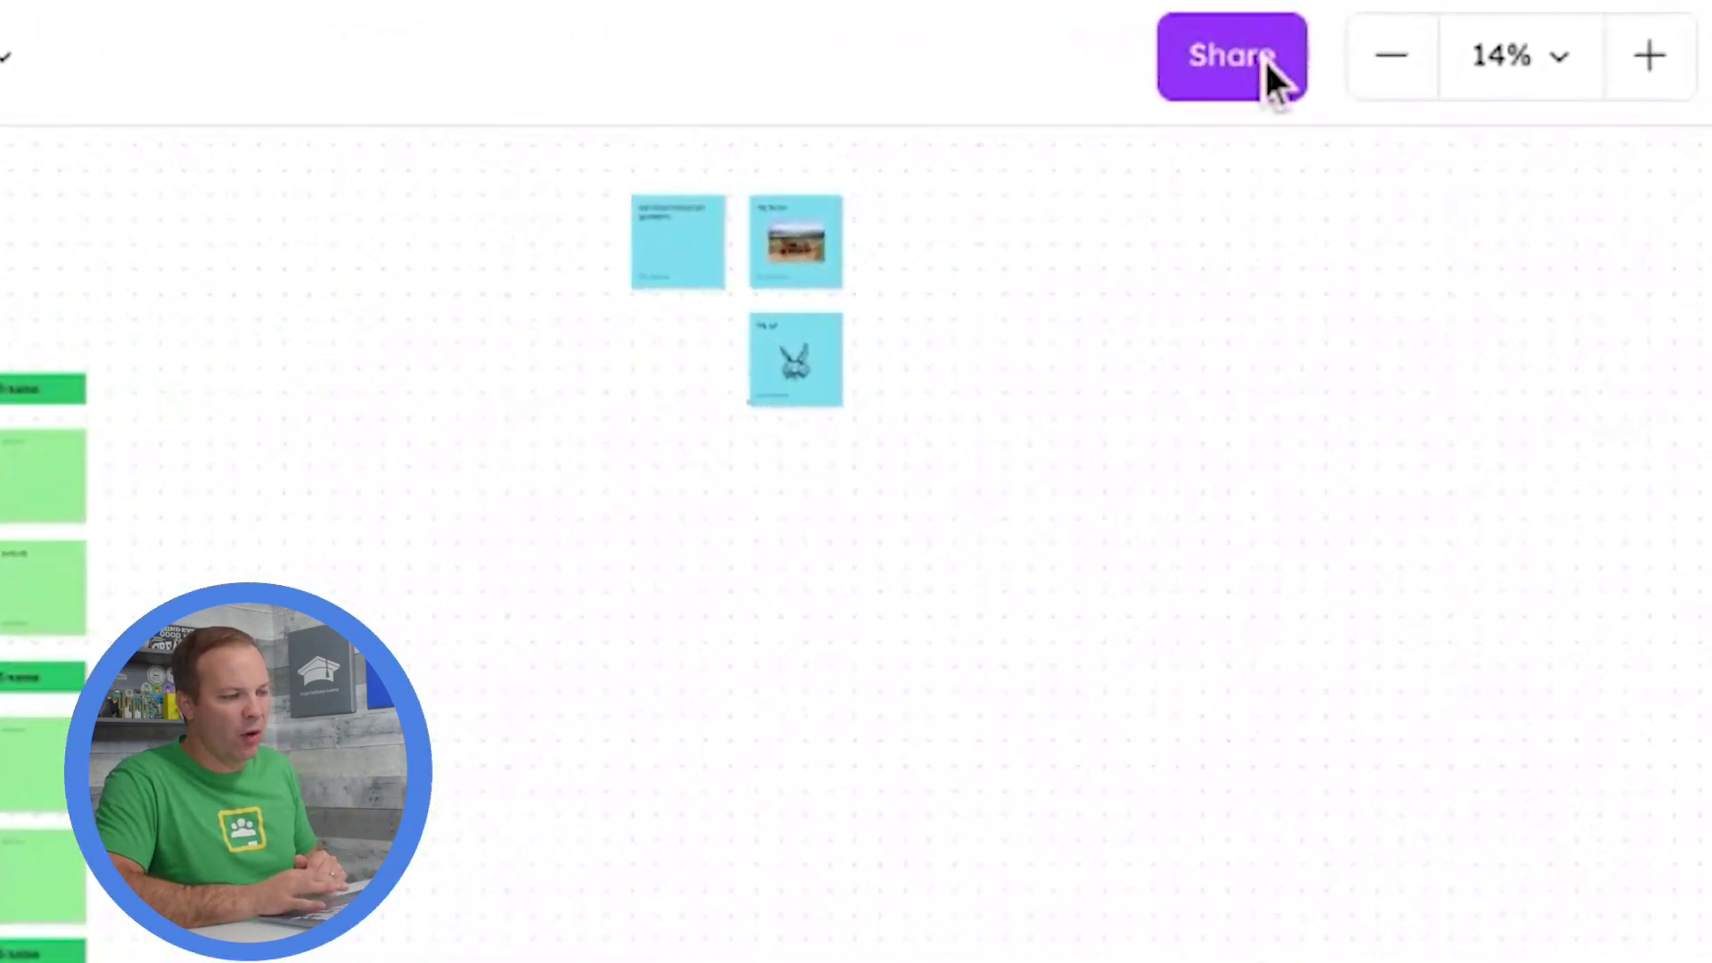
Set the Class Review - Chapter 6 board so anyone with the link can edit, and copy the link.
click(1264, 57)
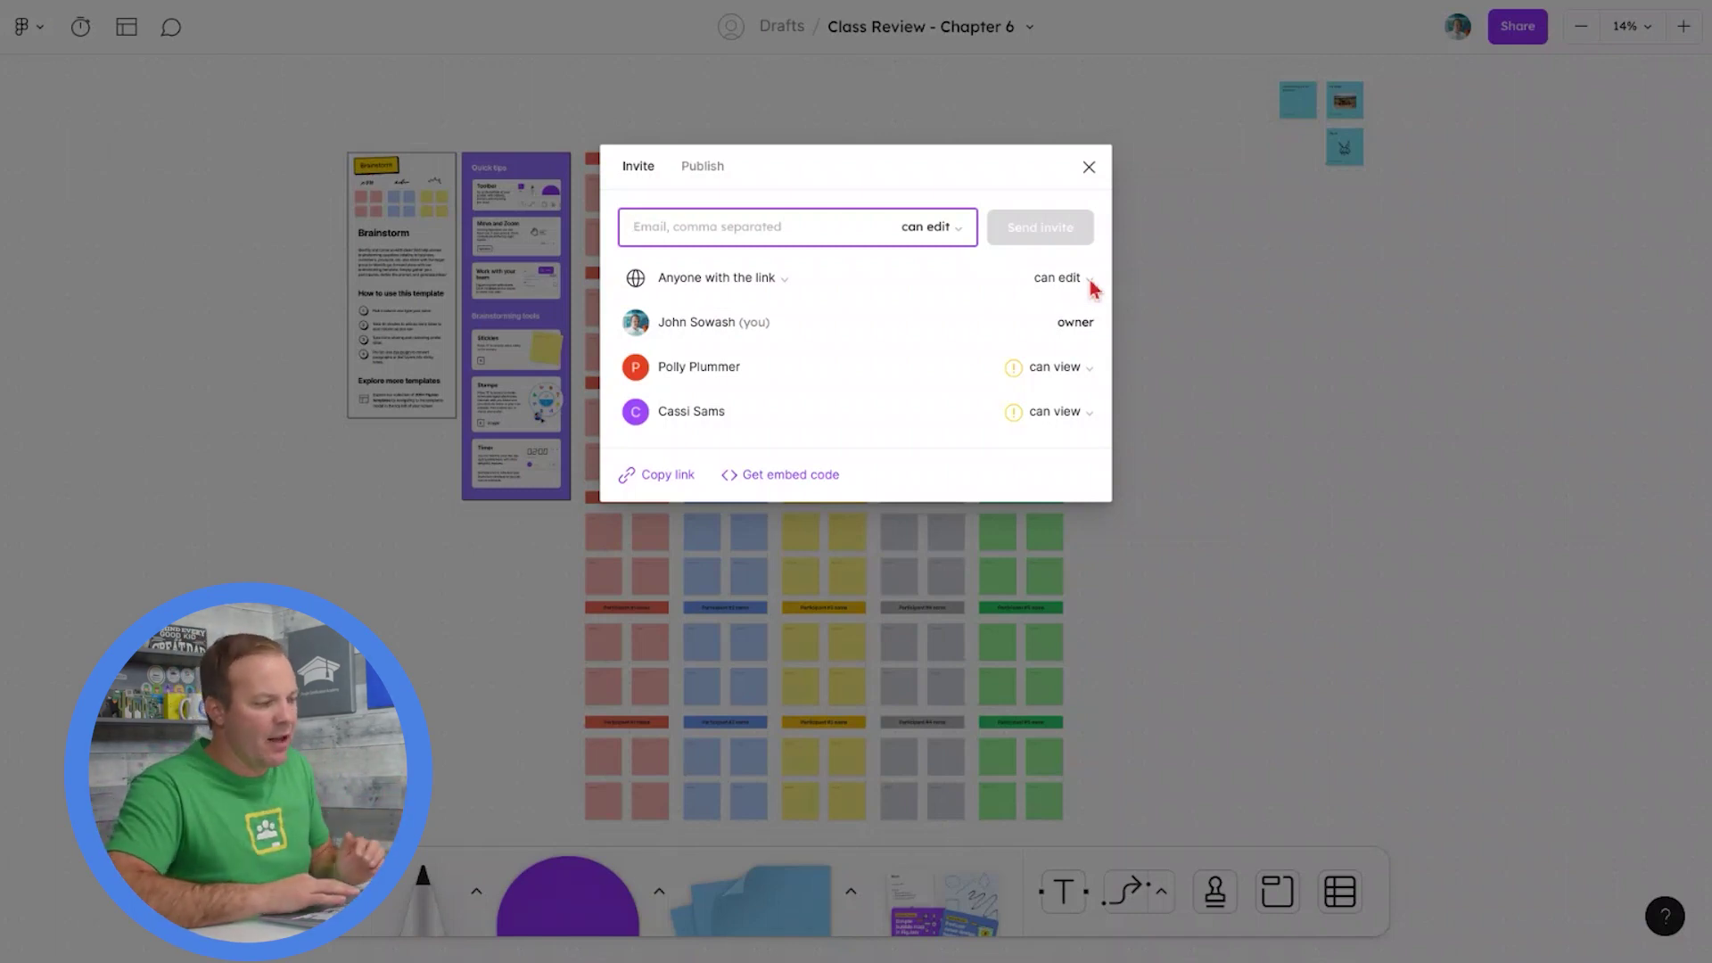
click(685, 467)
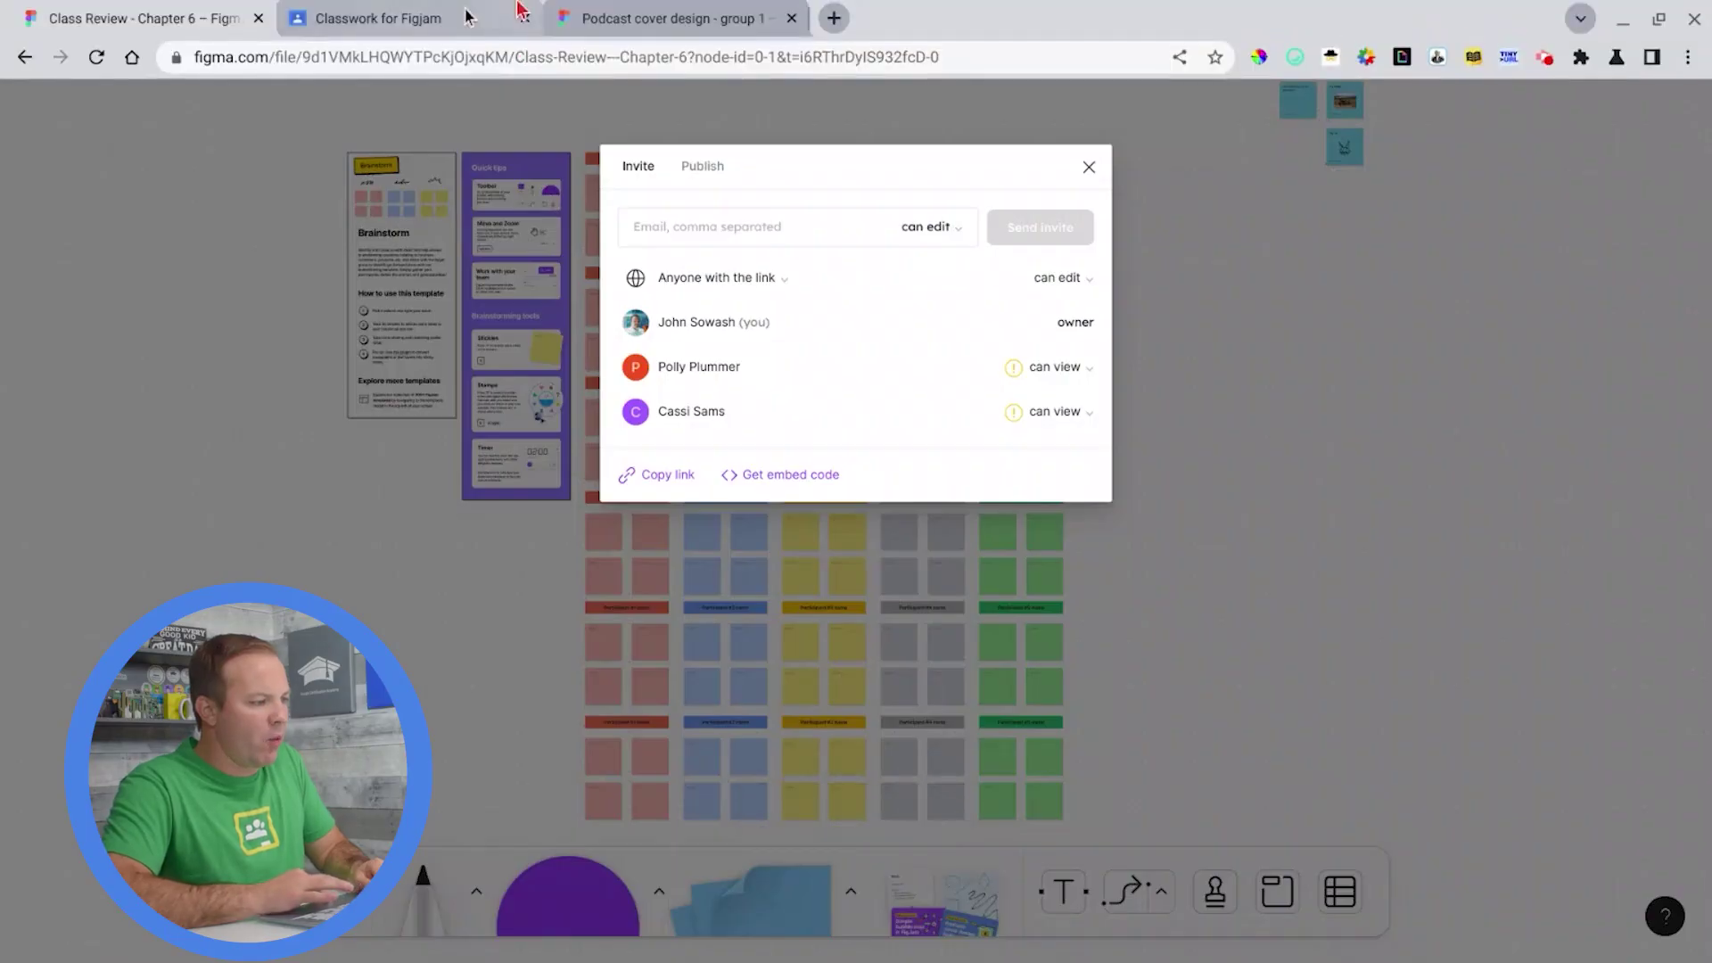
Edit the Brainstorm - Chapter 6 assignment on Classwork and attach the pasted FigJam board link.
click(443, 16)
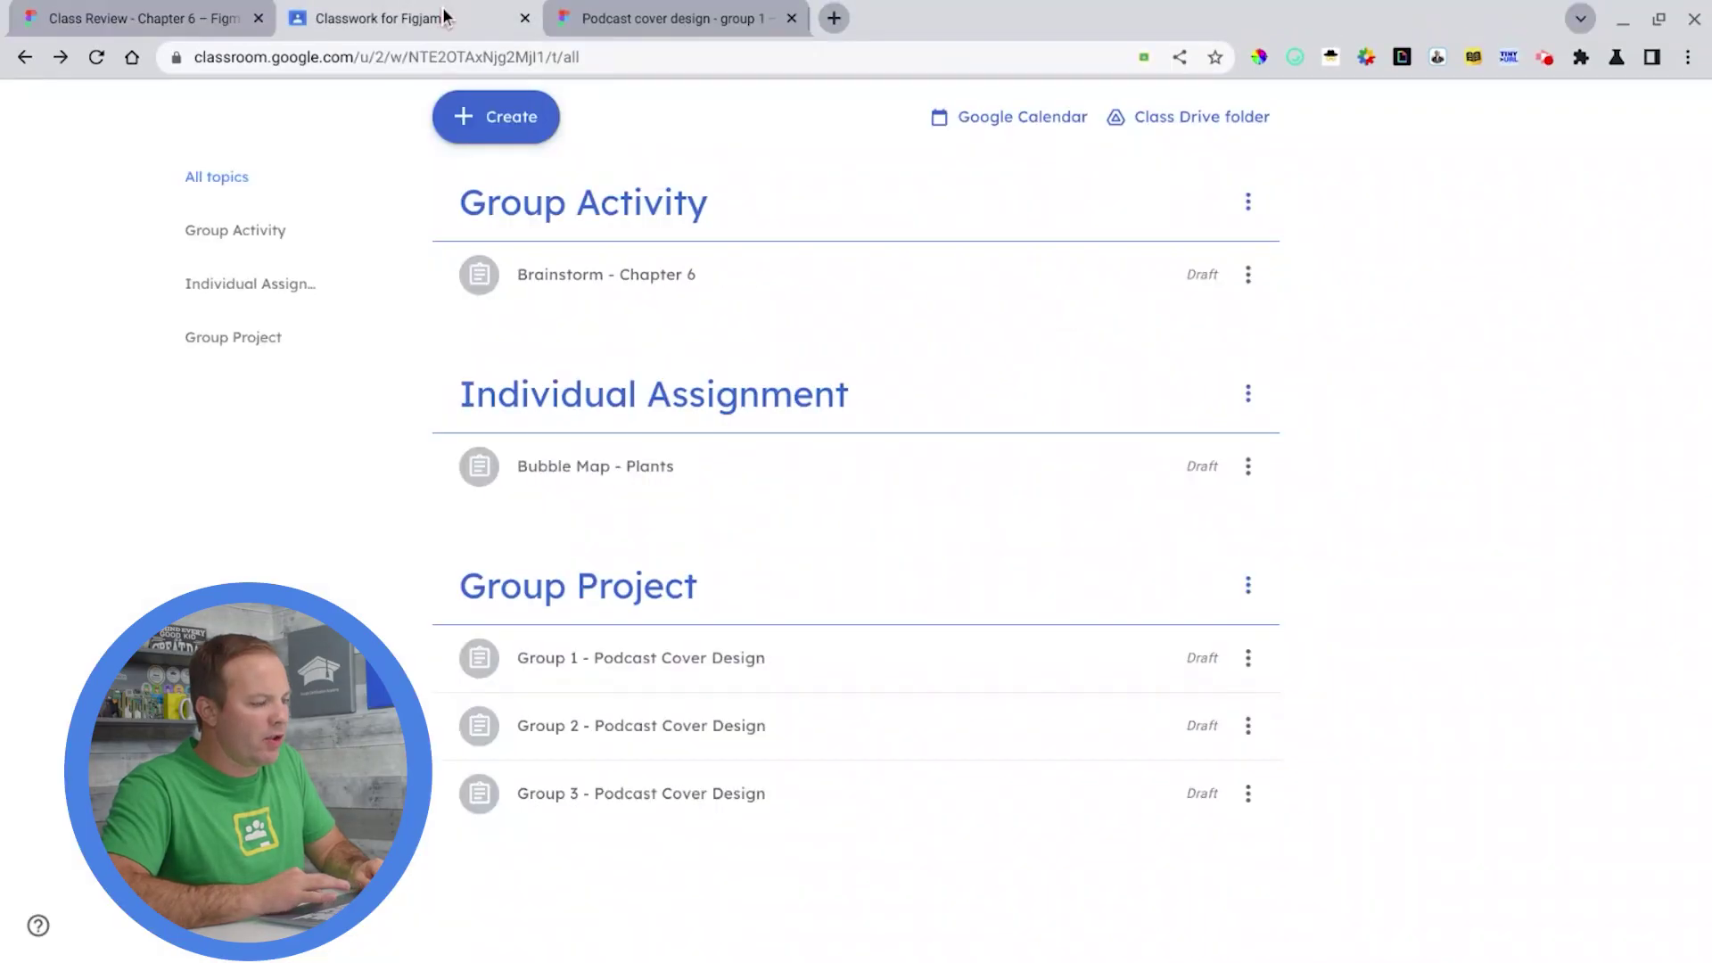
click(800, 279)
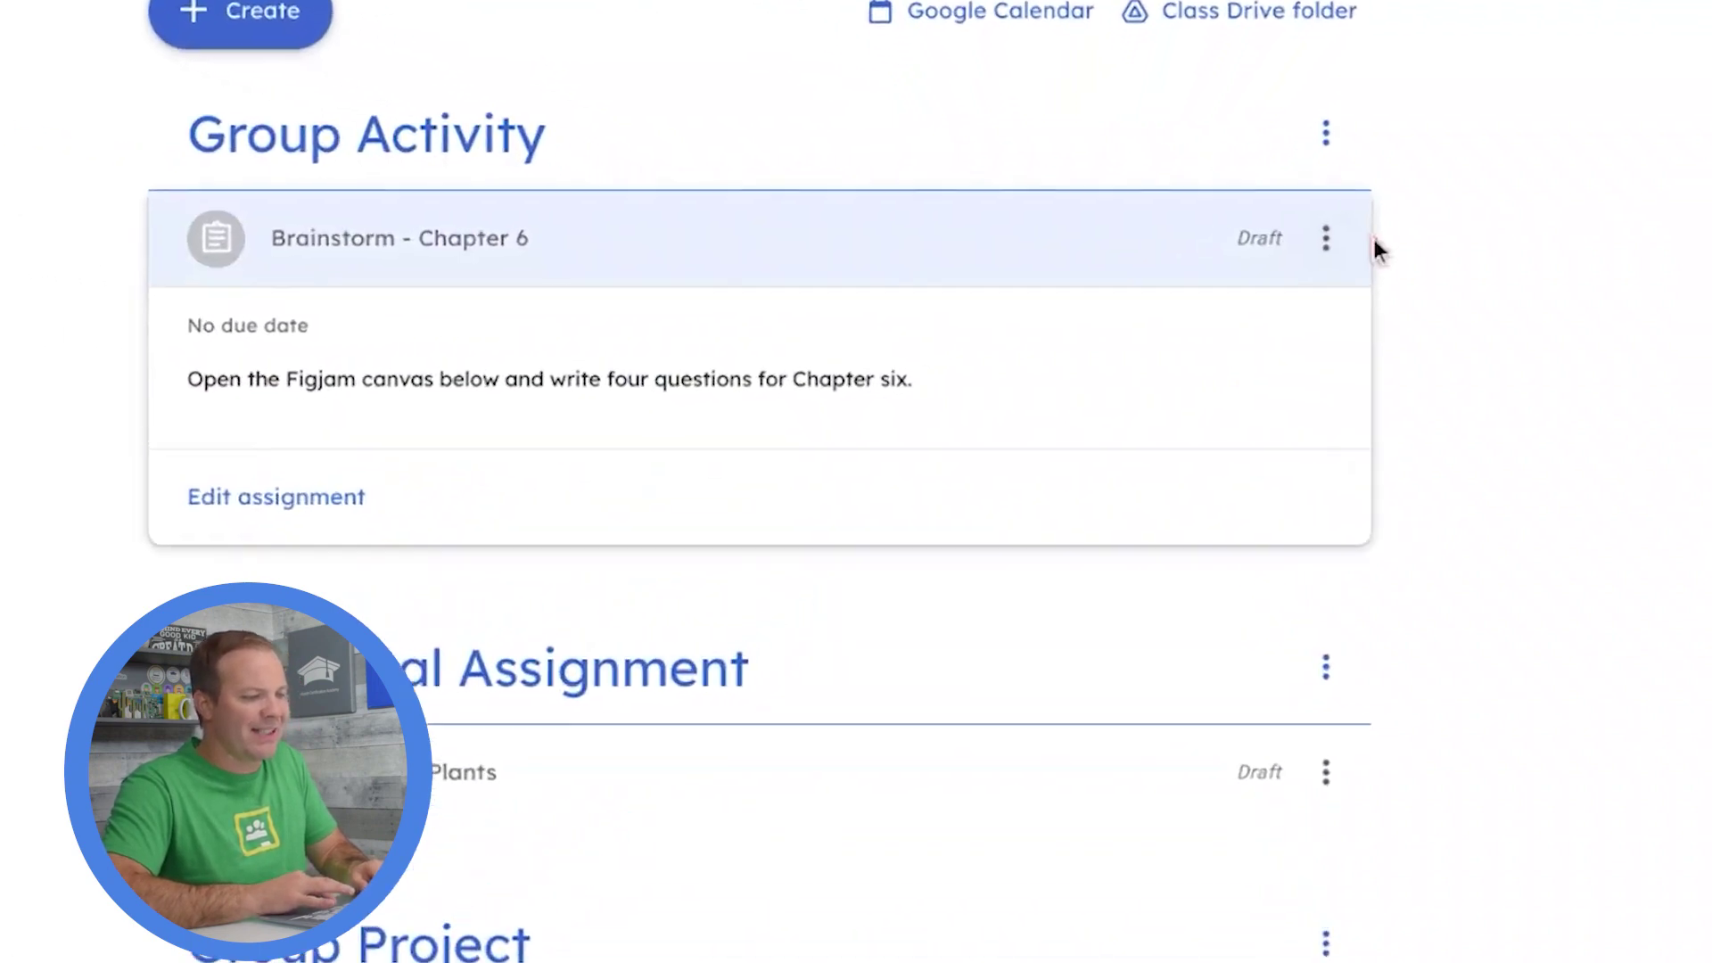
click(1248, 275)
click(1310, 307)
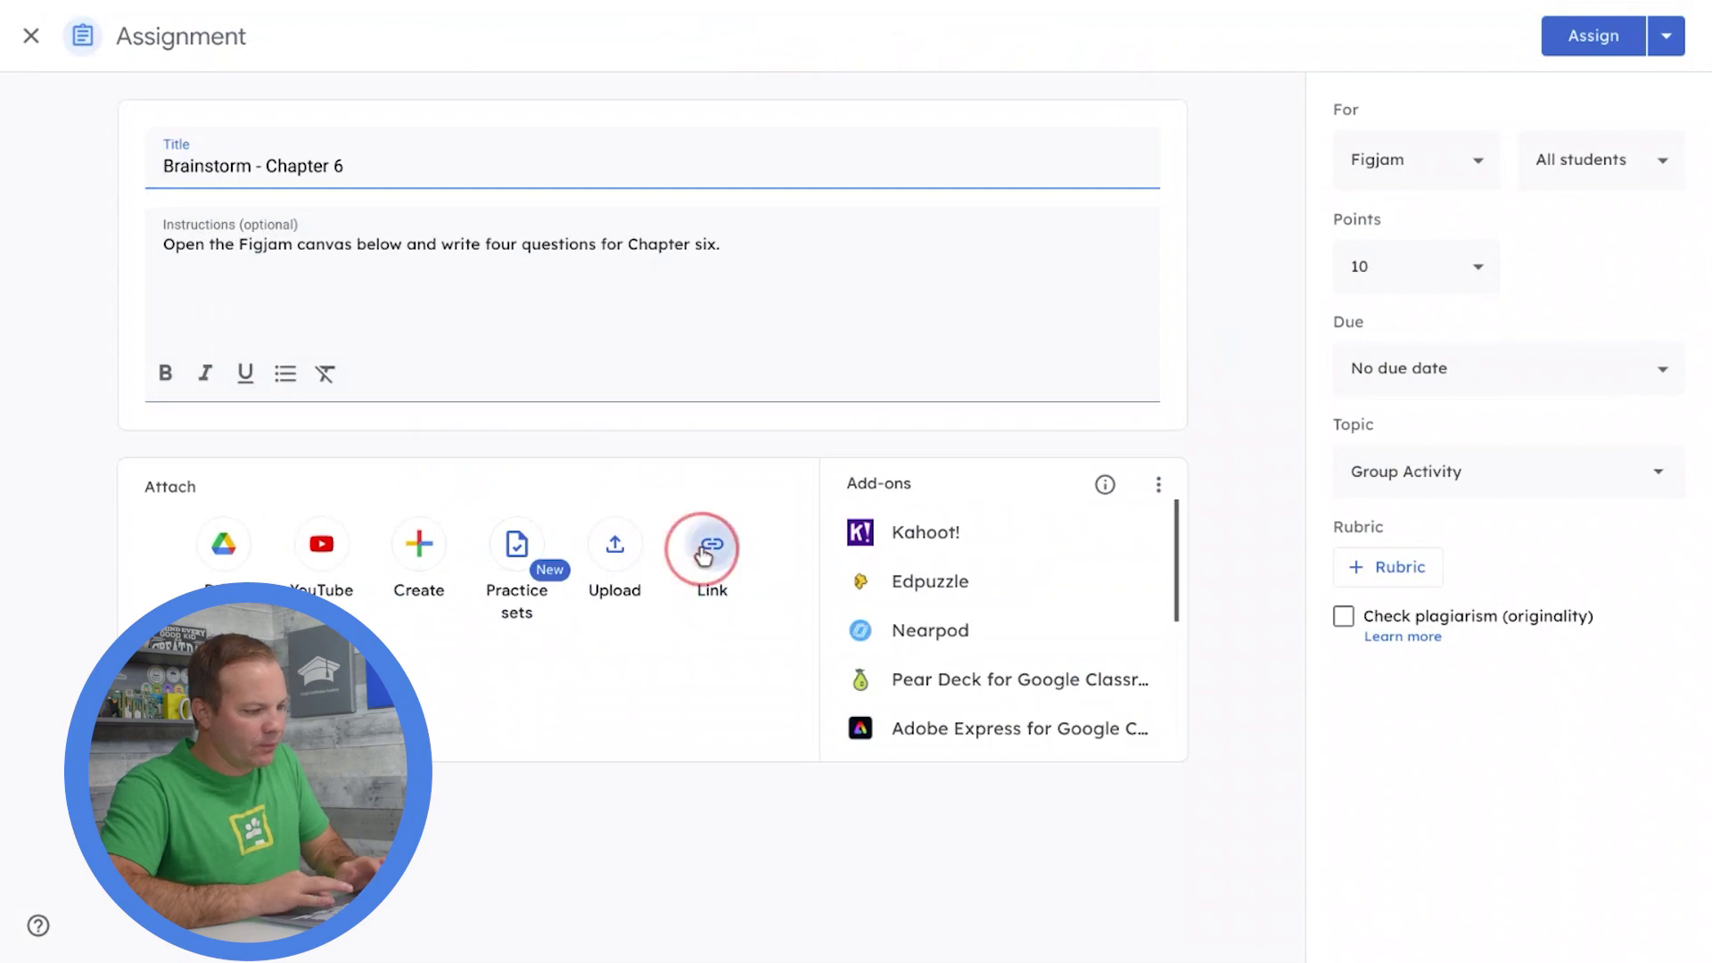
click(704, 551)
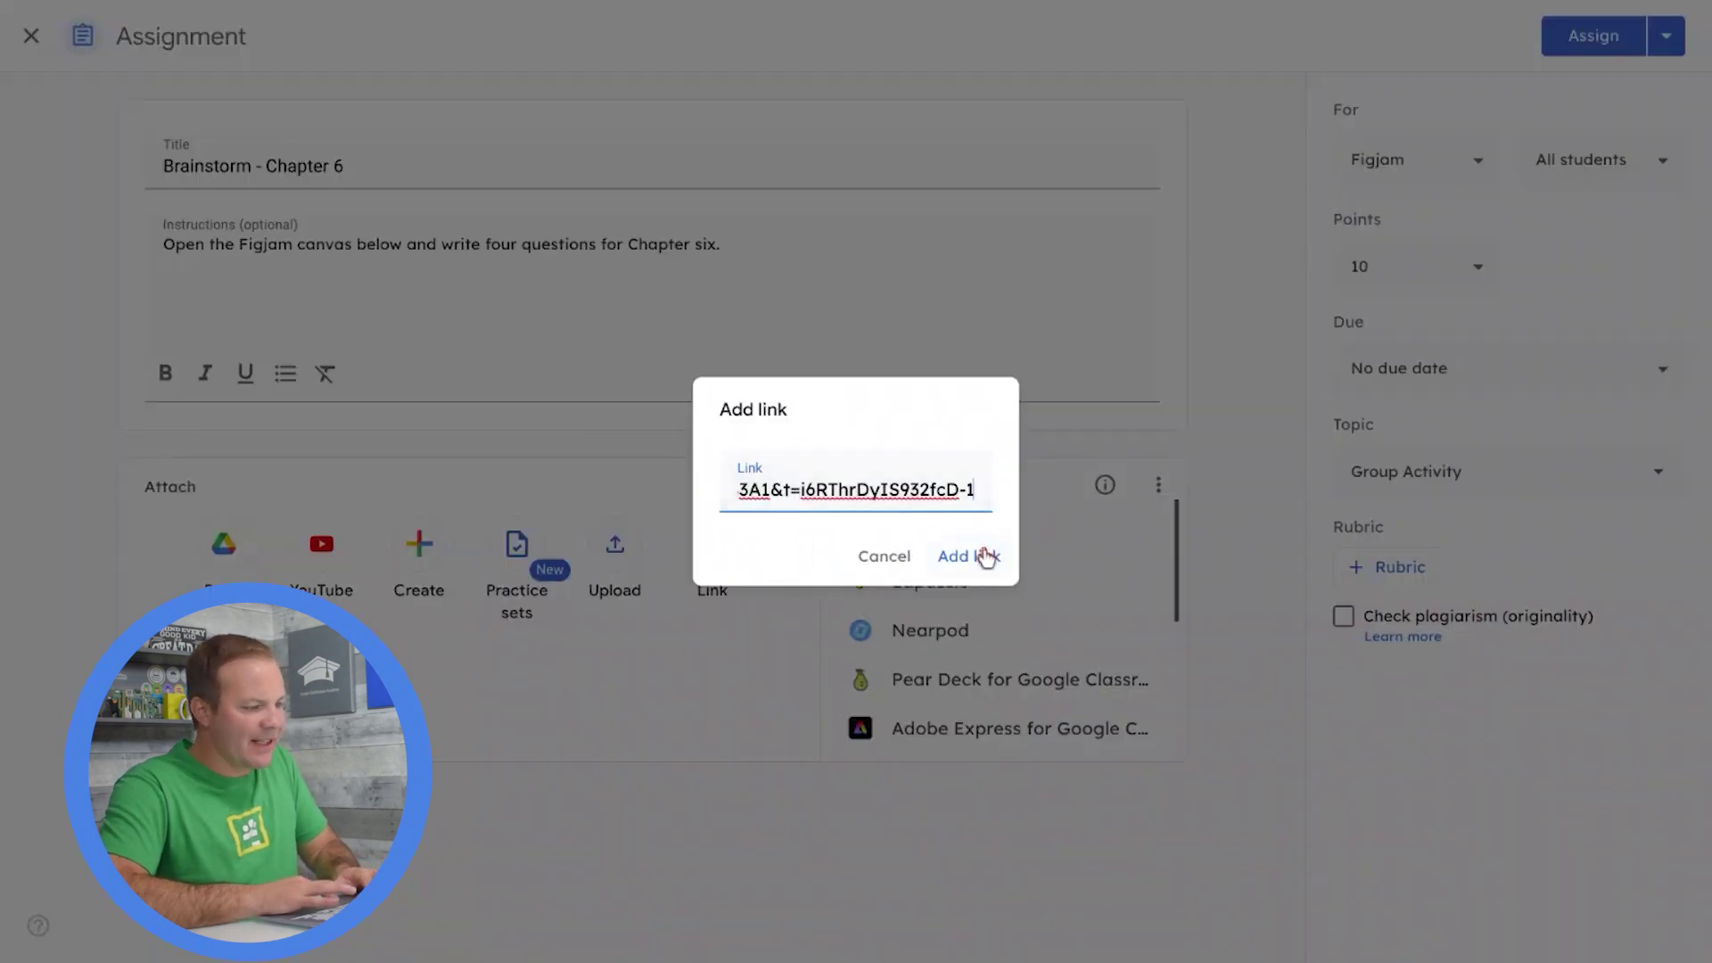
click(981, 557)
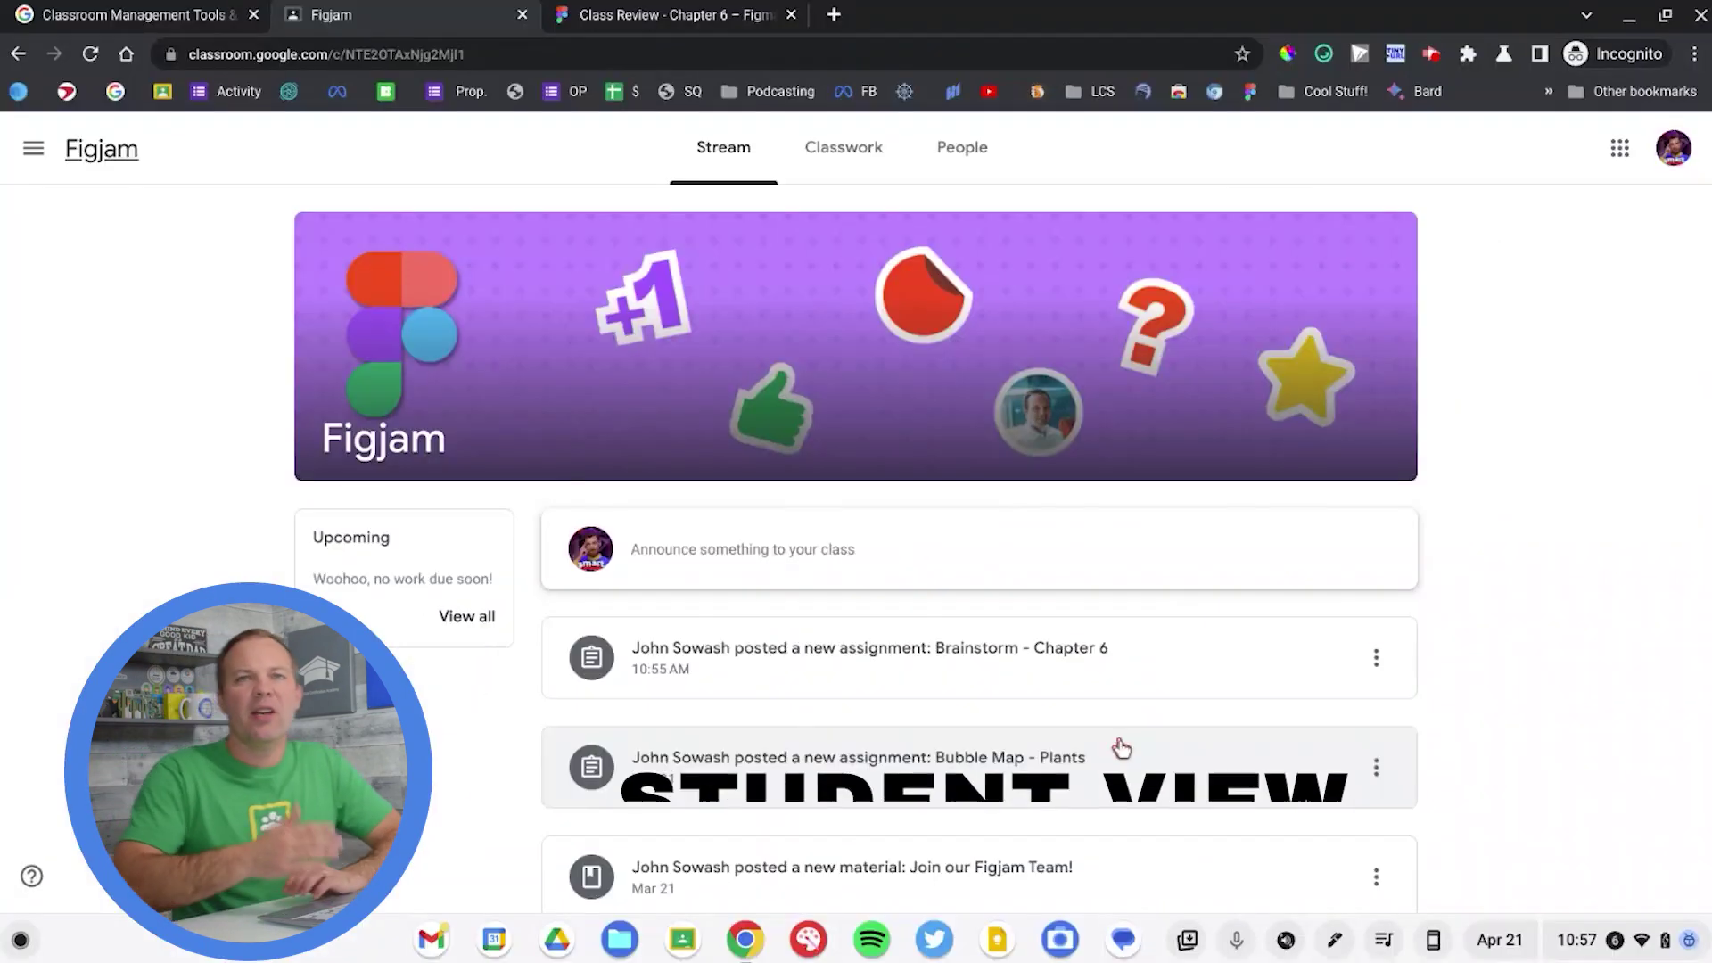
As a student, open the assignment's FigJam board link and sign in with a Google account.
click(839, 145)
click(510, 638)
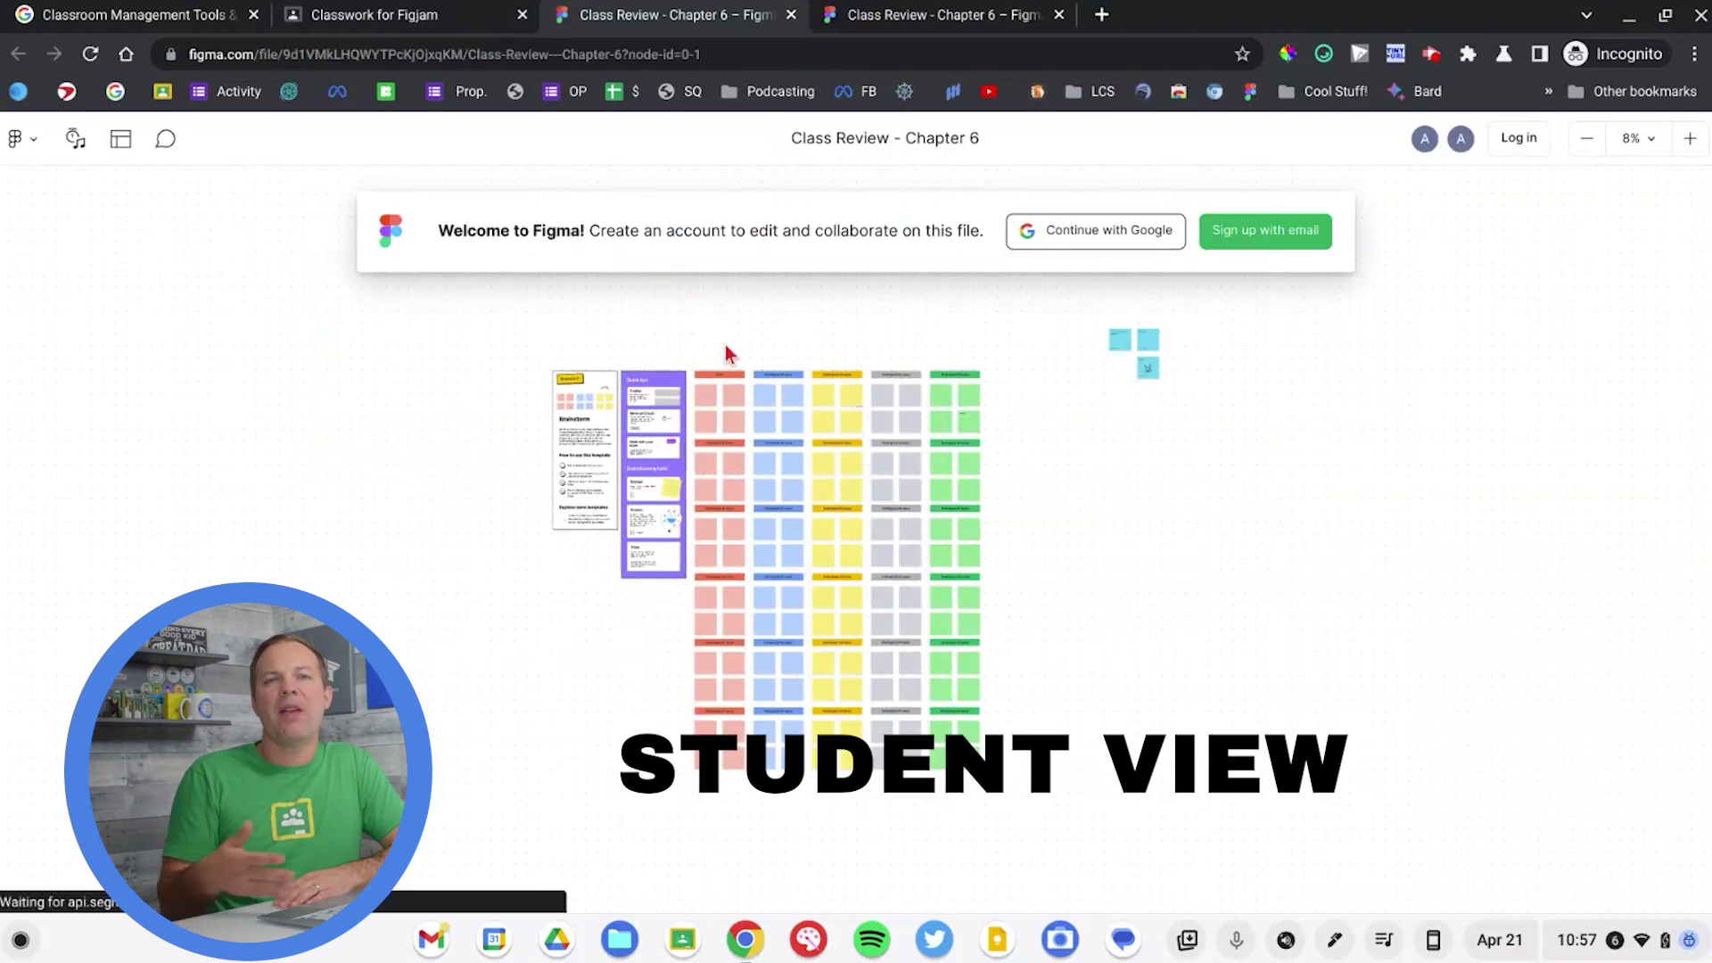
scroll(655, 241, up, 3)
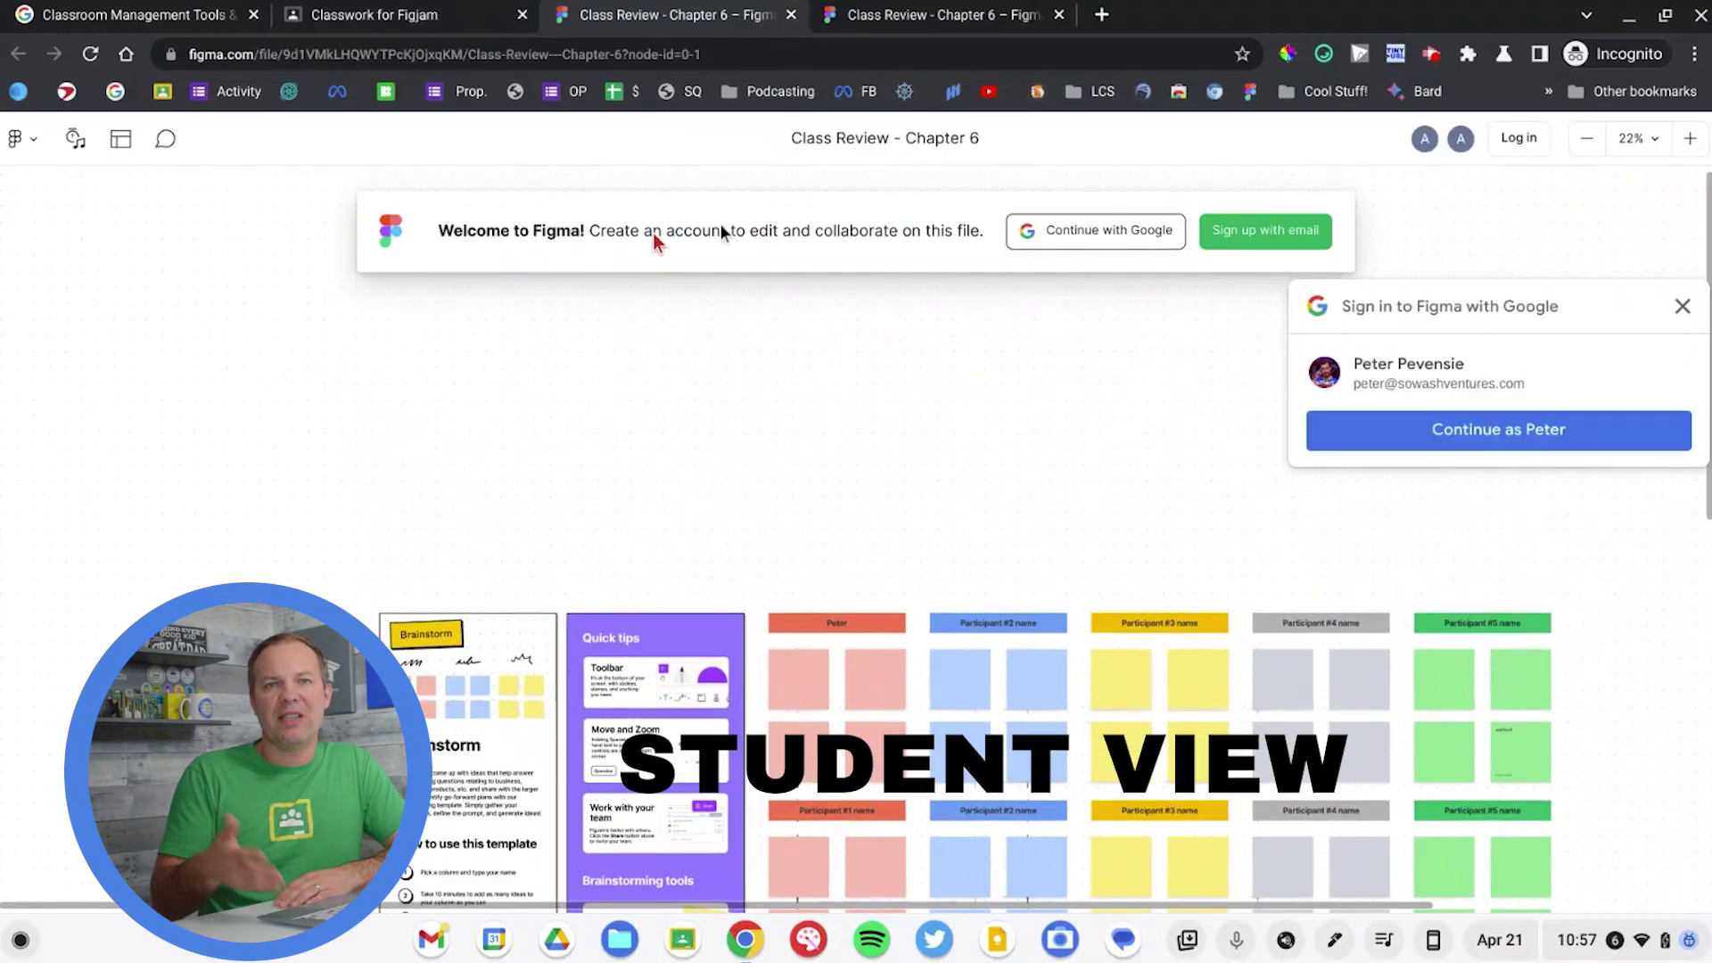
click(1116, 231)
click(1216, 333)
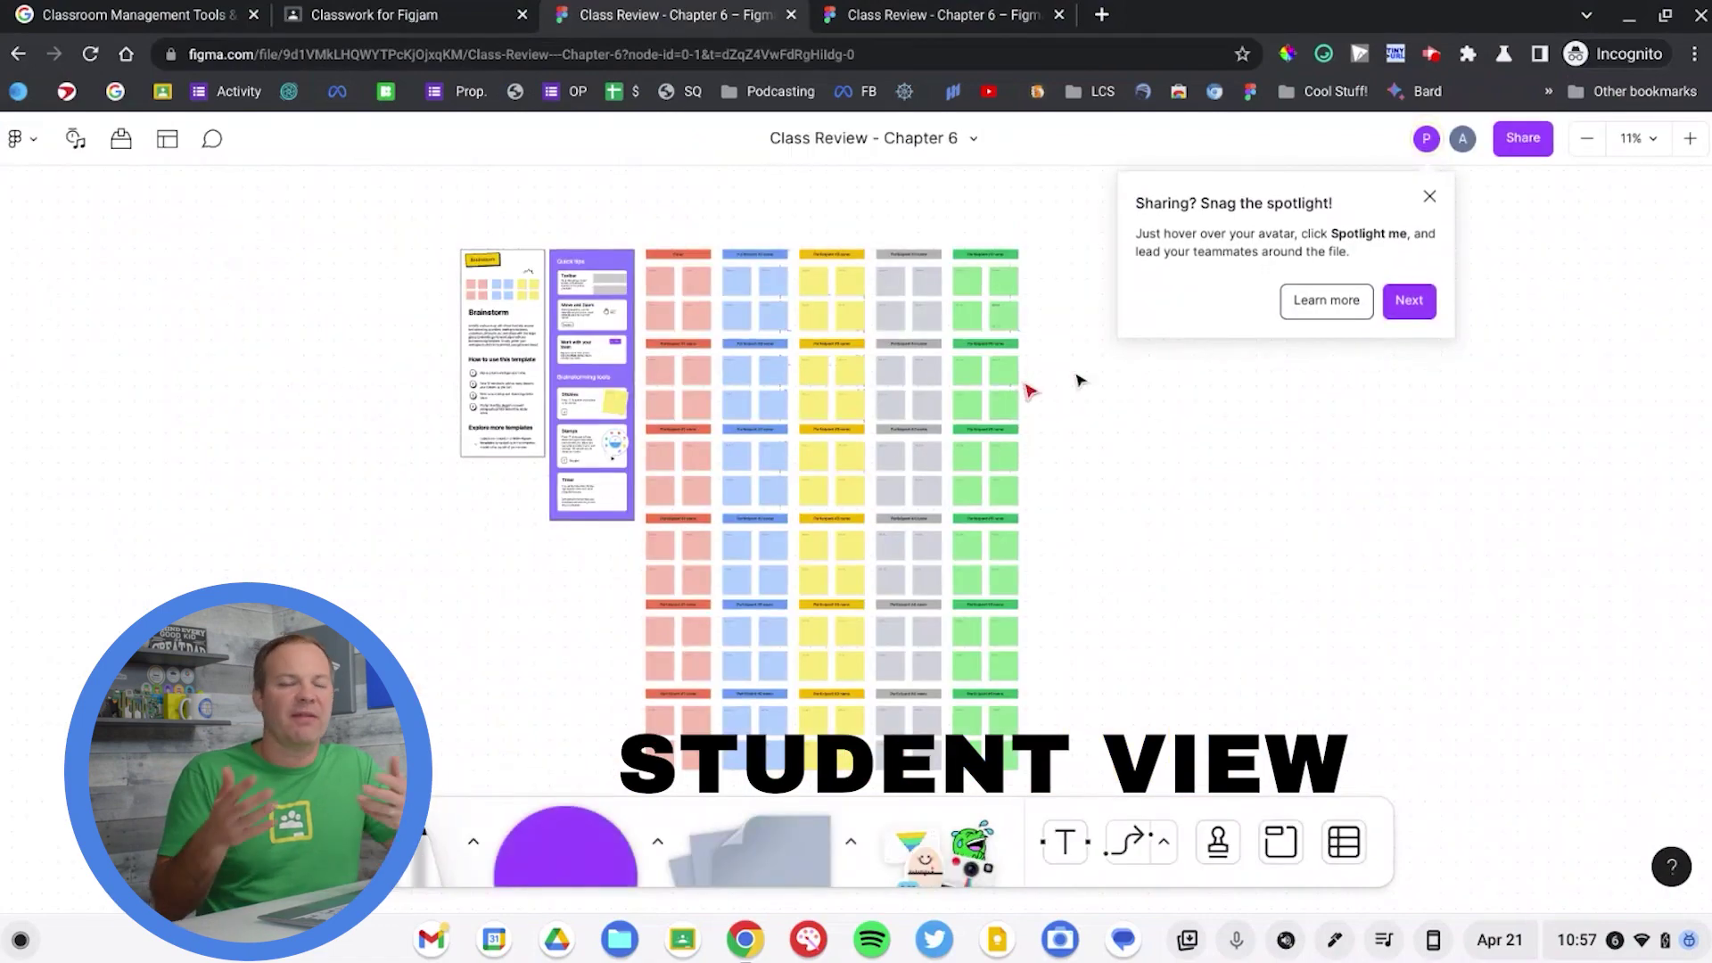
scroll(847, 336, up, 10)
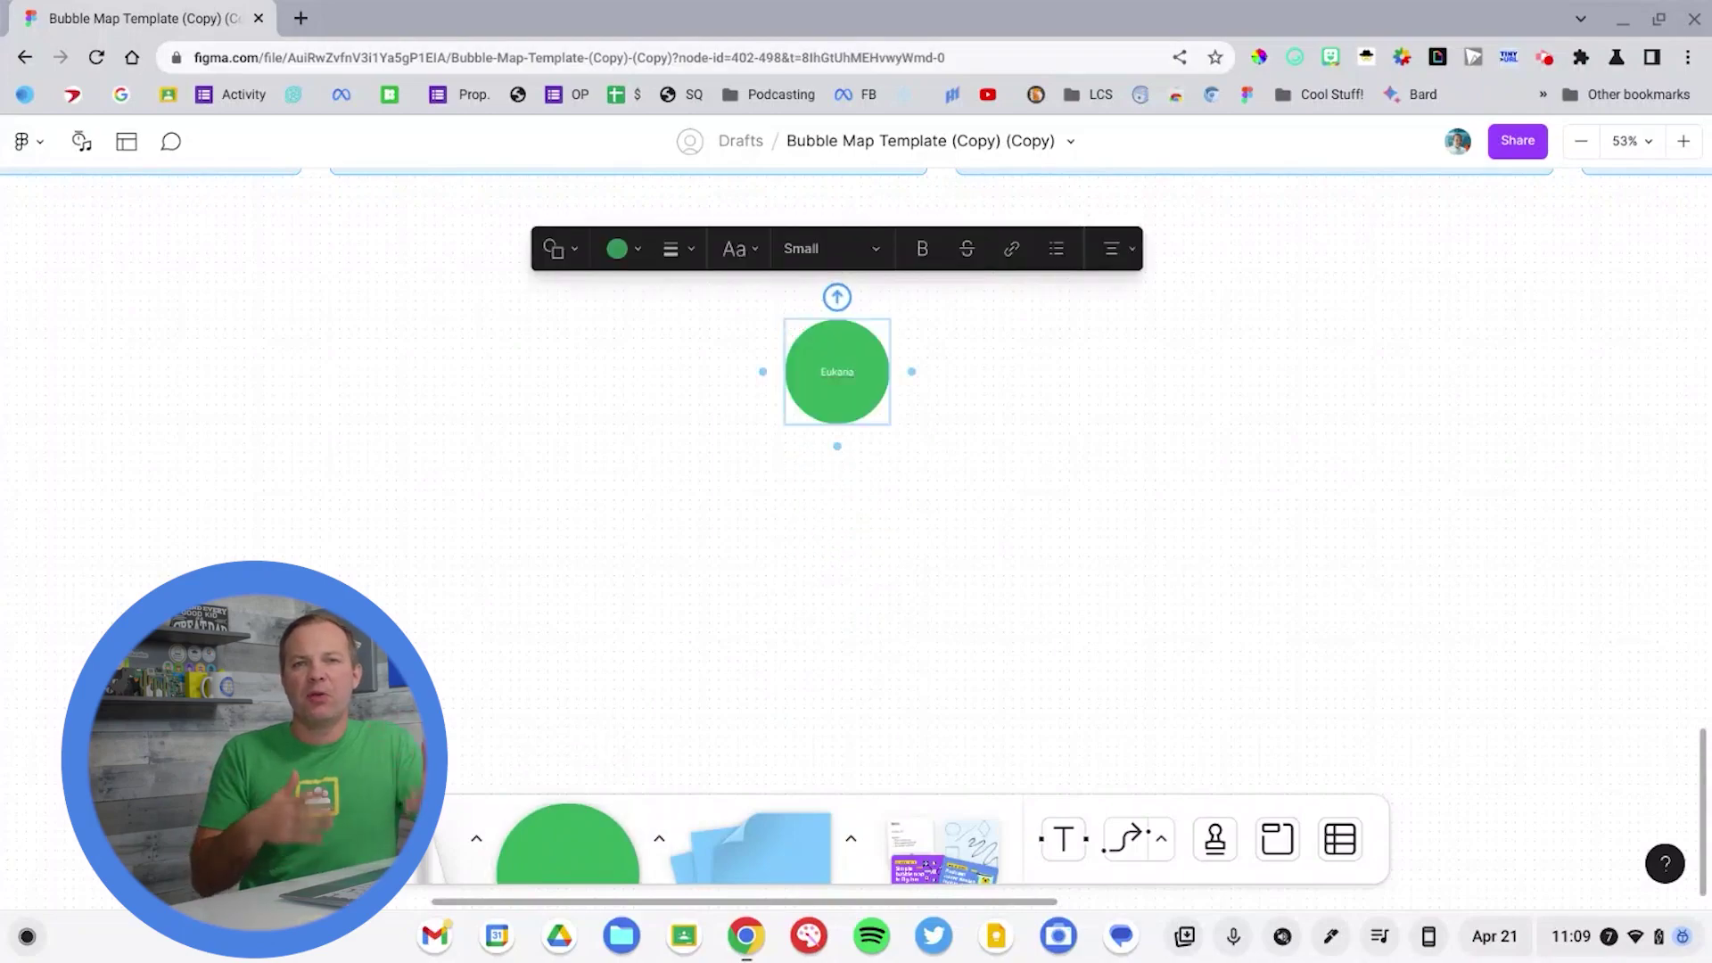
Add connected bubbles Animalia, Profera and Nematoda branching from the Eukana bubble map.
click(836, 445)
text(Animalia)
click(902, 410)
text(Profera)
click(1054, 711)
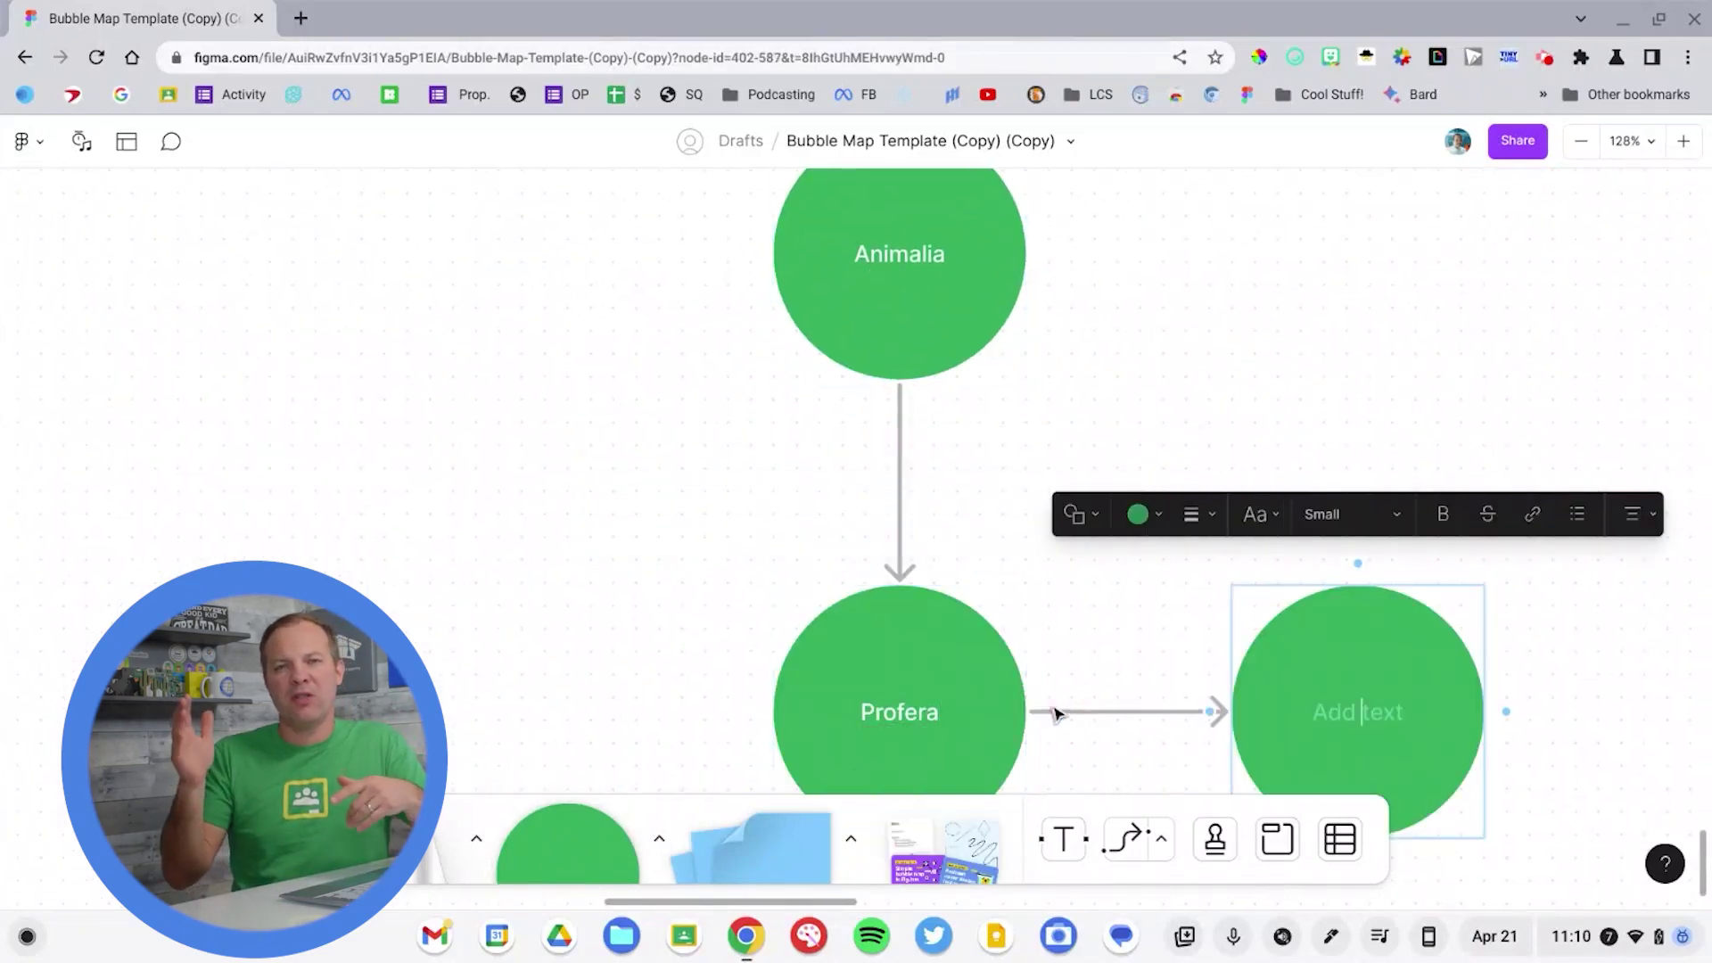
click(1505, 713)
text(Nematoda)
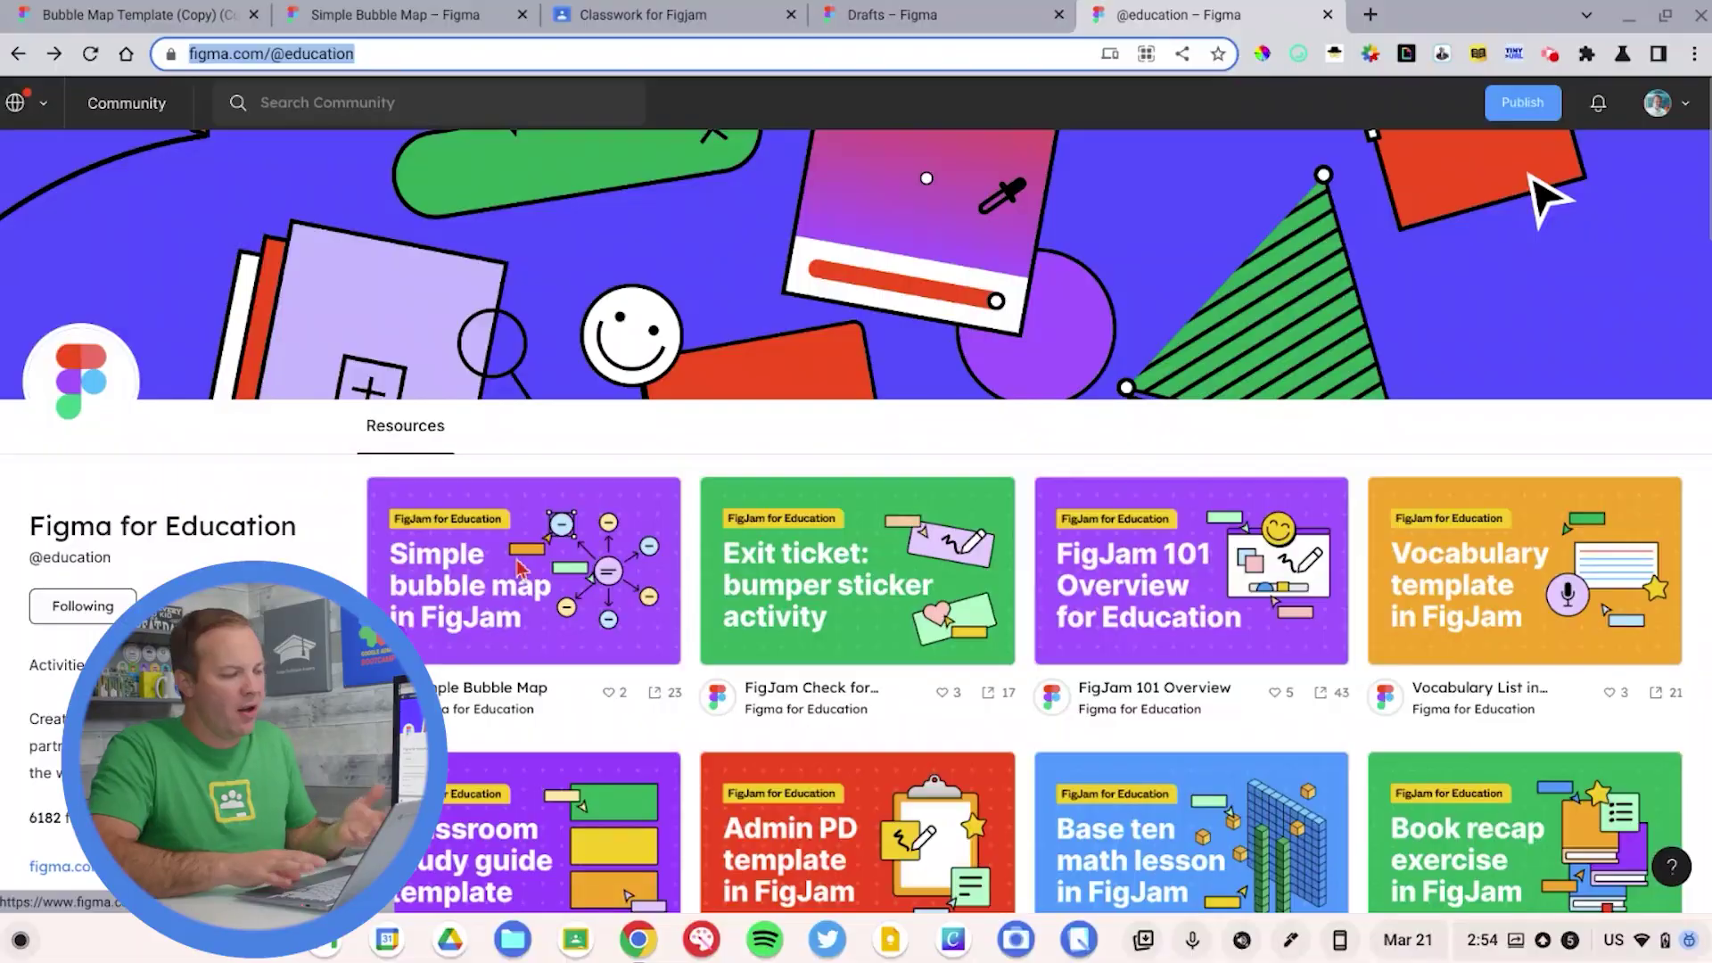
Load the Simple Bubble Map community page and select its full web address to copy.
key(Return)
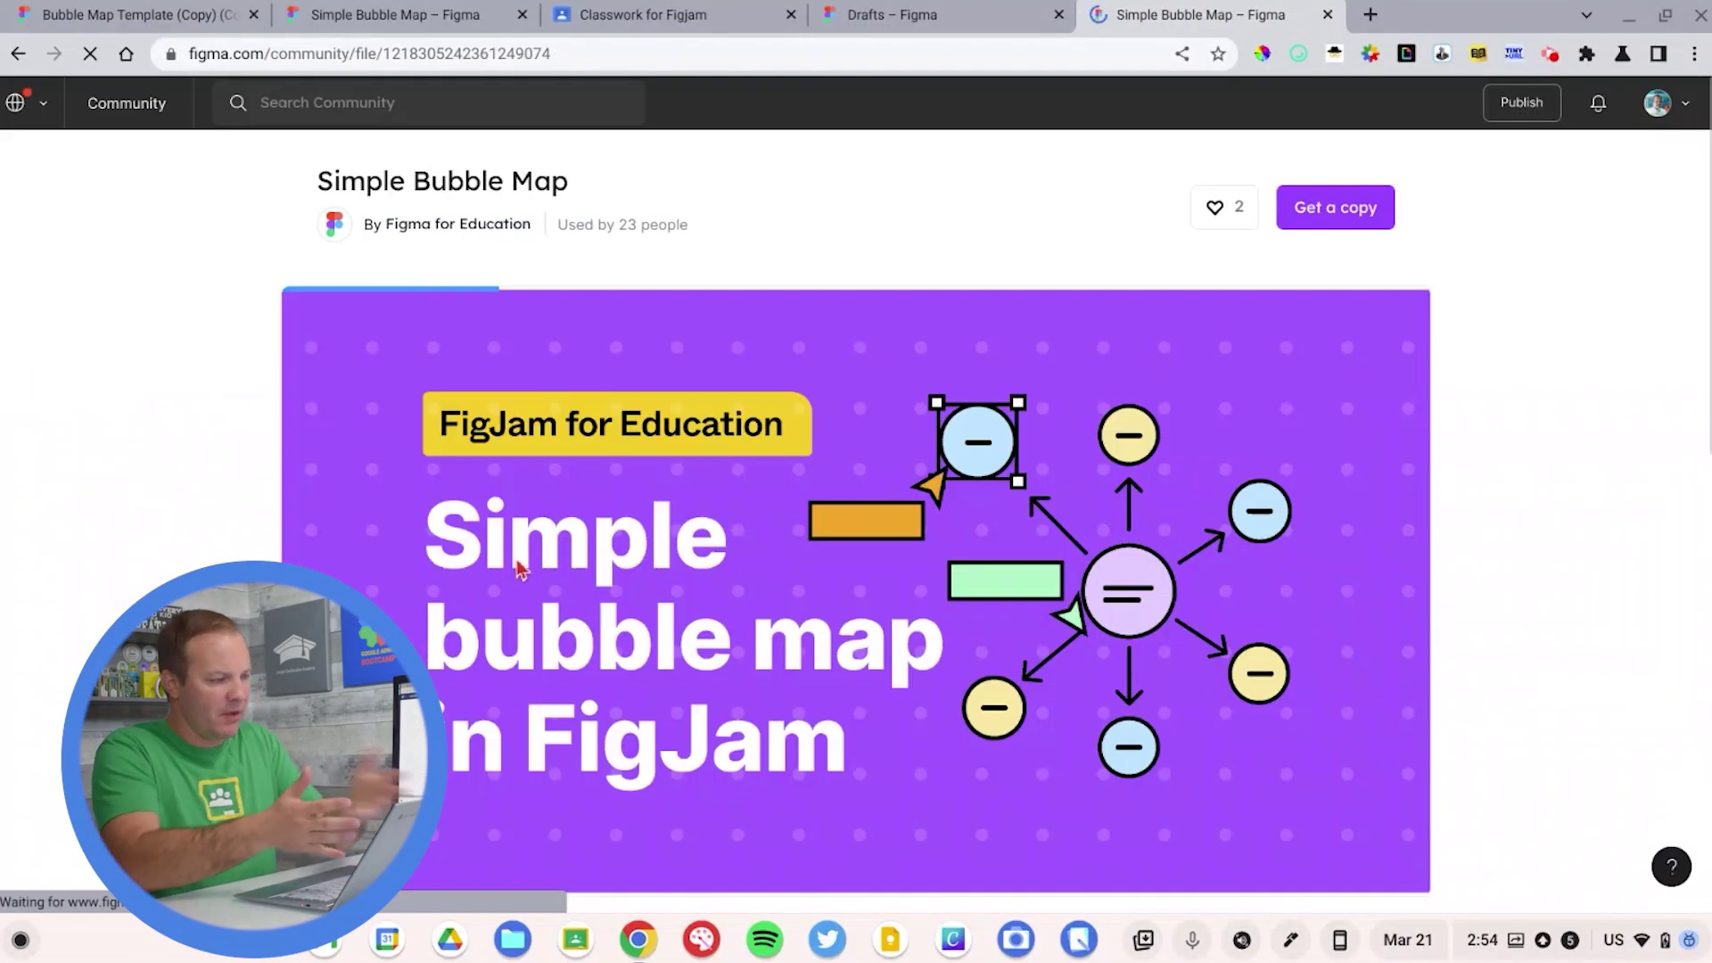
scroll(520, 569, down, 2)
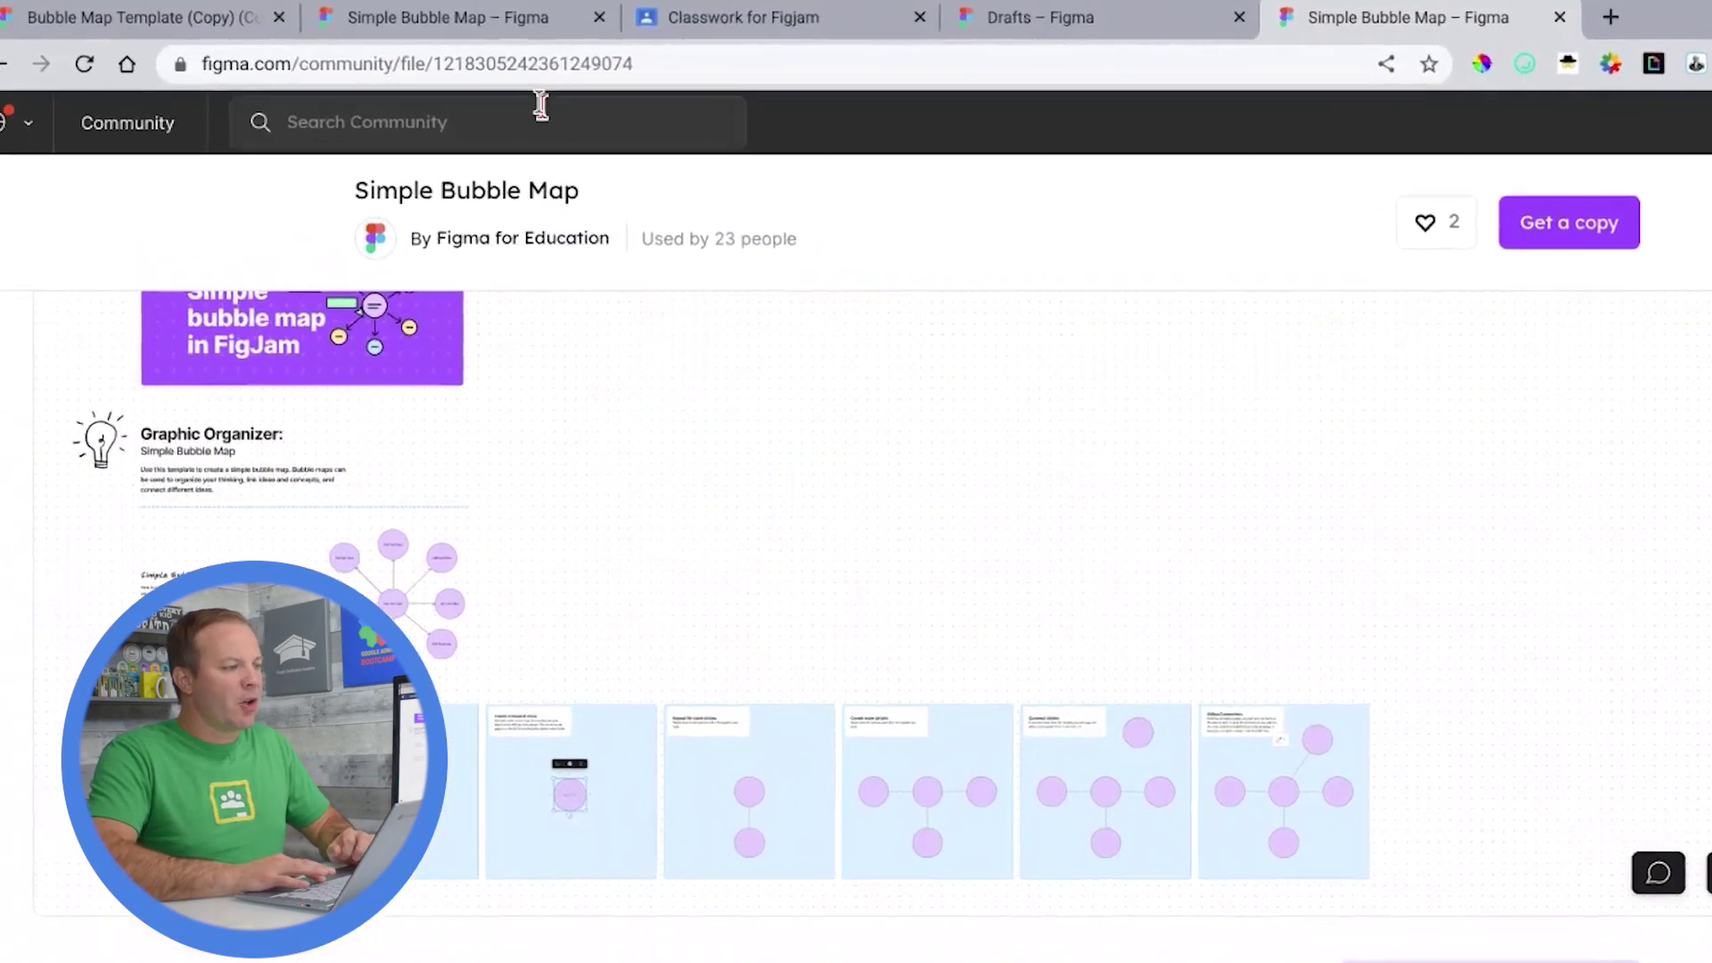
click(405, 63)
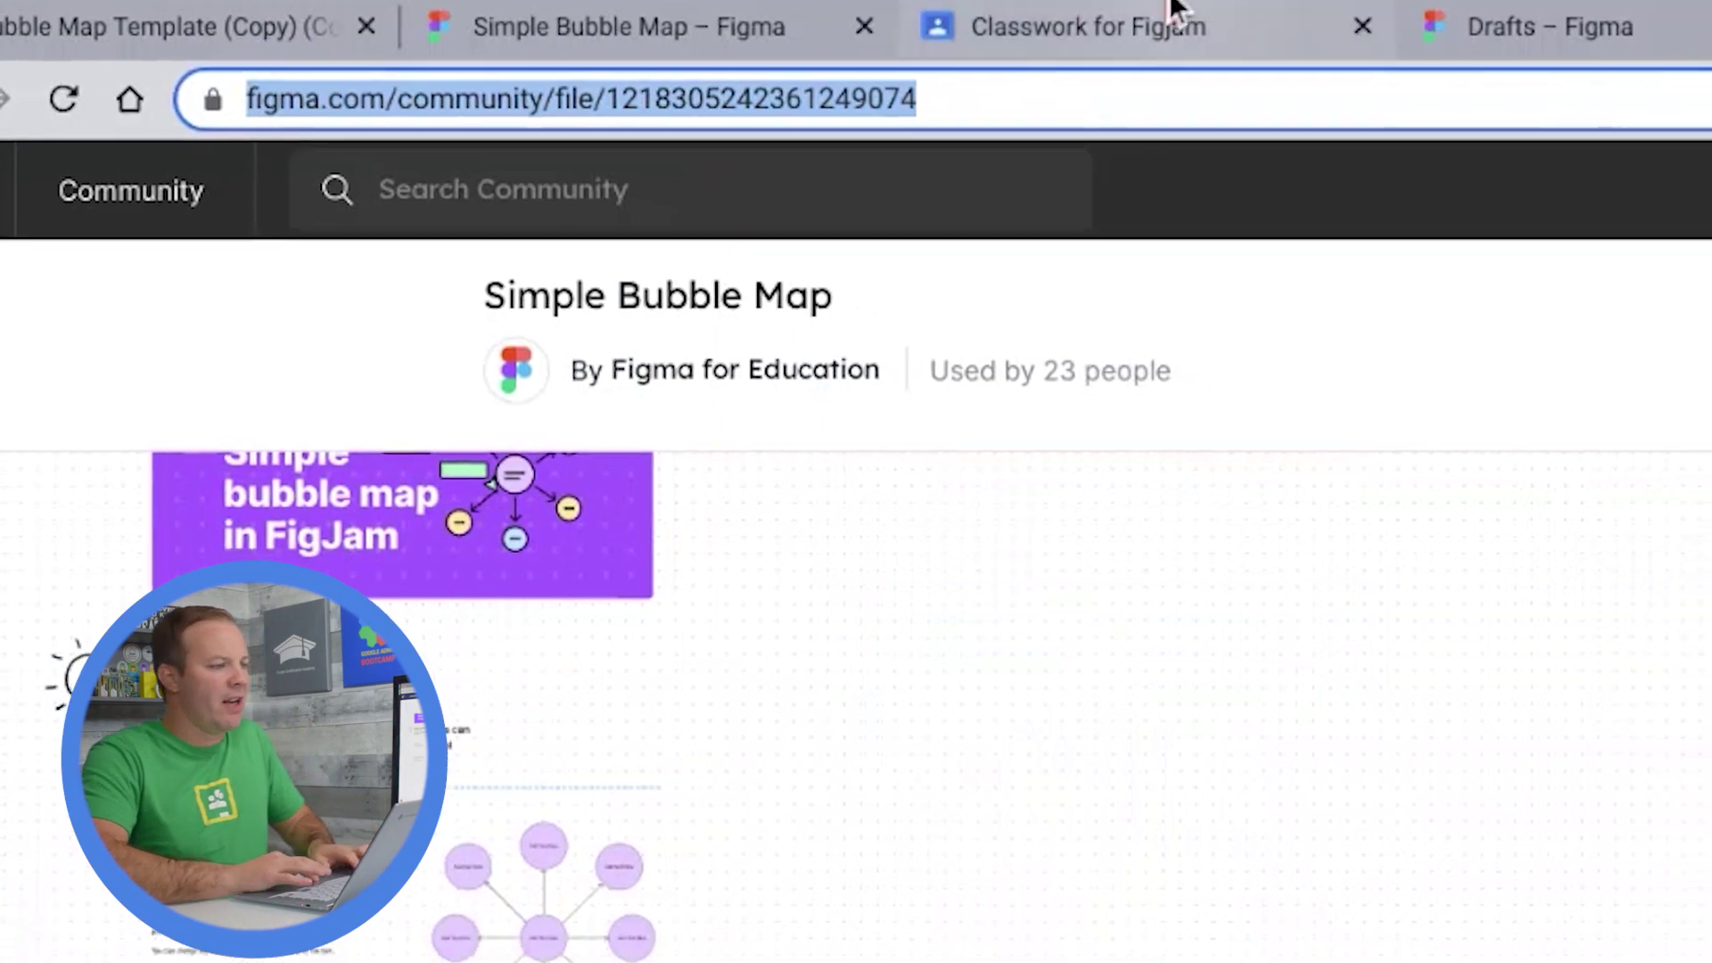
Attach the Simple Bubble Map community link to the Bubble Map - Plants assignment.
click(1115, 27)
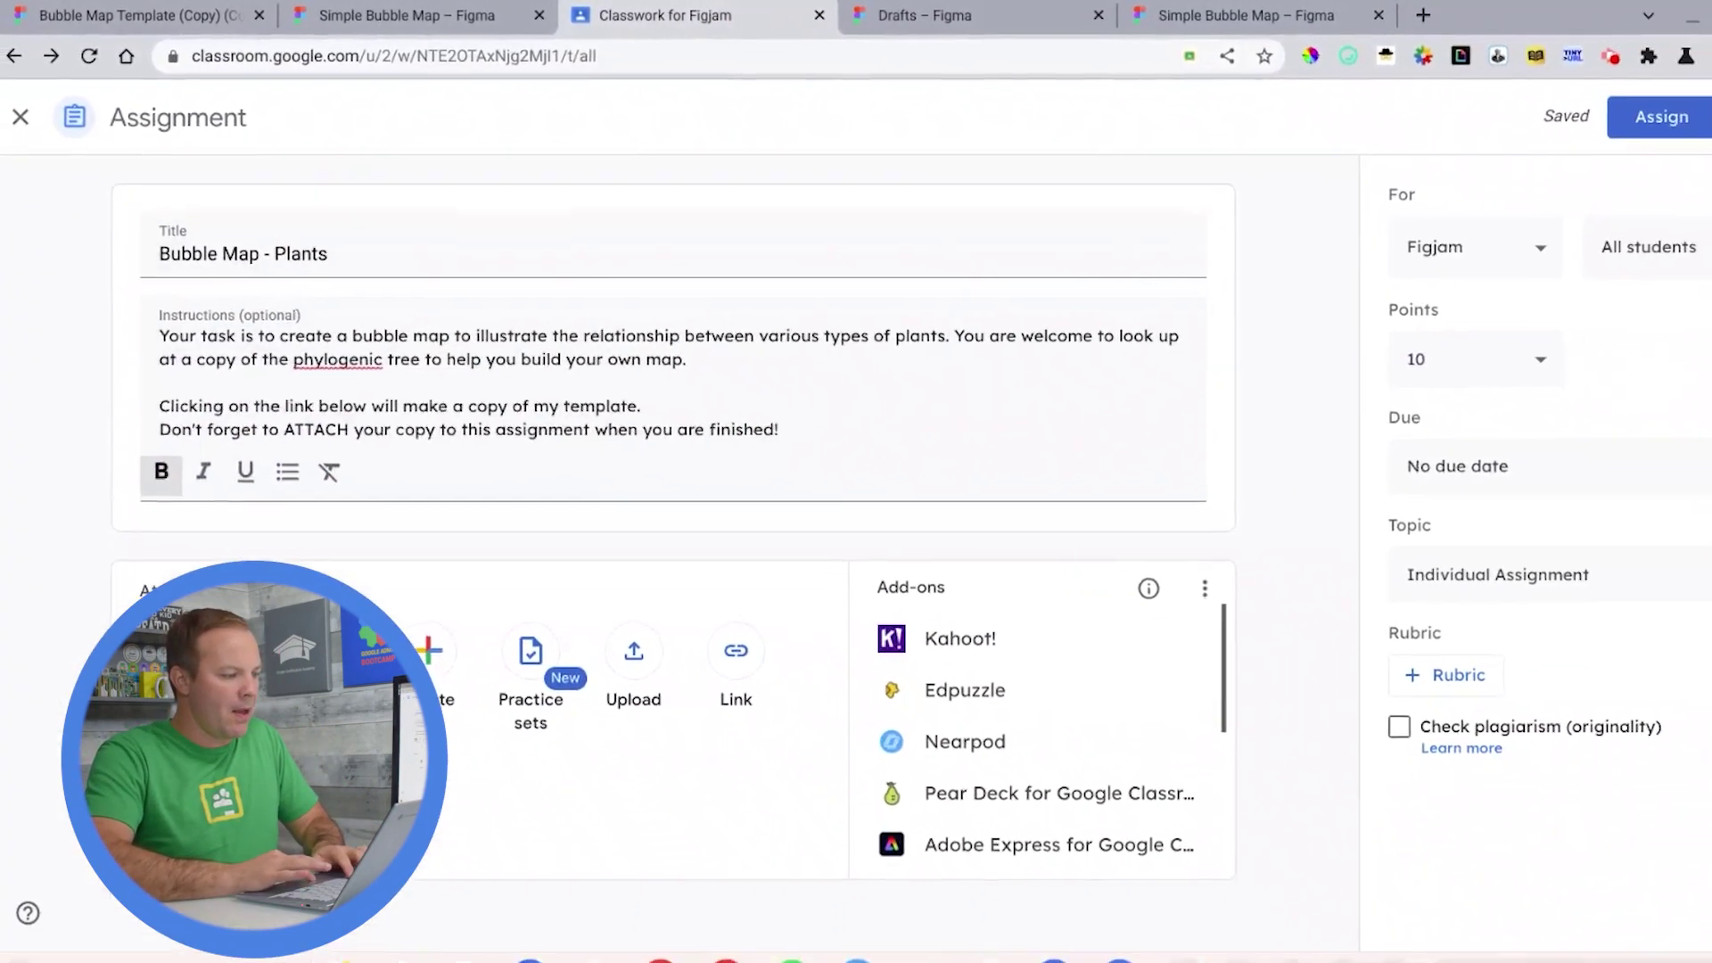
click(701, 644)
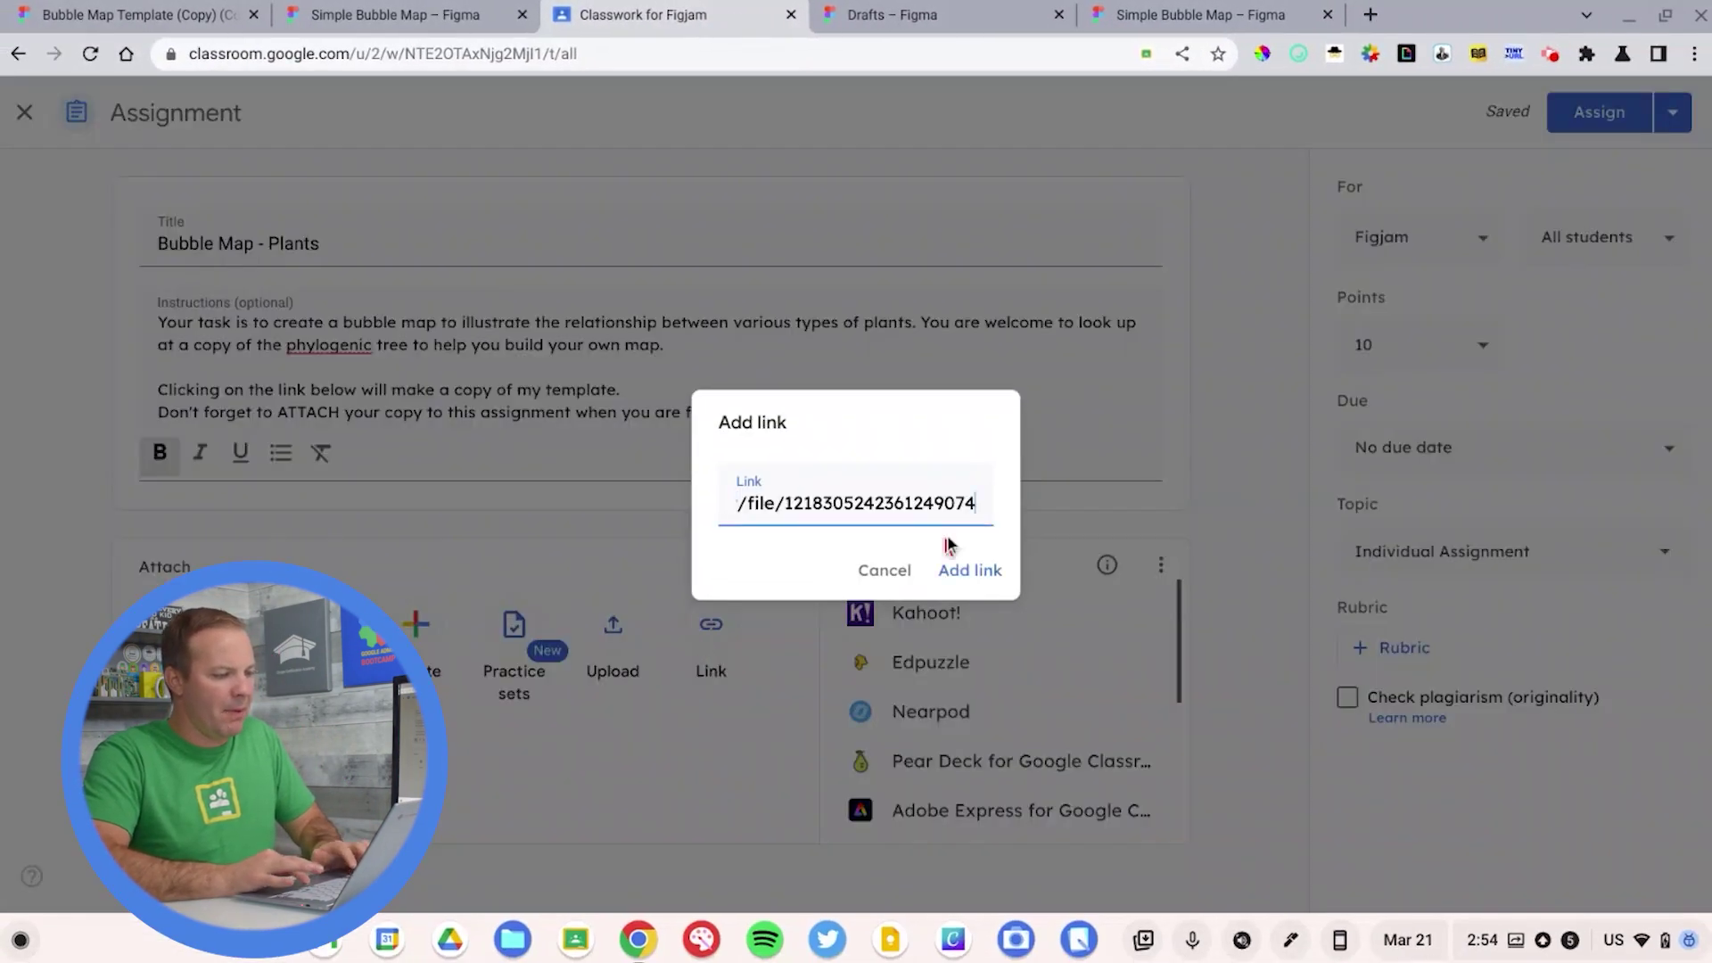
click(972, 575)
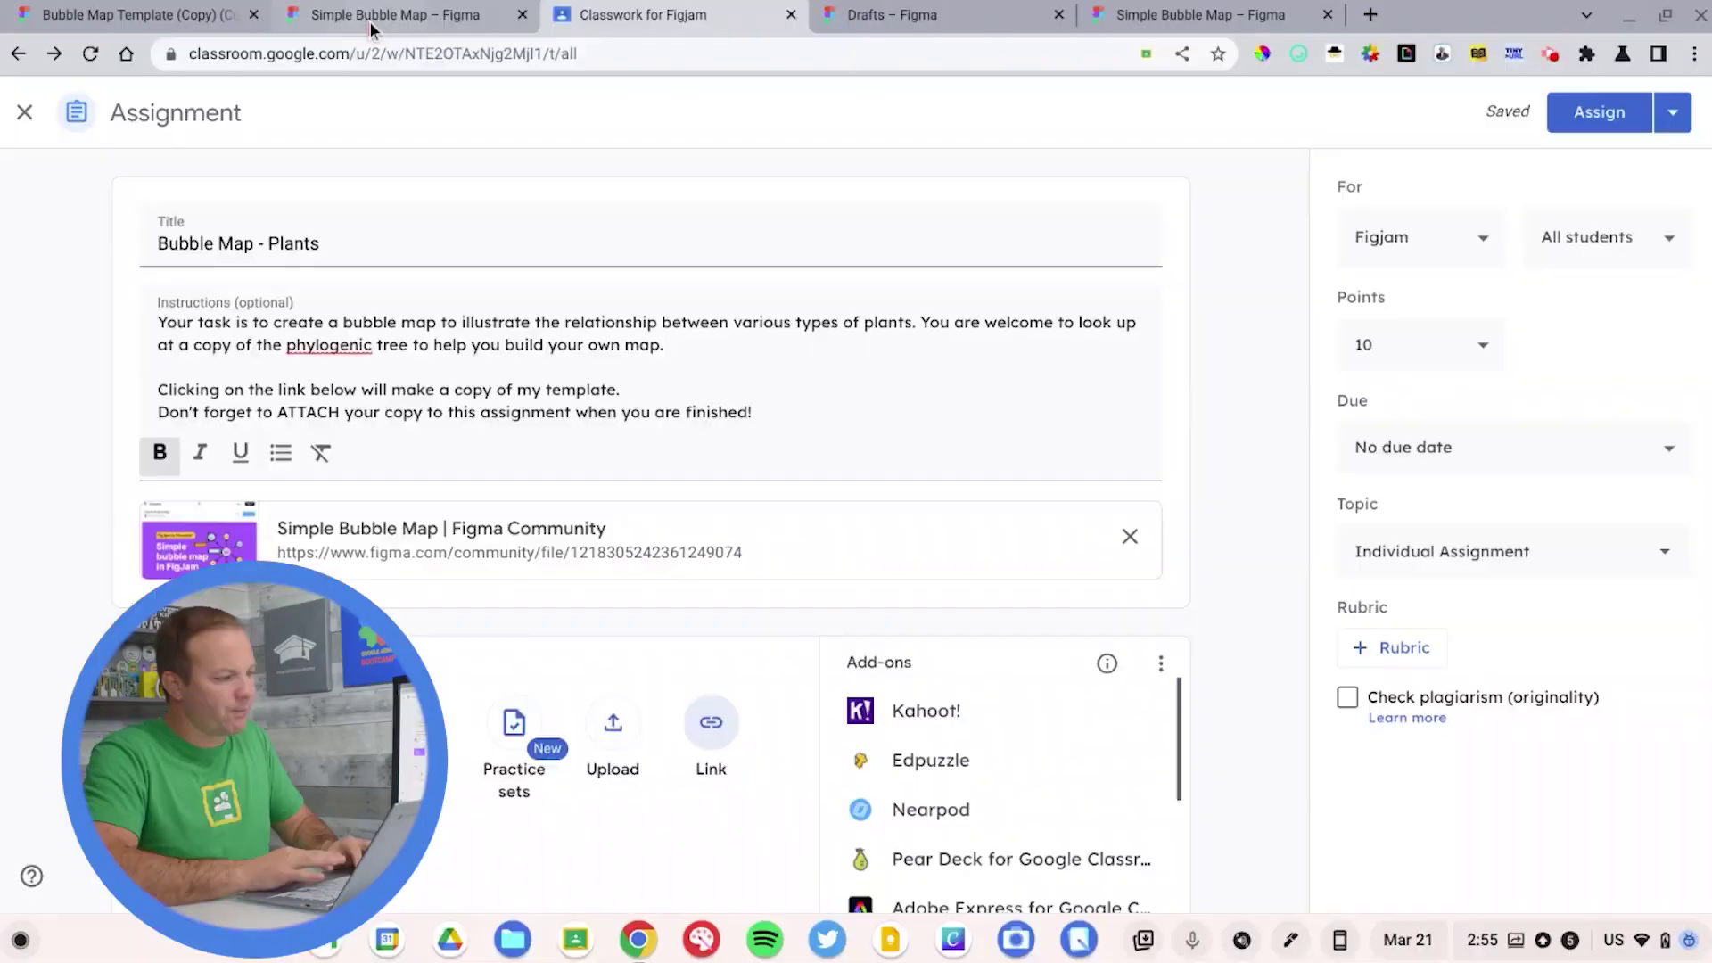
Replace the ?node-id part of the bubble map file address with /duplicate and copy it.
click(371, 21)
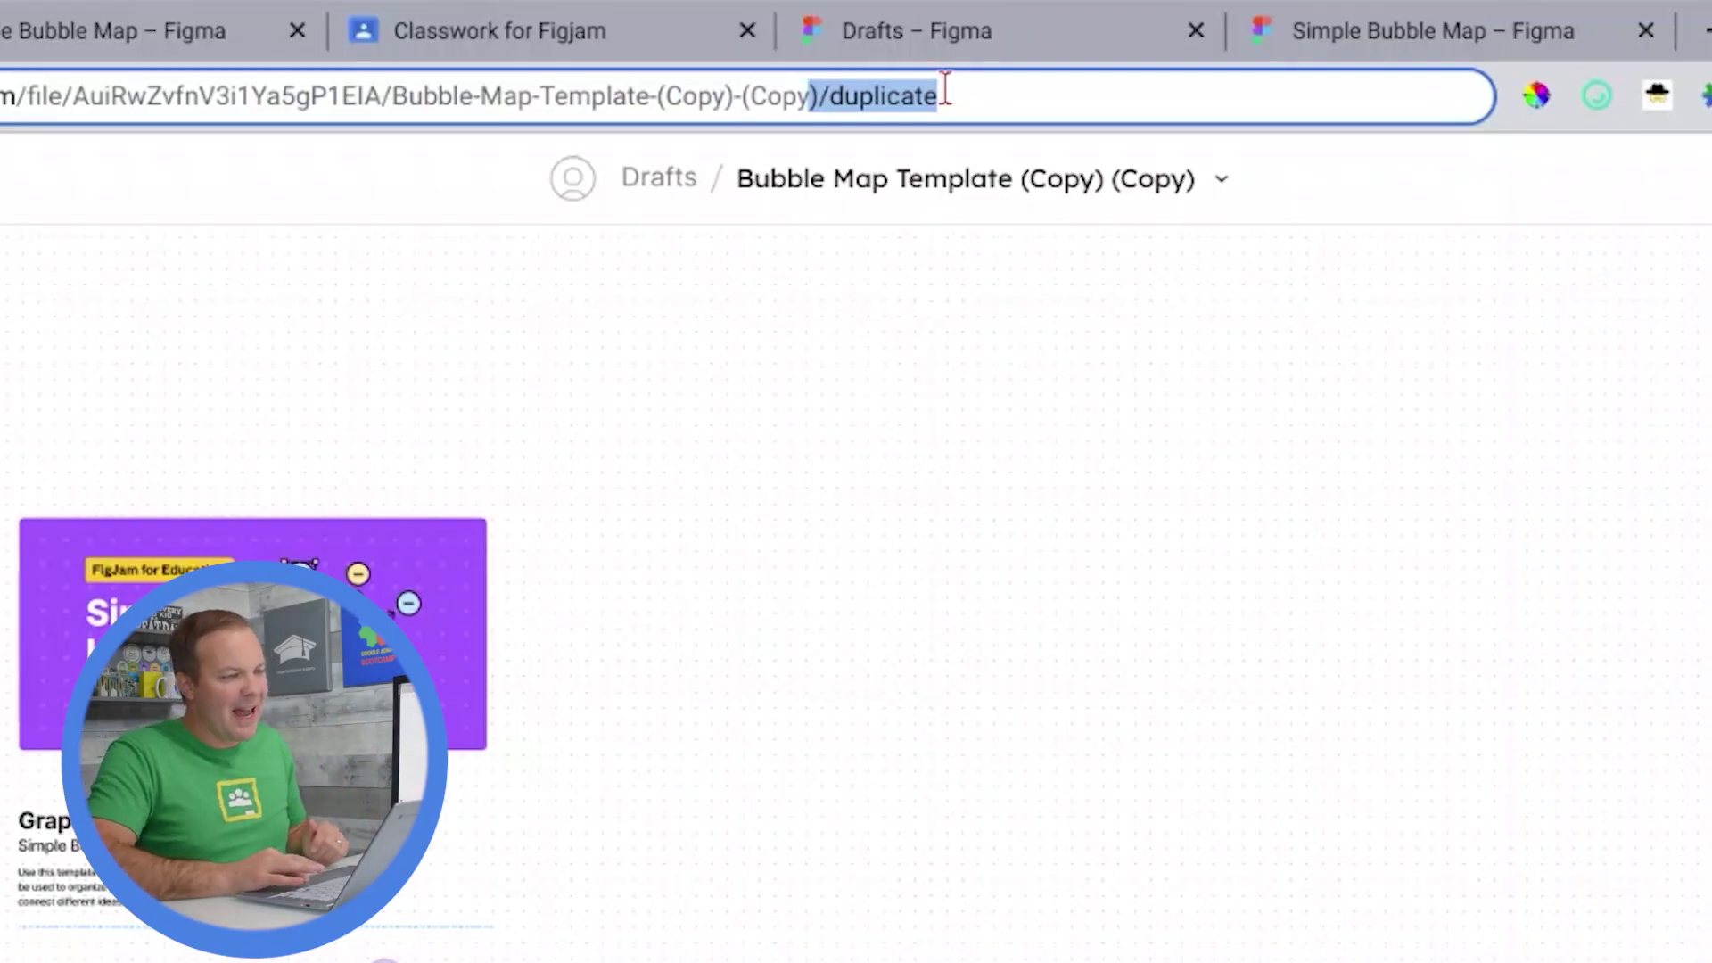
key(Escape)
key(Escape)
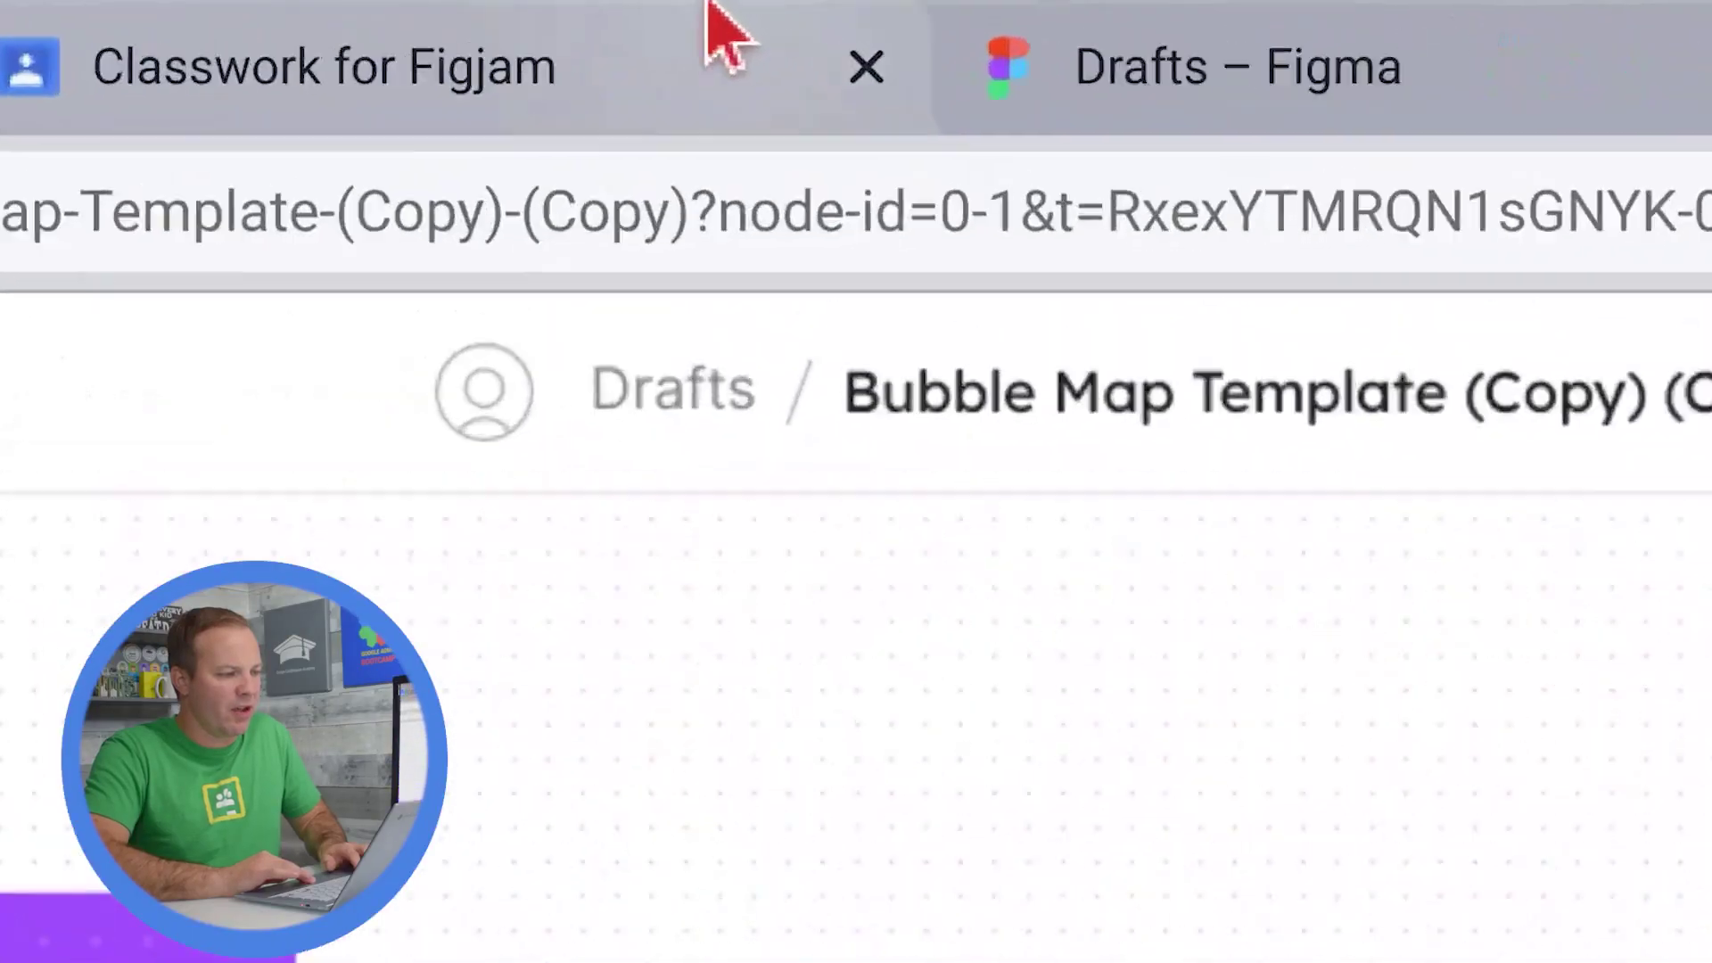
click(692, 267)
key(shift+End)
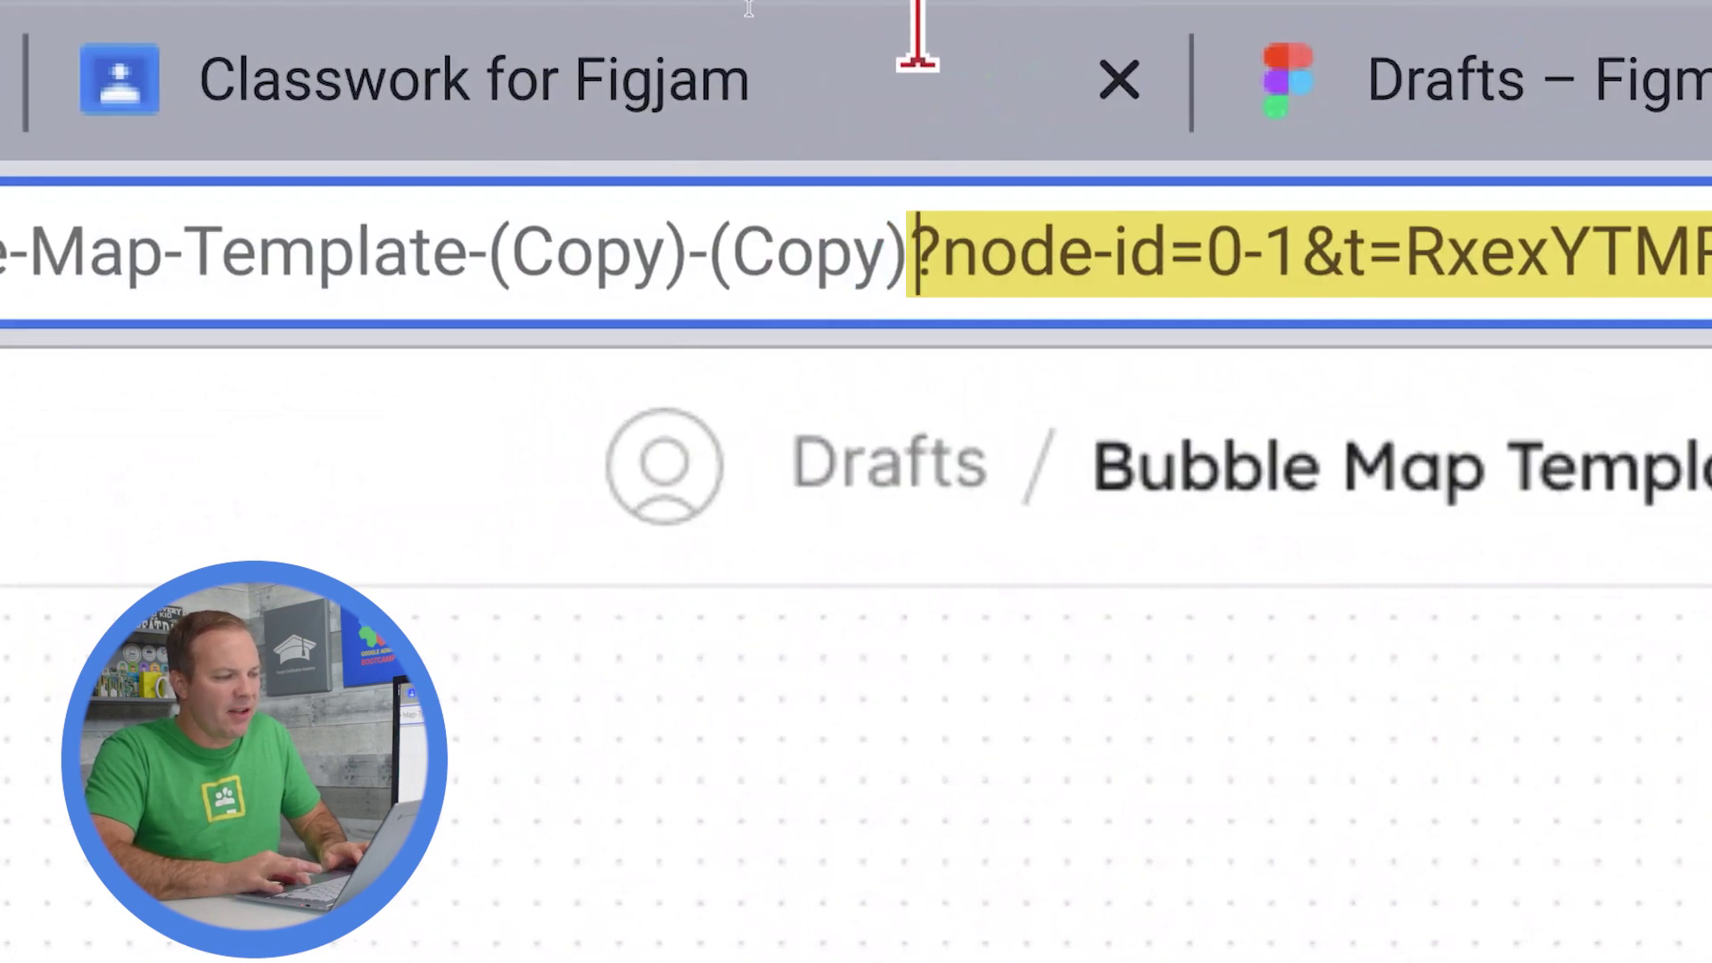
drag(952, 58, 1711, 207)
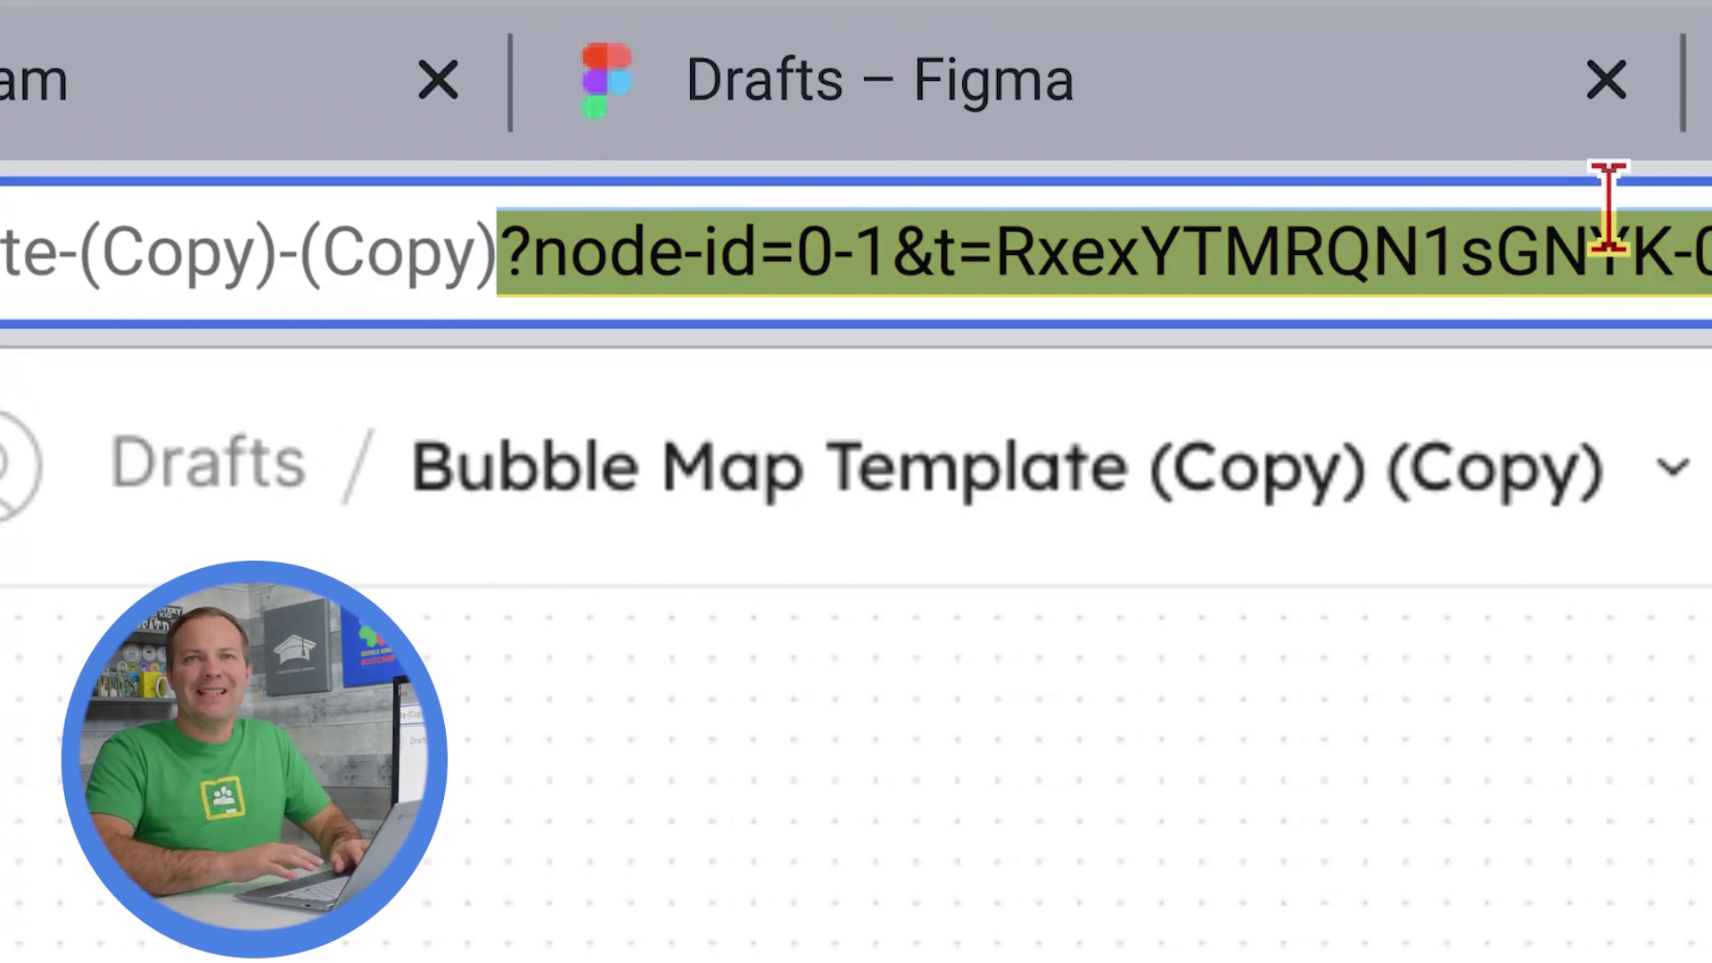
text(/dp)
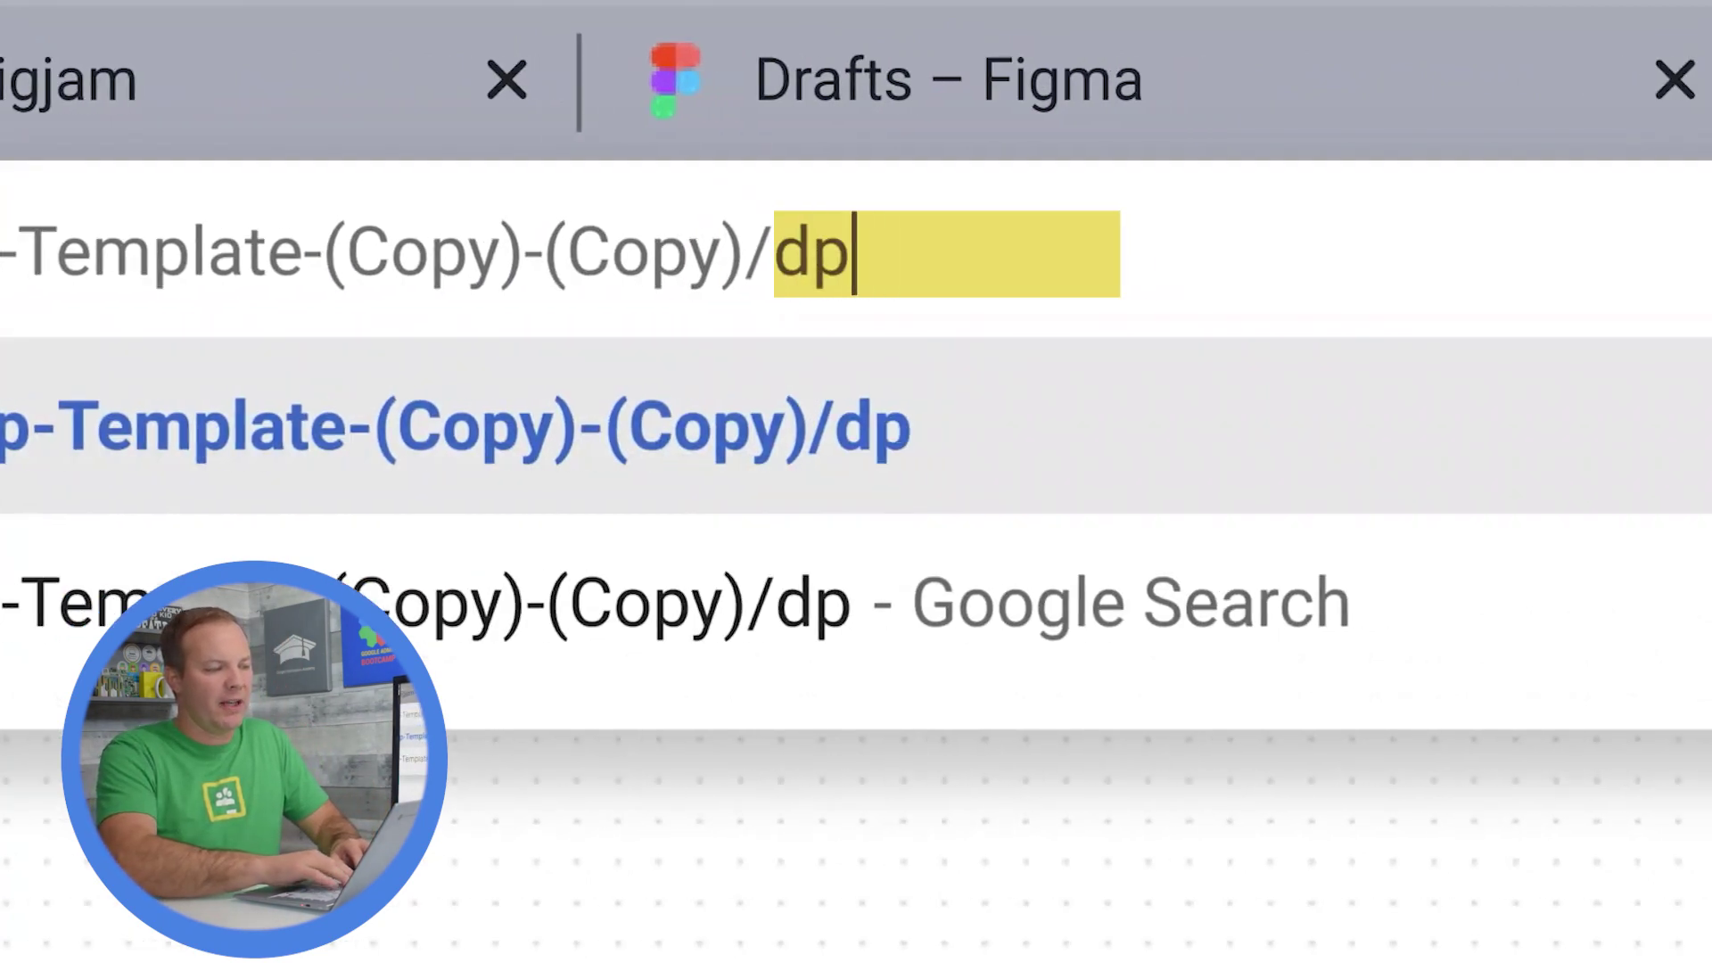
key(BackSpace)
text(uplicate)
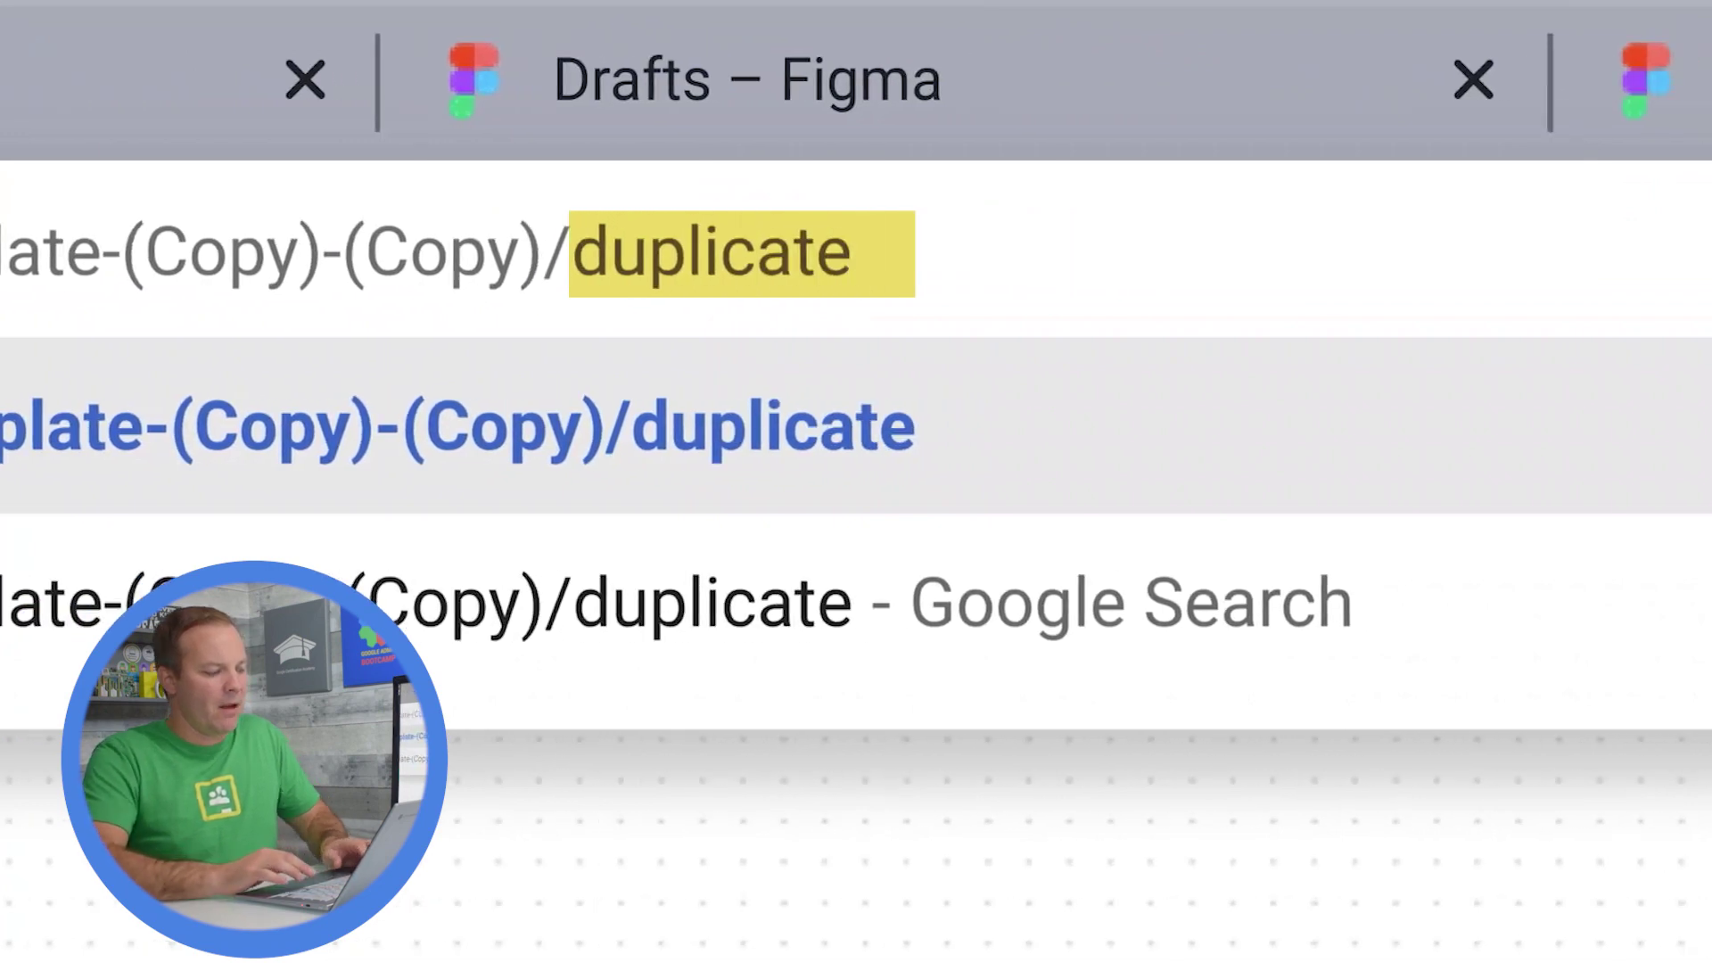
key(ctrl+a)
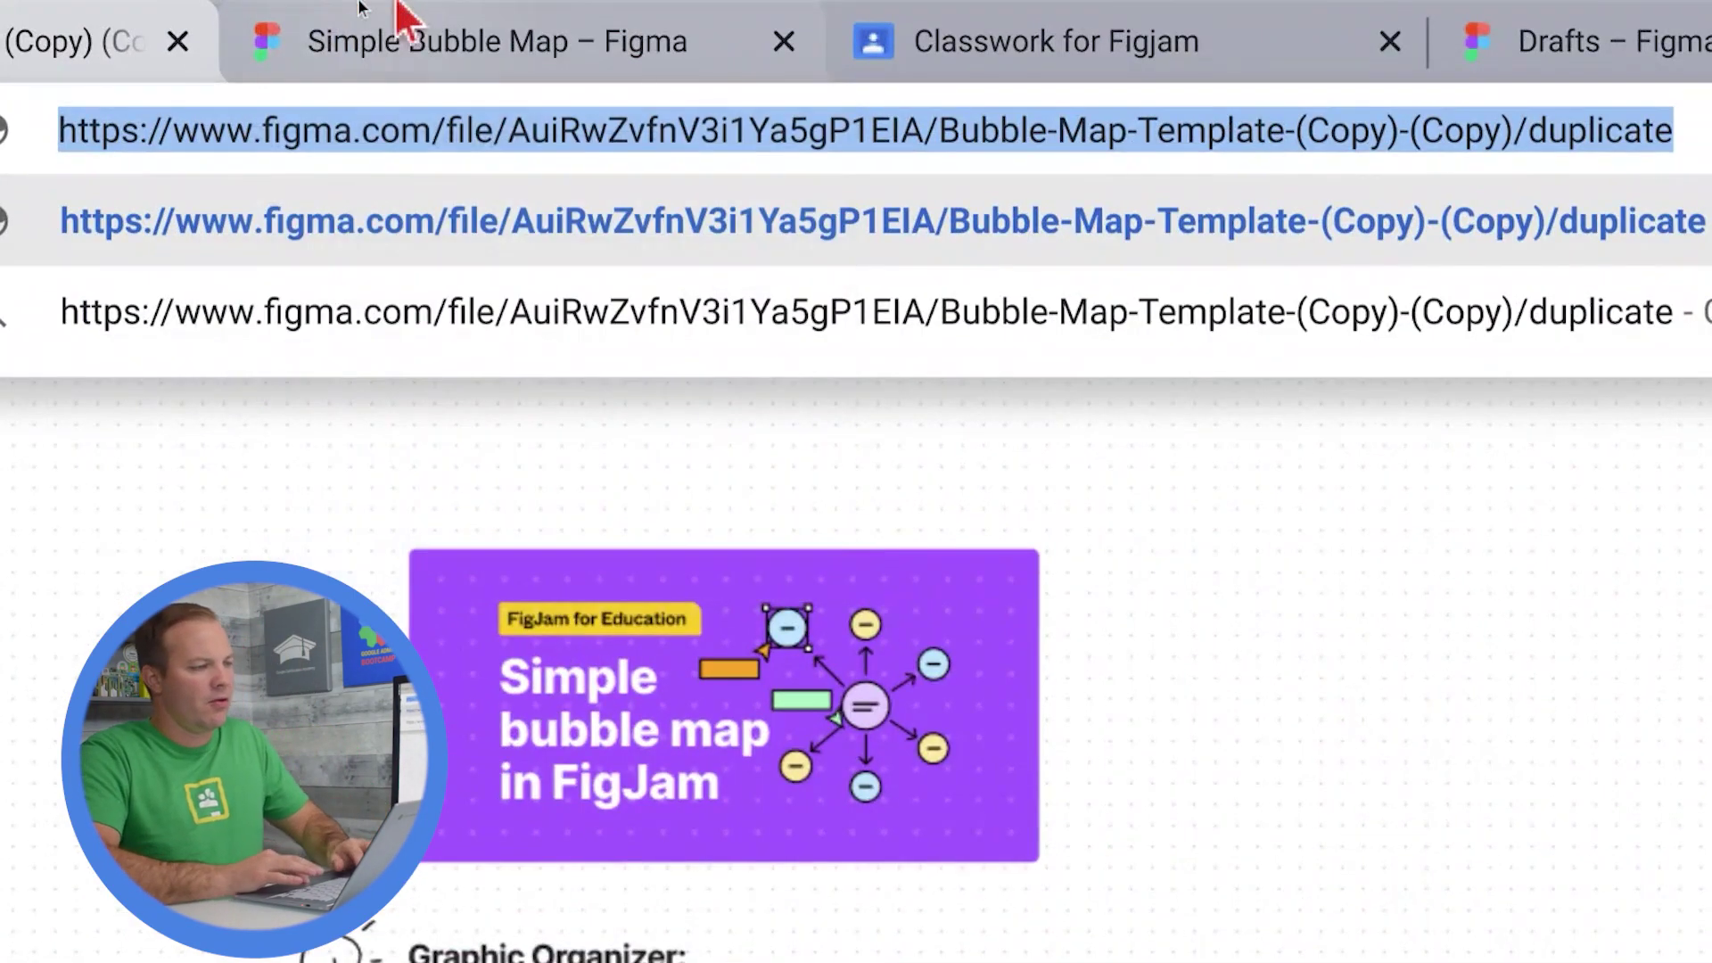
click(928, 9)
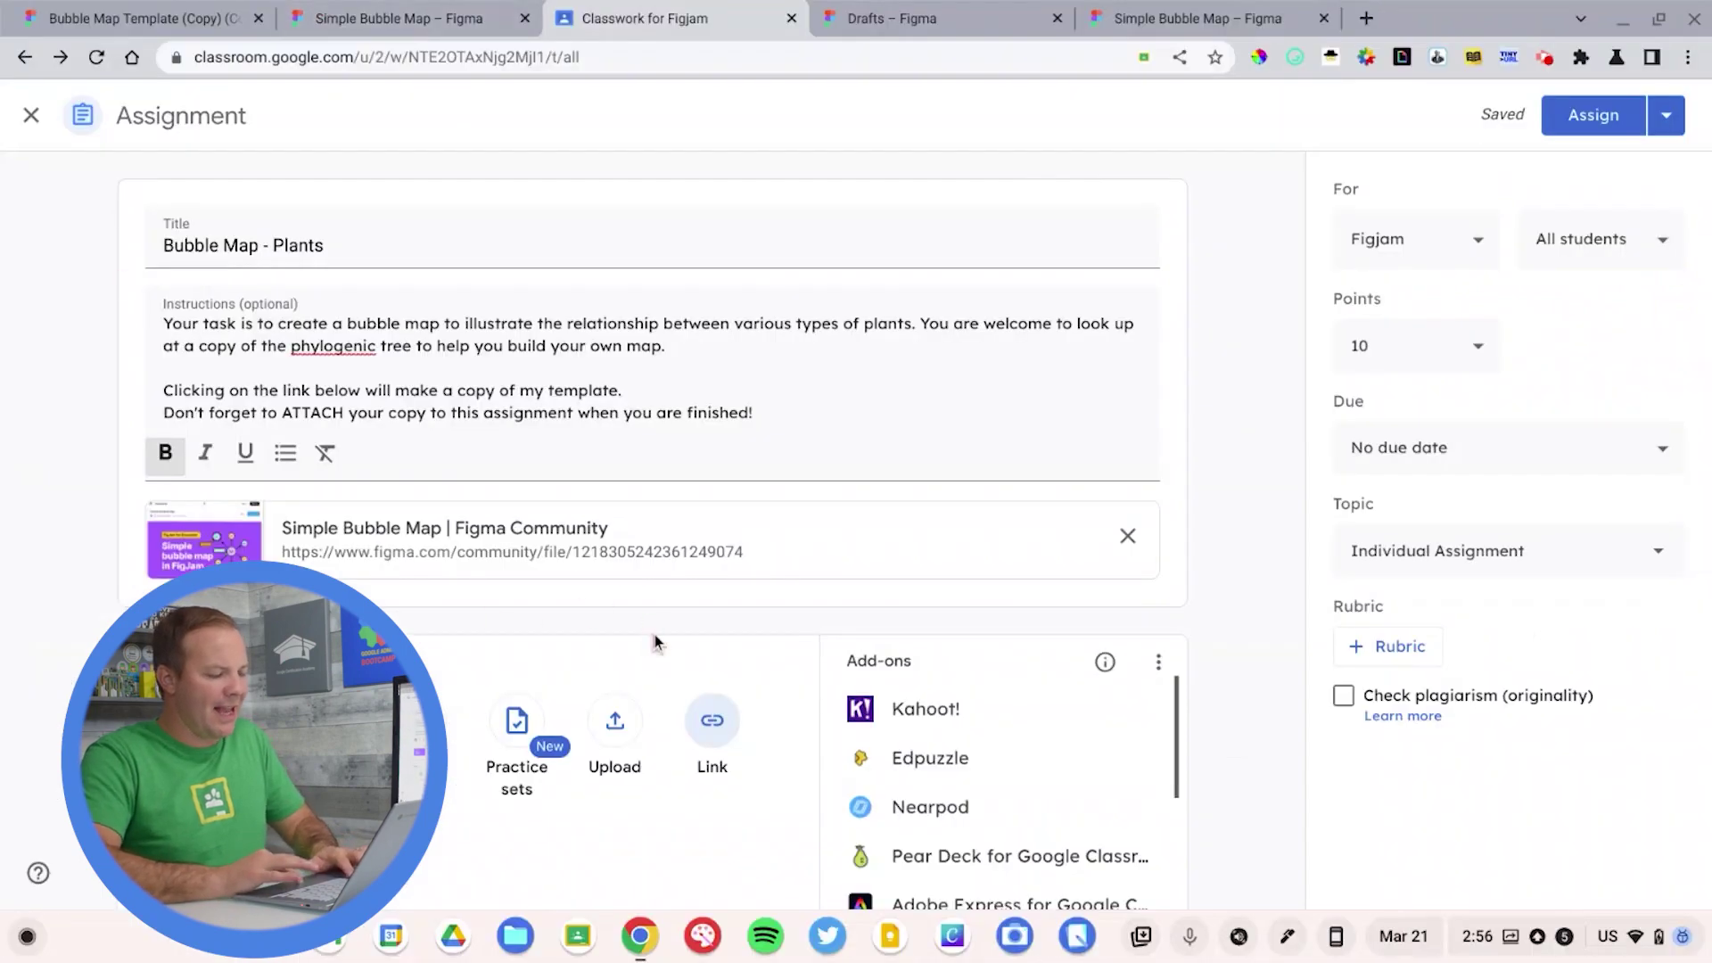
Attach the pasted /duplicate force-copy link to the Bubble Map - Plants assignment.
click(711, 720)
key(ctrl+v)
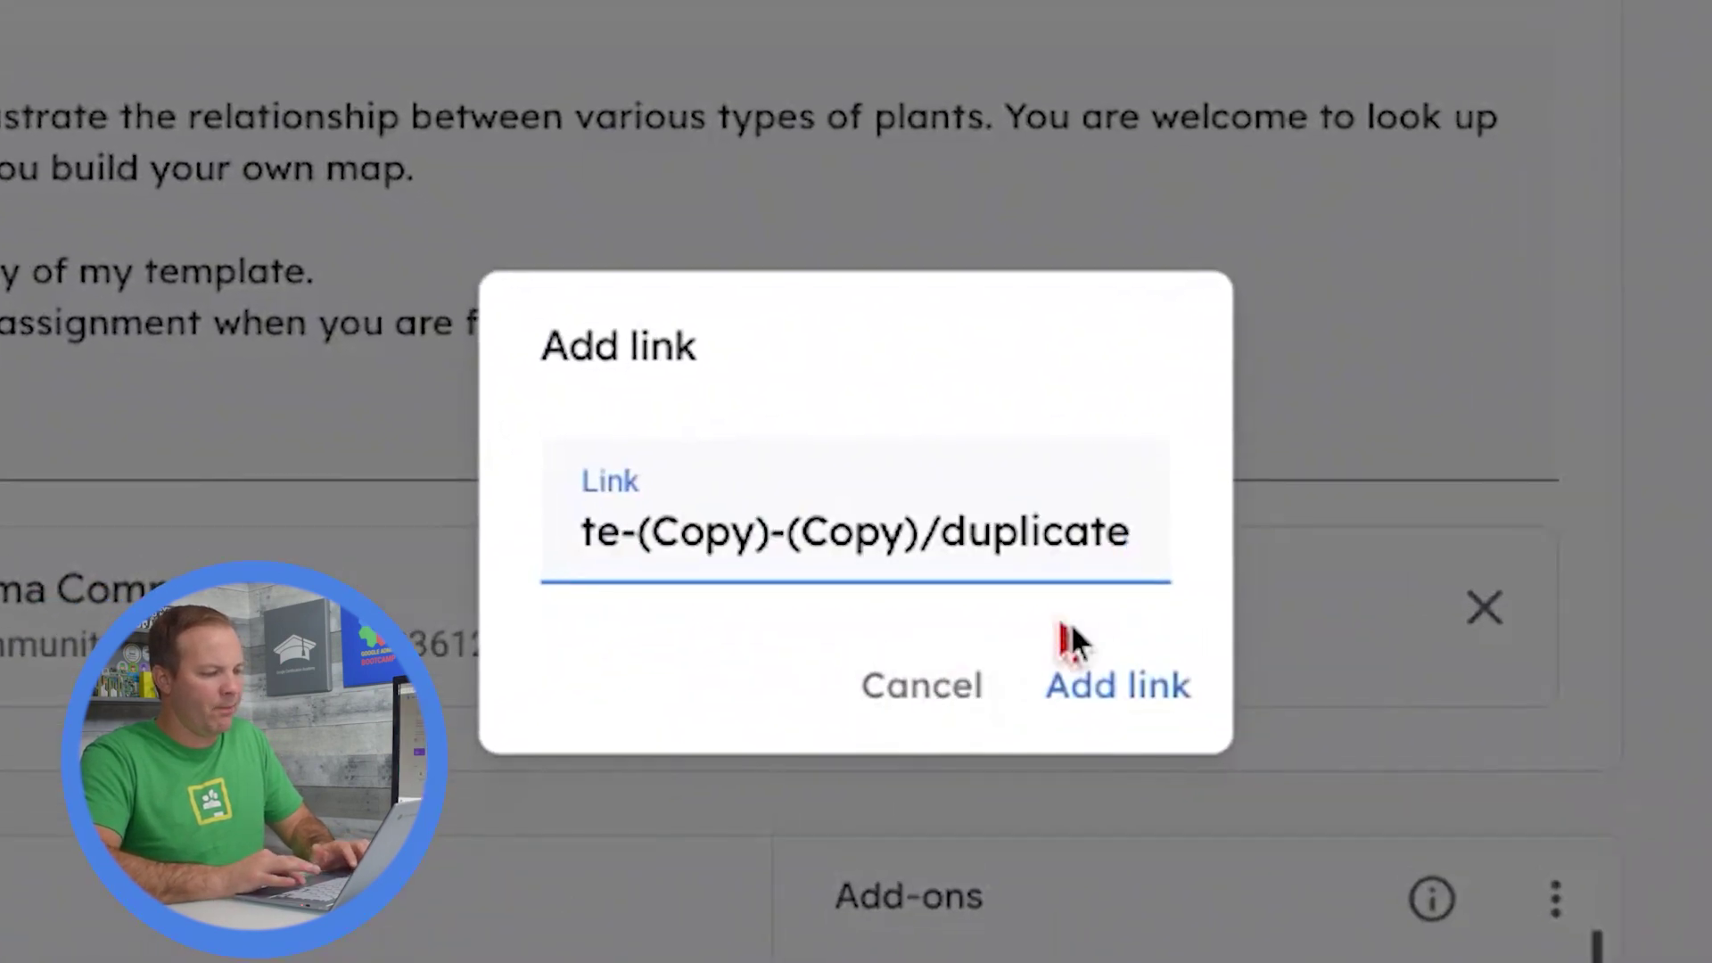
click(1114, 682)
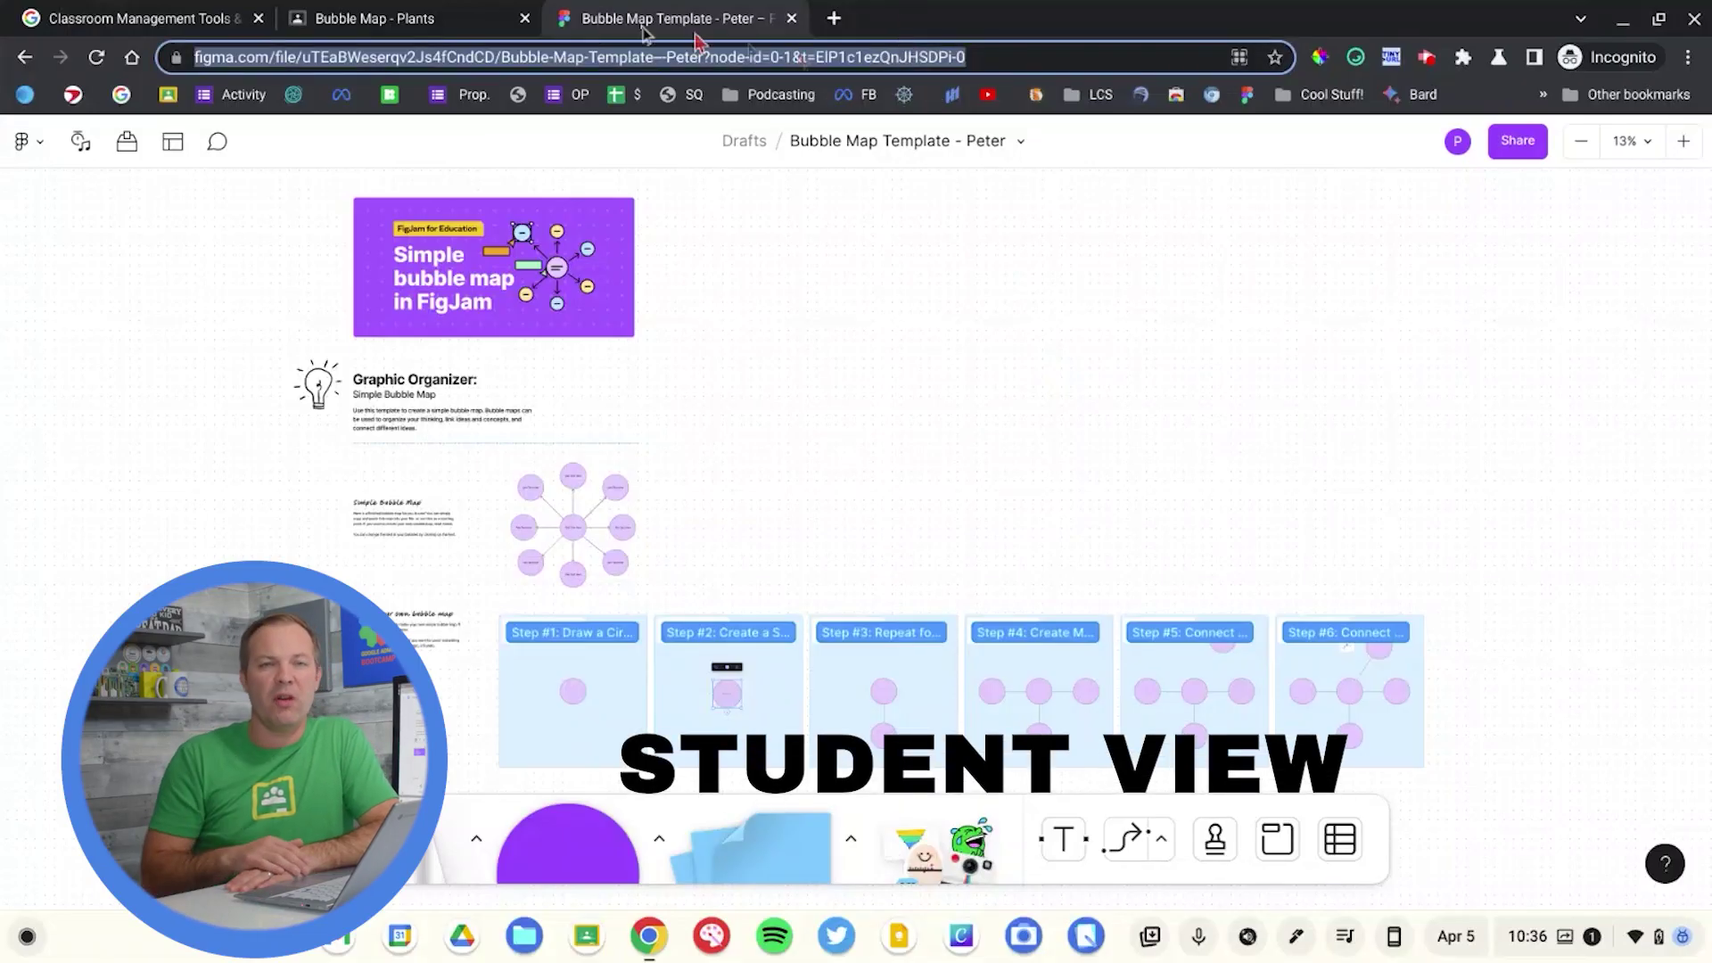
As the student, add the copied bubble map link under Your work and turn in Bubble Map - Plants.
click(419, 19)
click(1342, 296)
click(1265, 379)
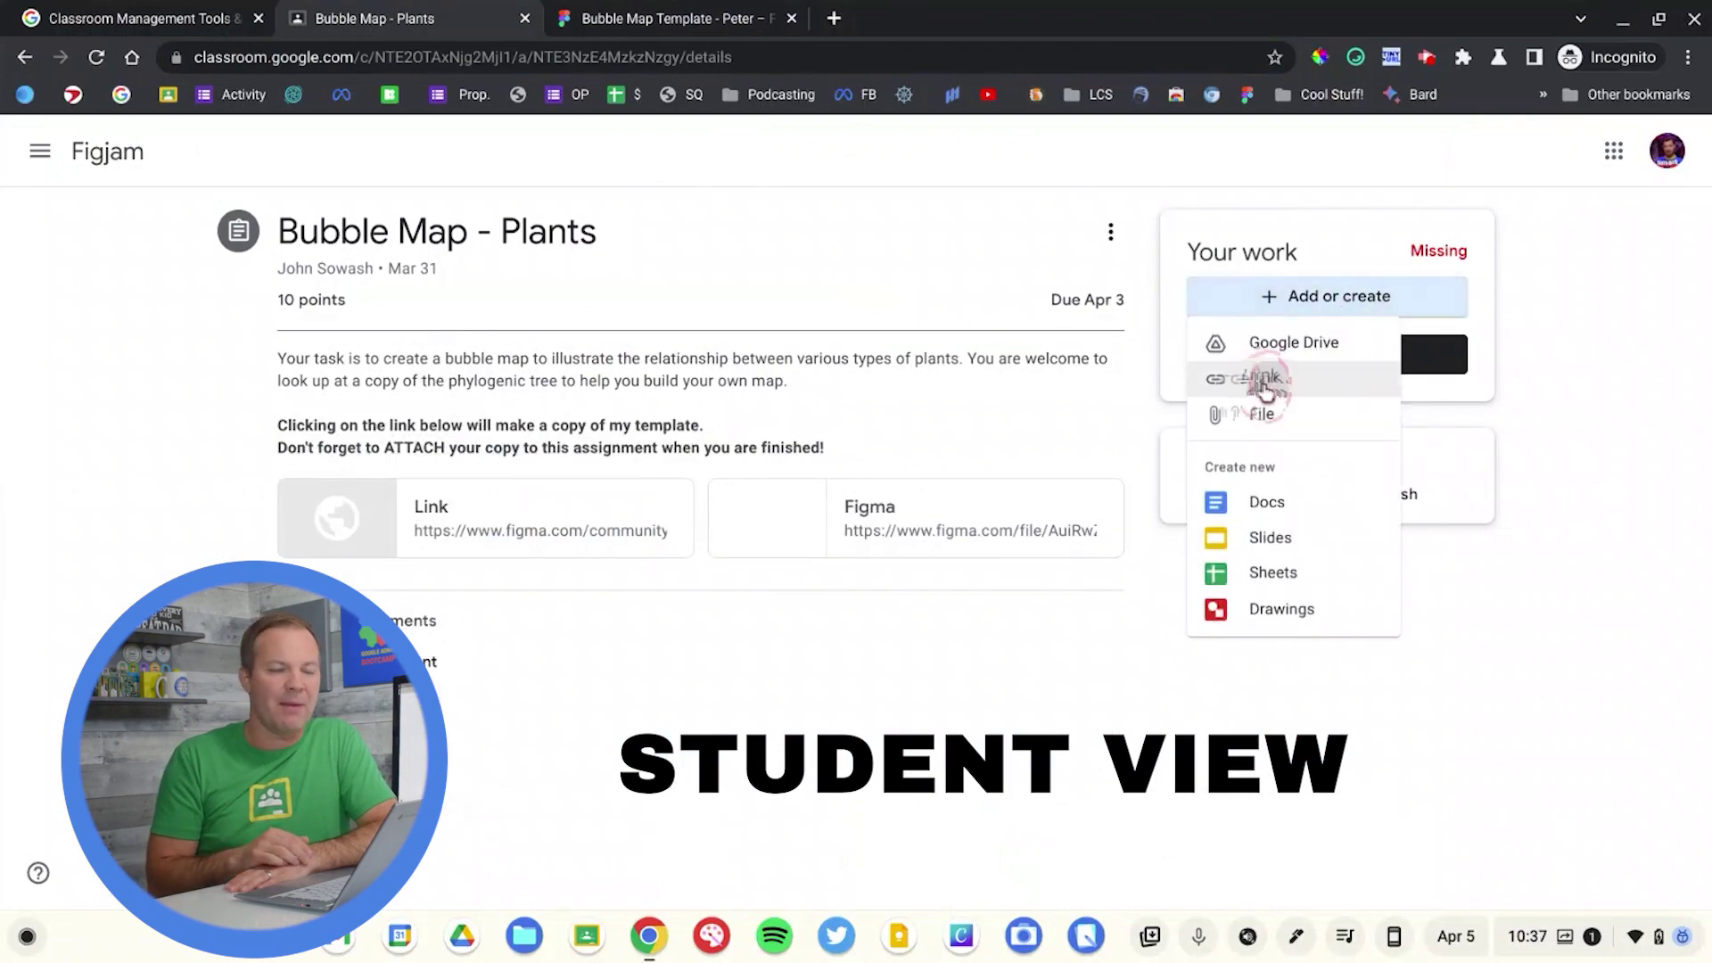
click(974, 593)
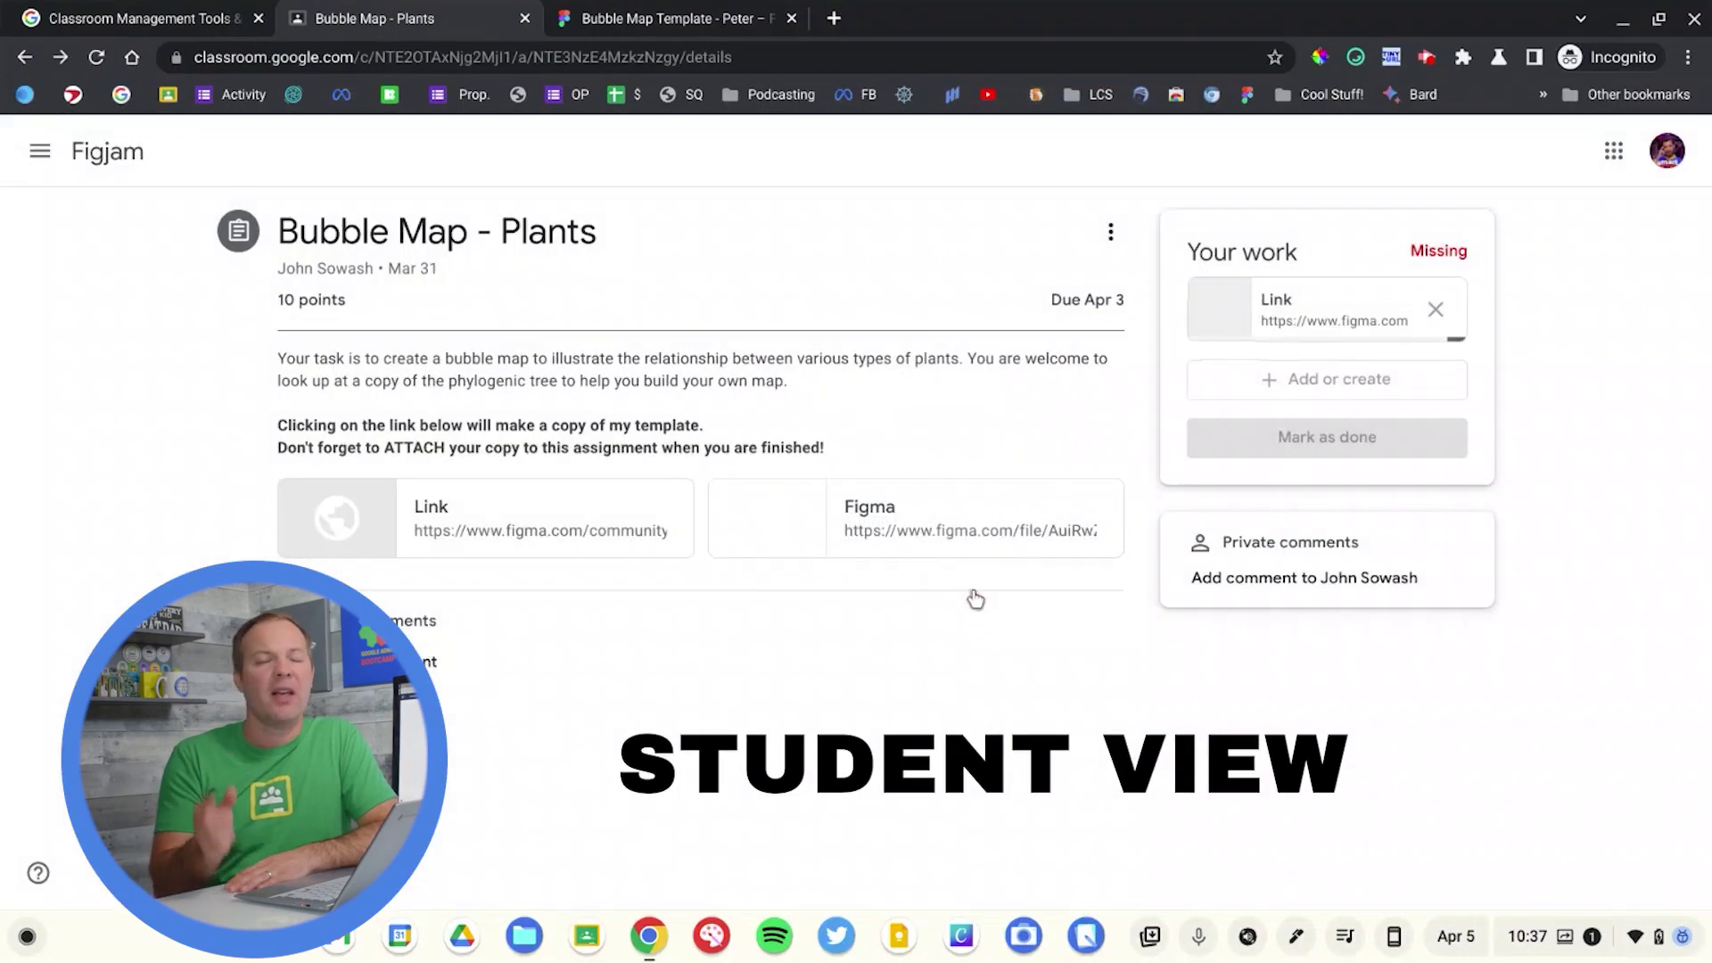
click(1314, 440)
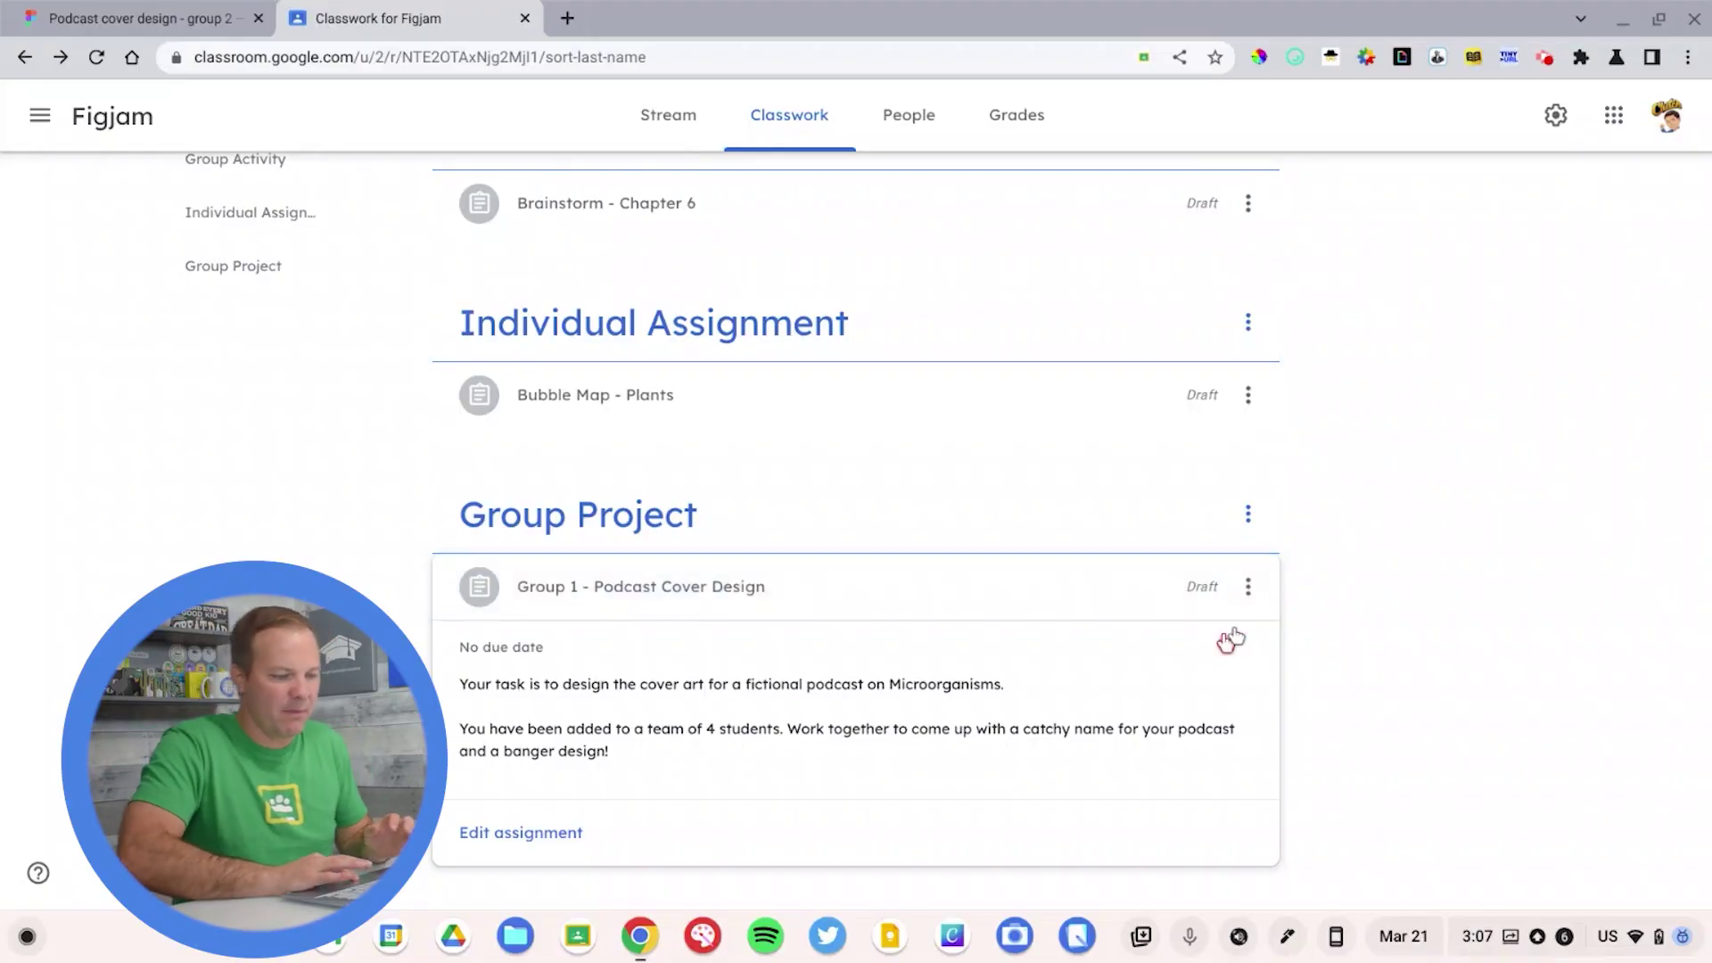
Edit Group 1 - Podcast Cover Design and uncheck All students in its recipient list.
click(1201, 645)
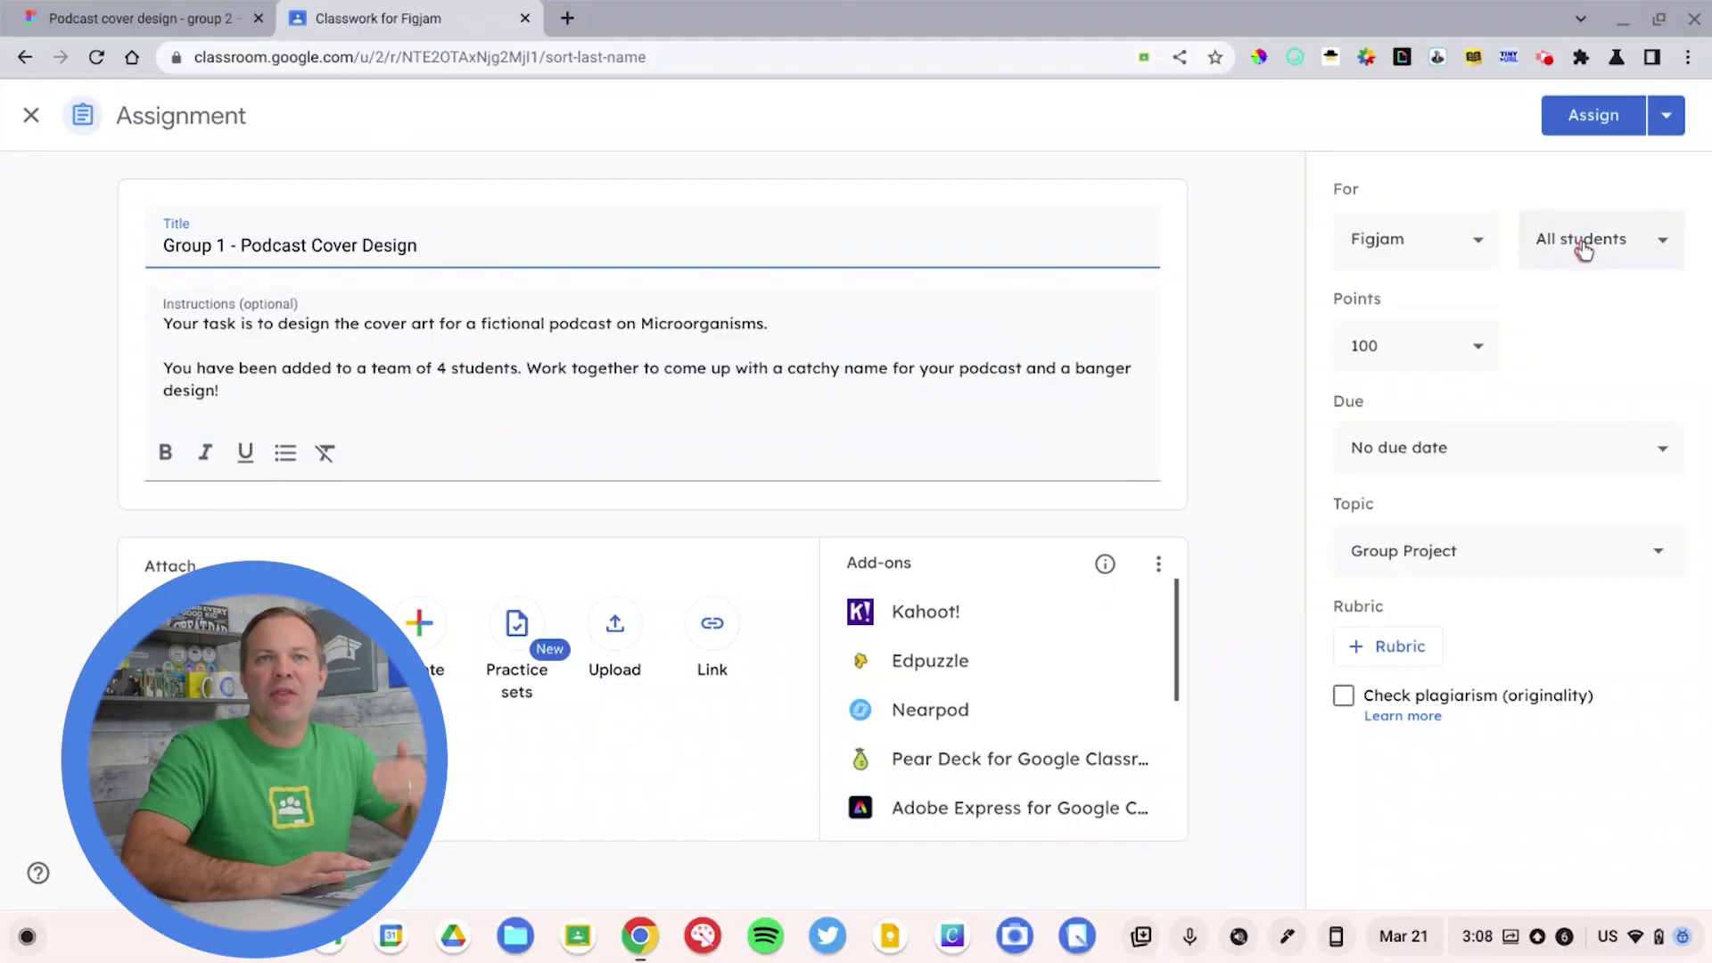
click(1582, 250)
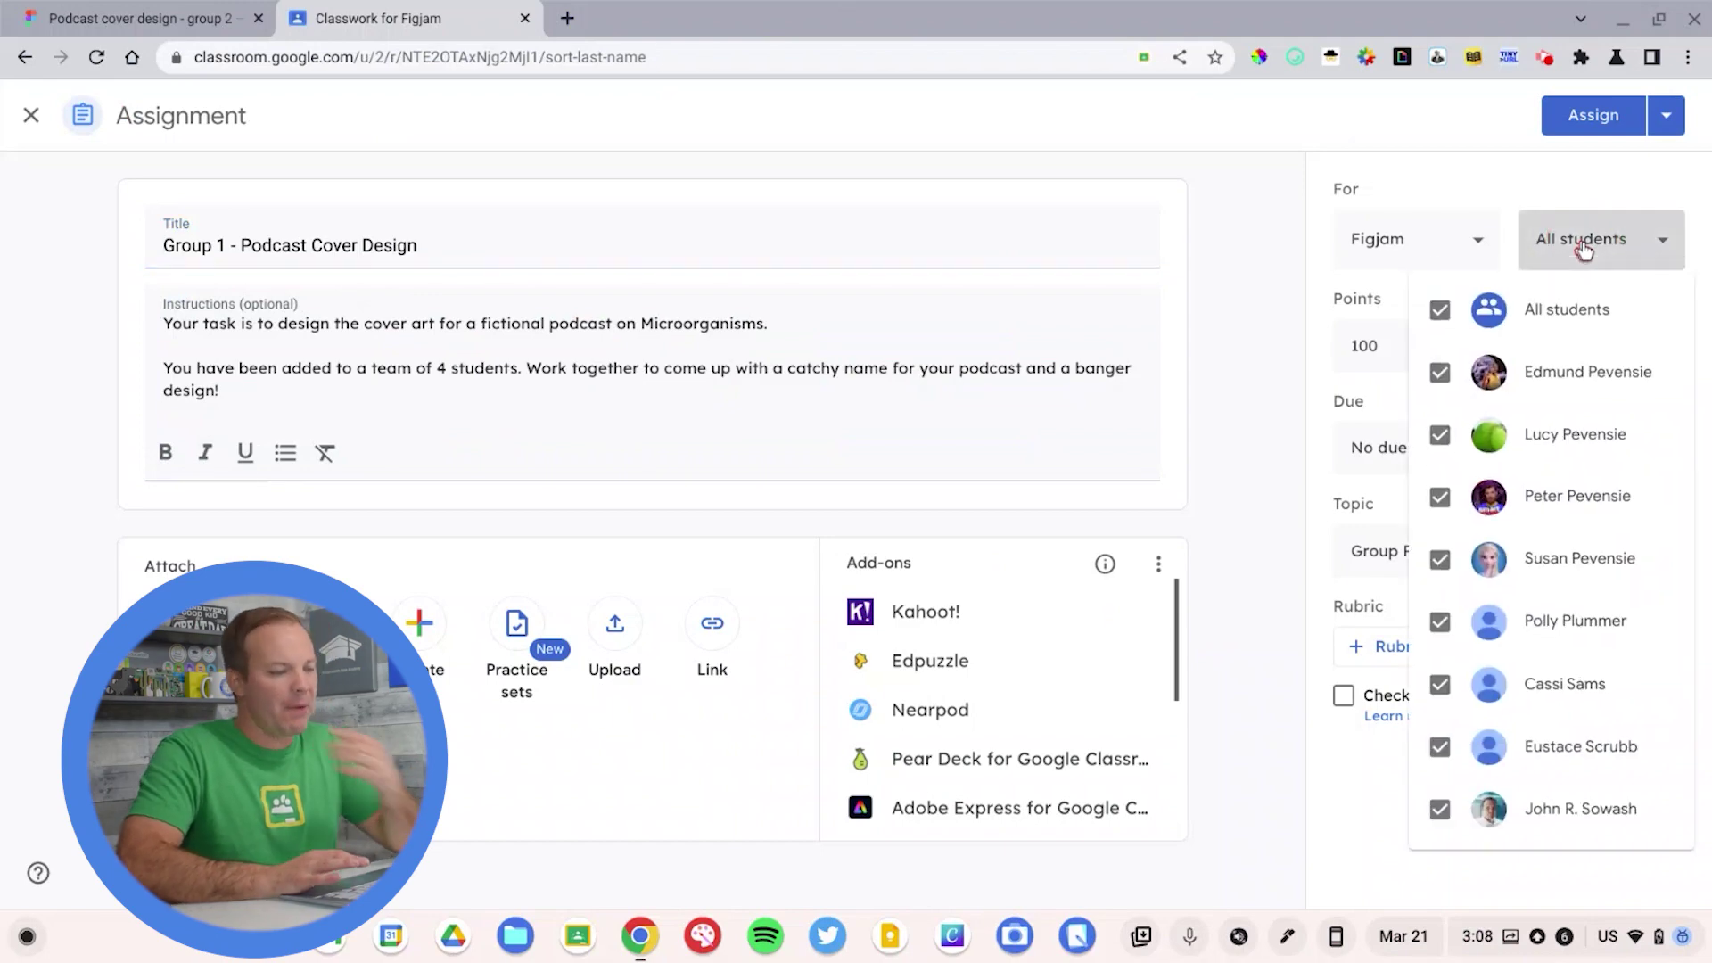
click(1441, 309)
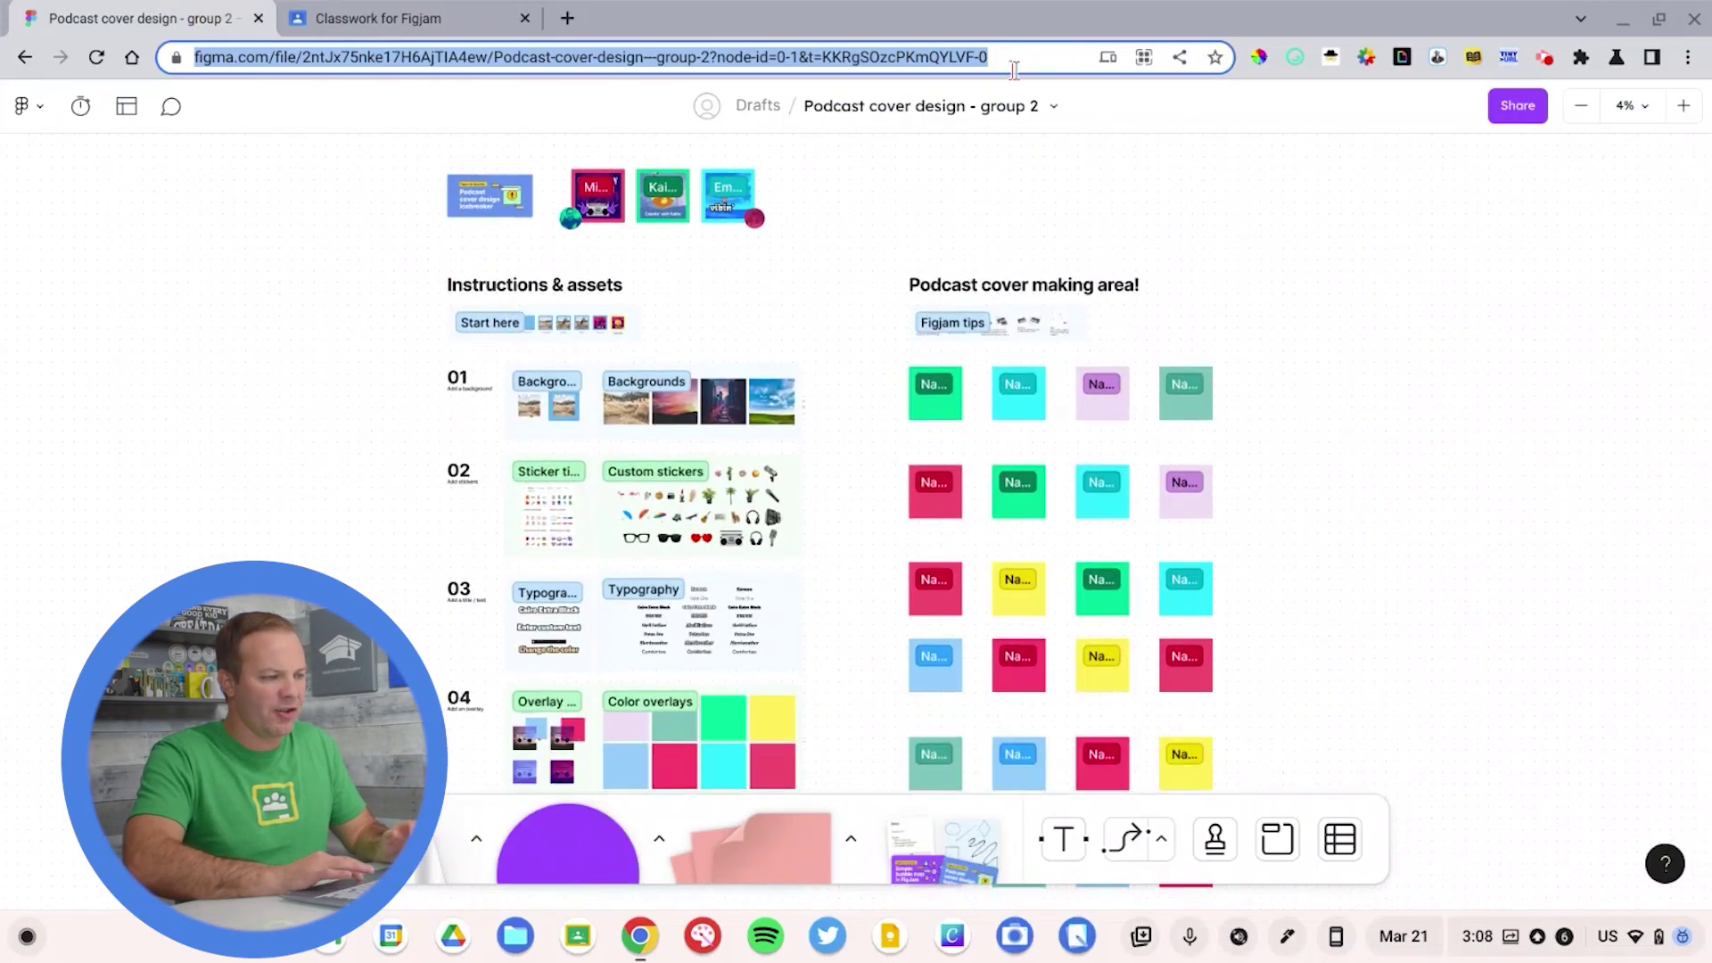
Rename the board 'Podcast cover design - group 1', check its sharing settings, and copy its URL.
click(1006, 109)
click(998, 106)
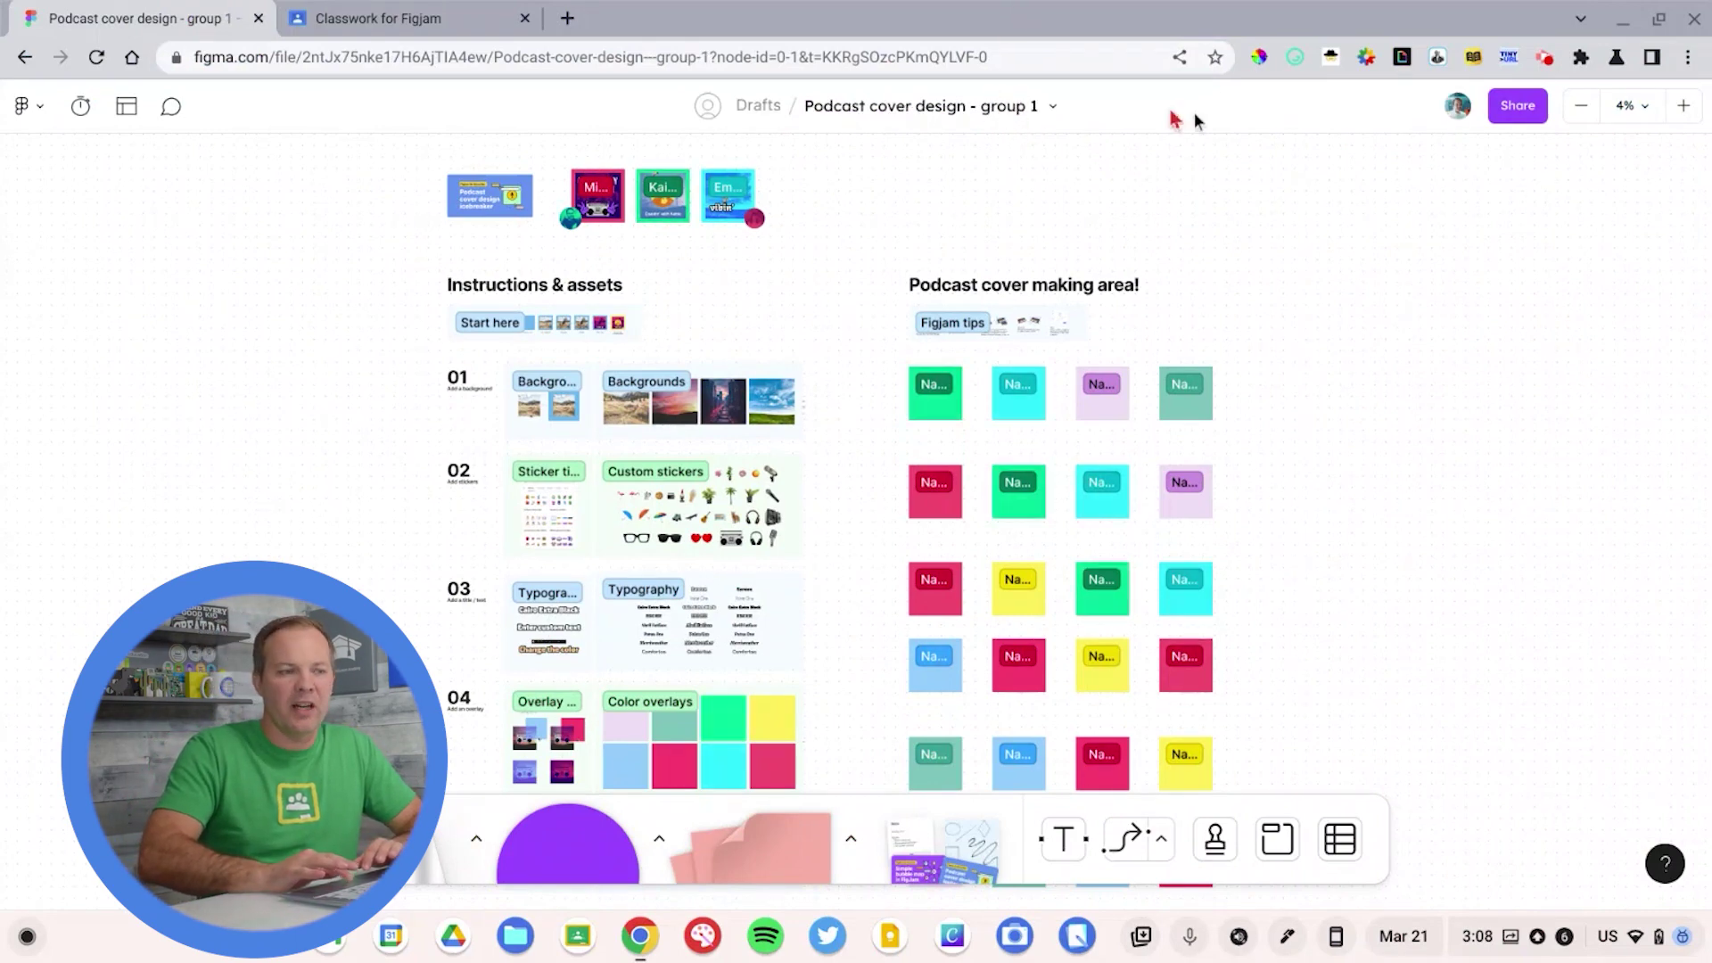
click(1507, 111)
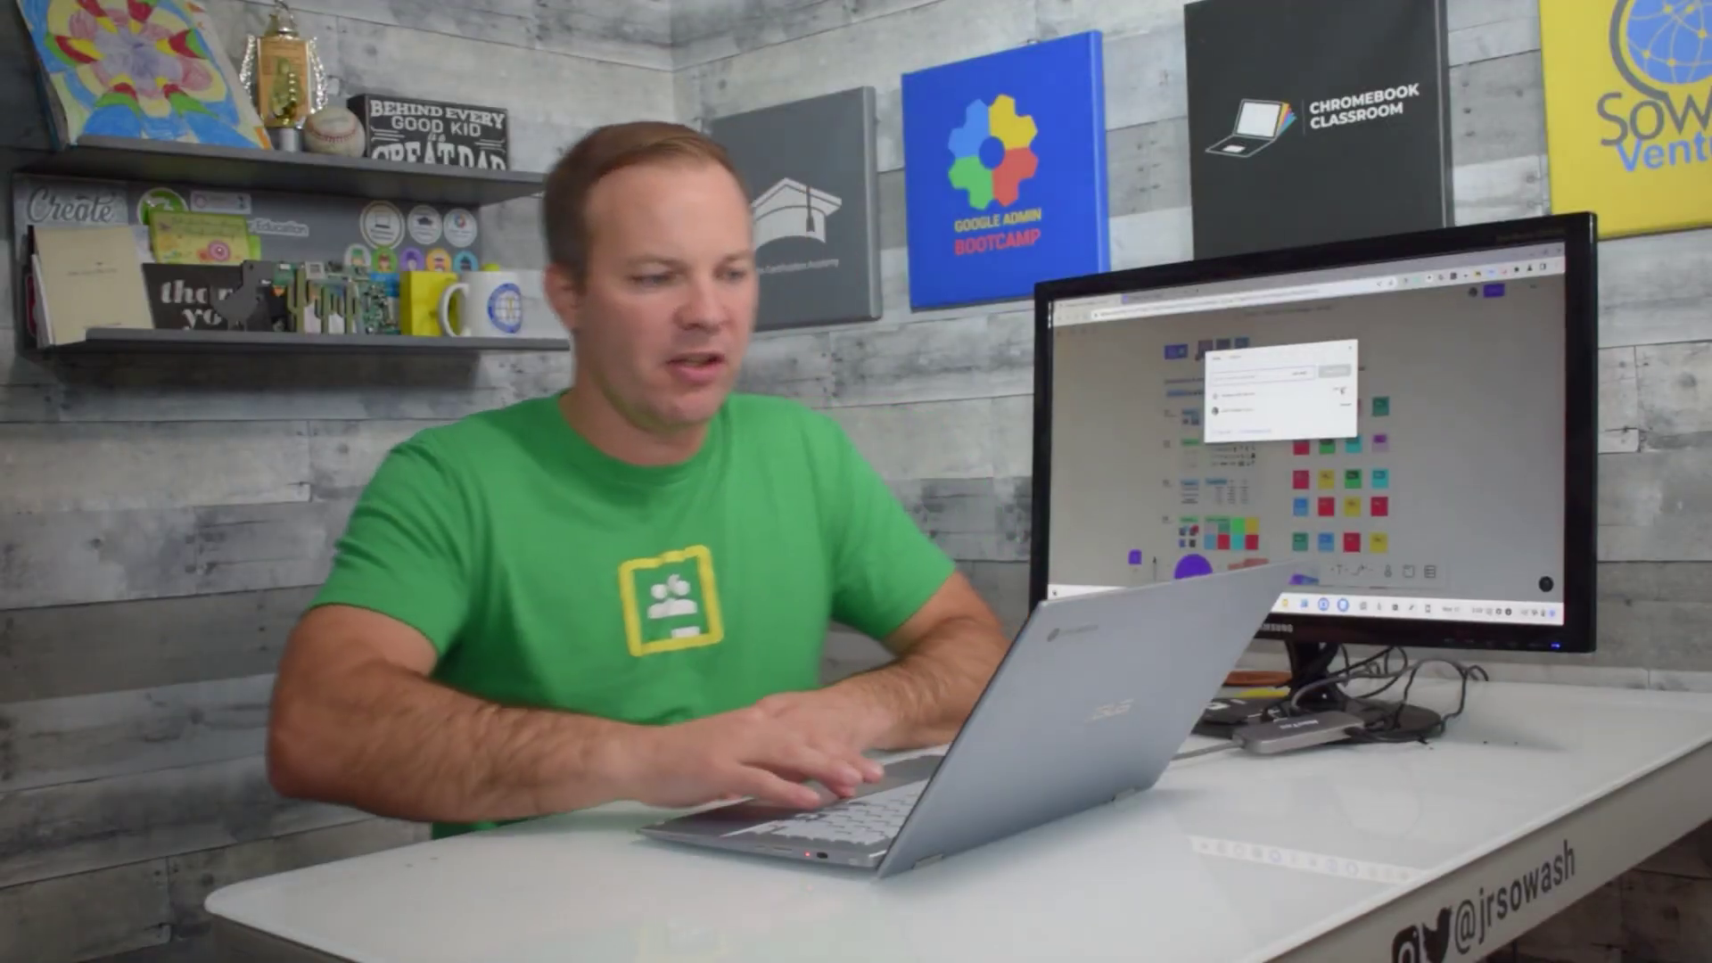
key(Escape)
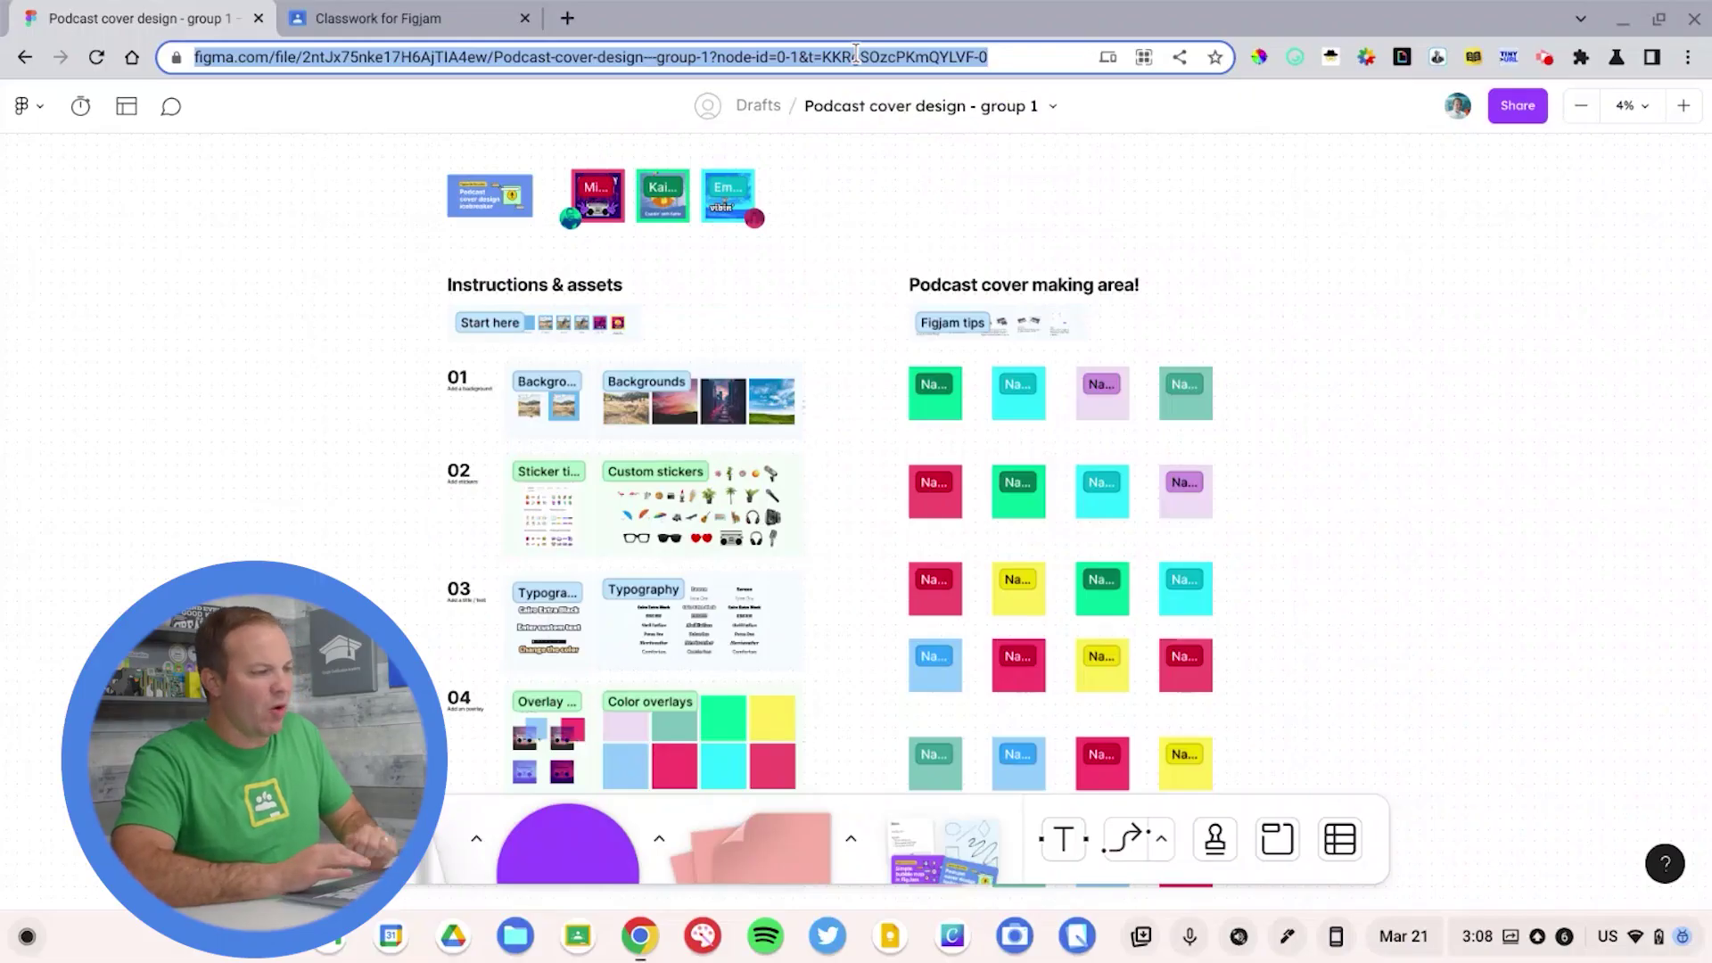
click(403, 18)
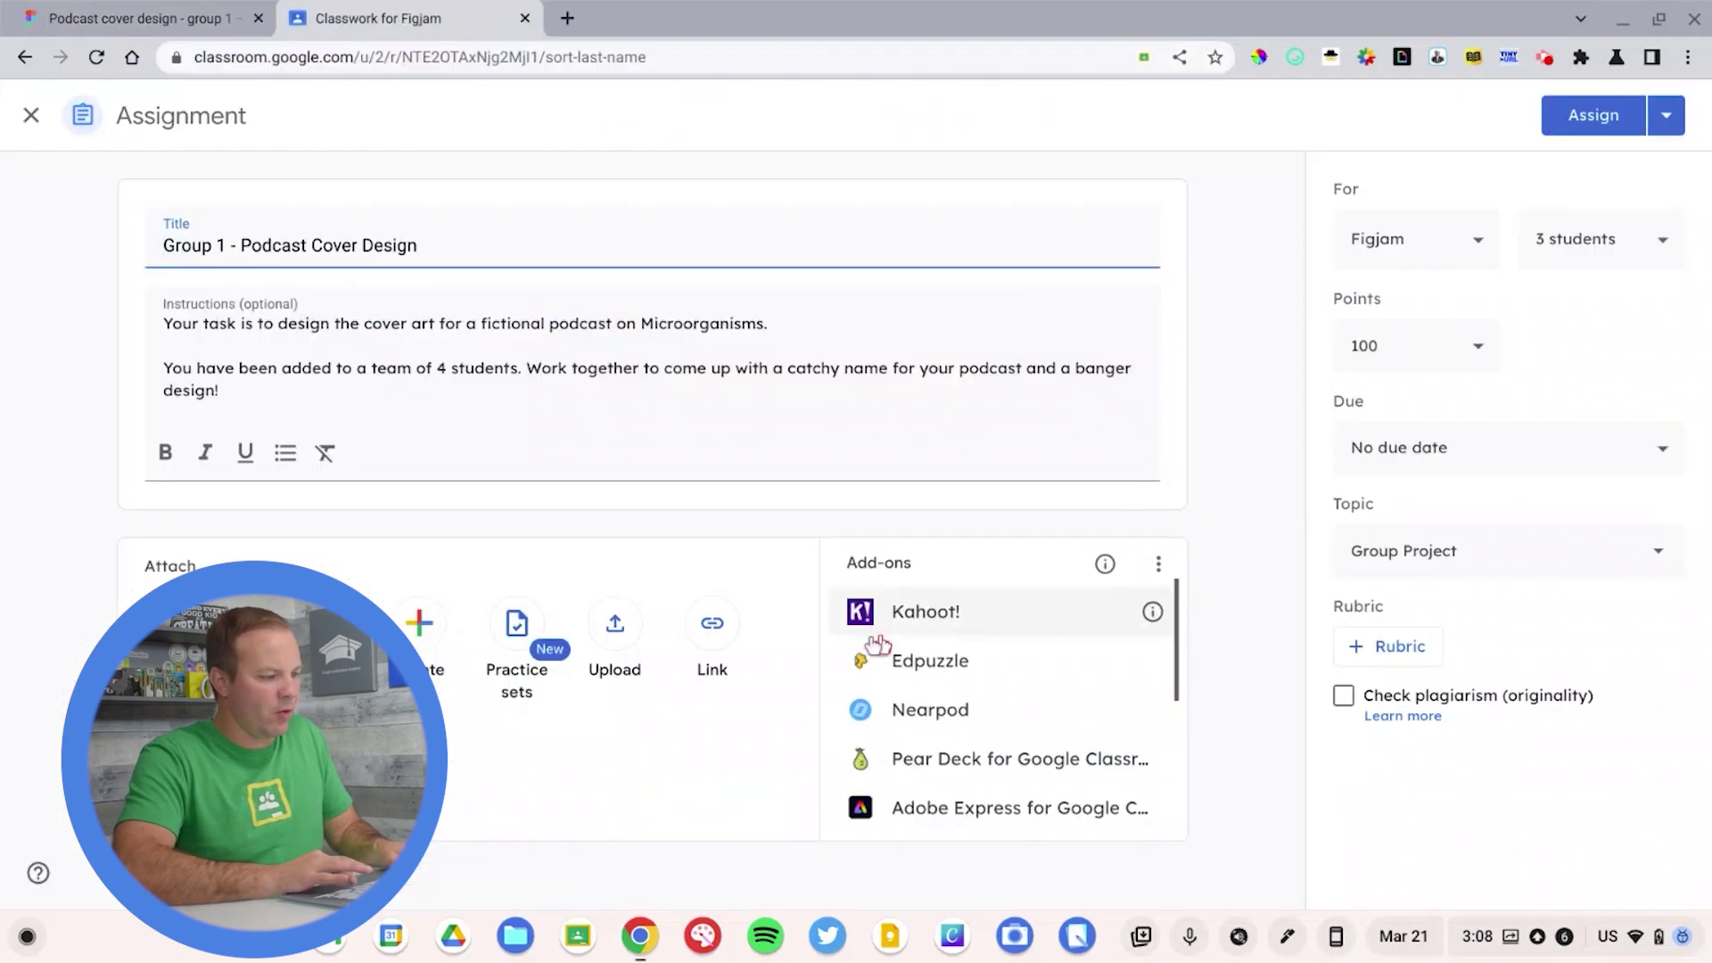
Attach the group 1 board's FigJam URL as a link and save the assignment as a draft.
click(713, 632)
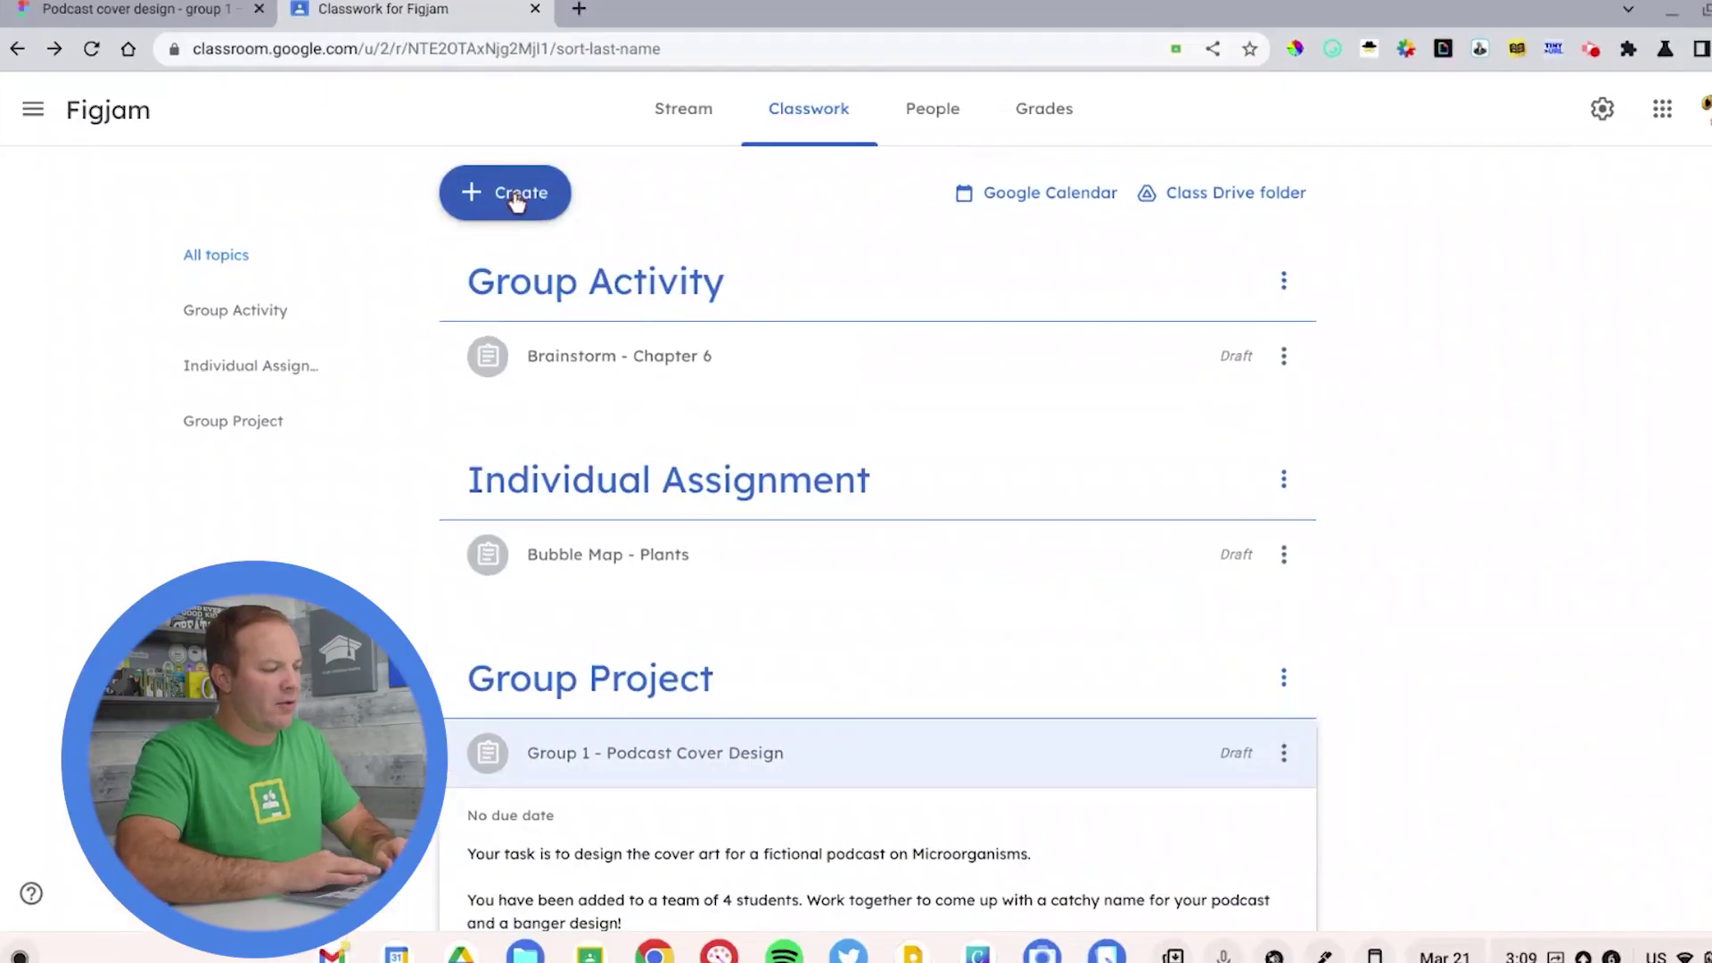
Reuse the 'Group 1 - Podcast Cover Design' post as a new assignment via Create > Reuse post.
click(517, 214)
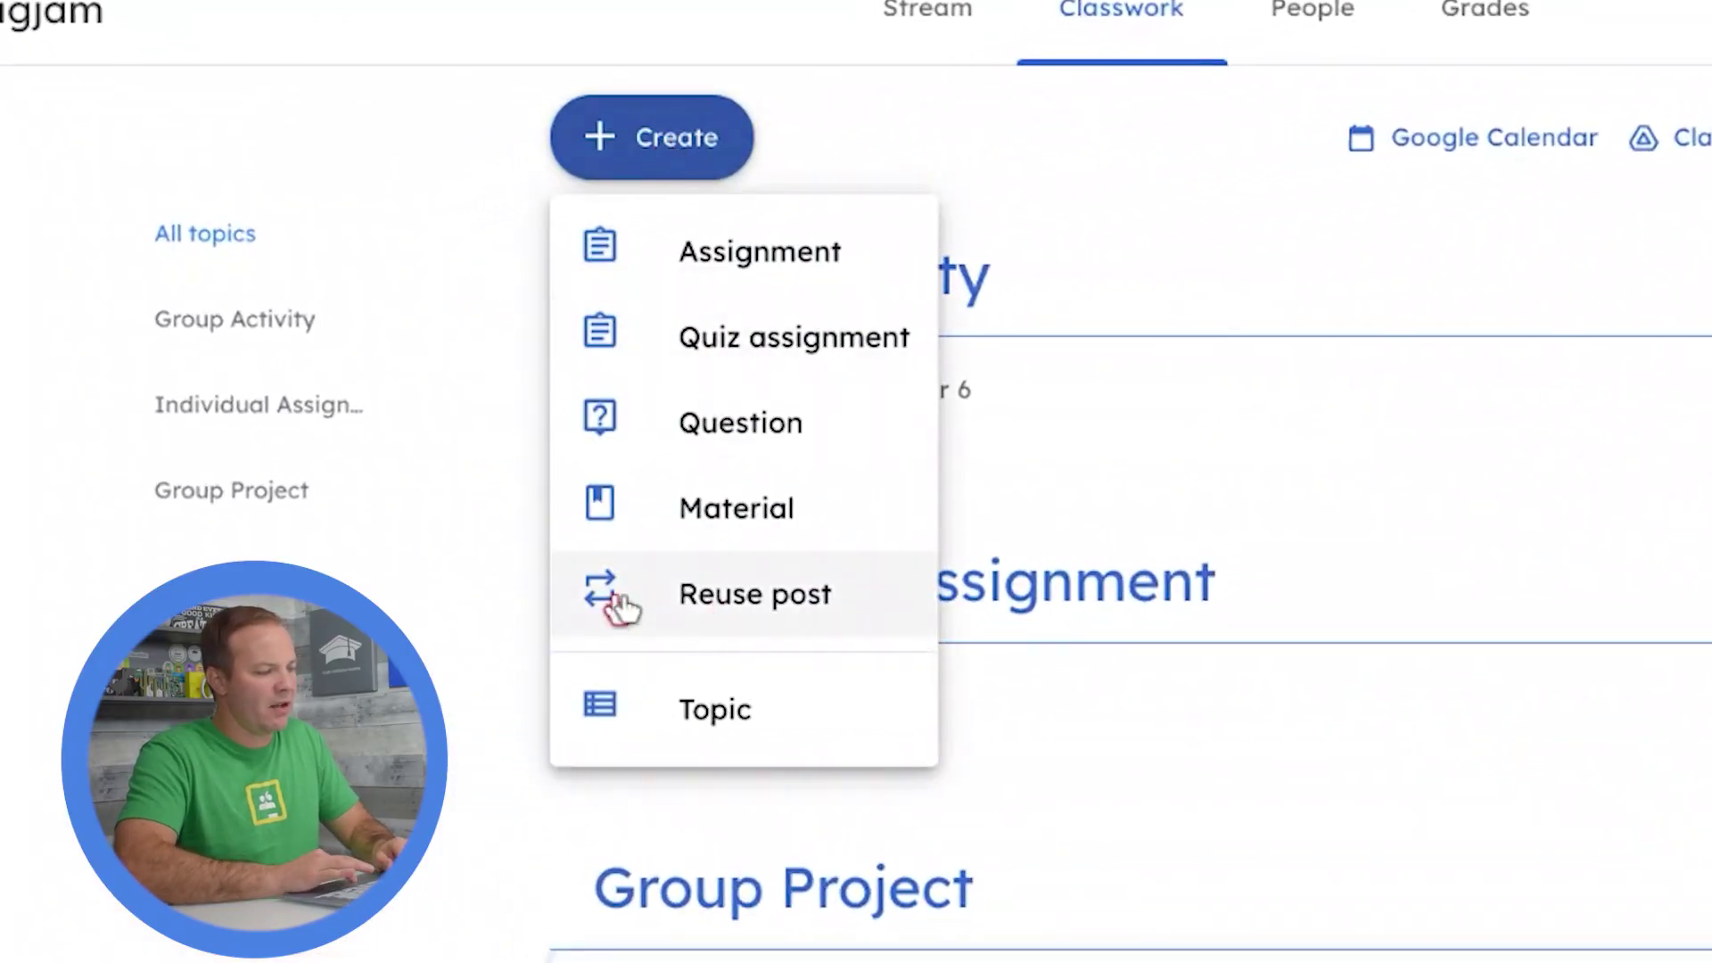
click(732, 592)
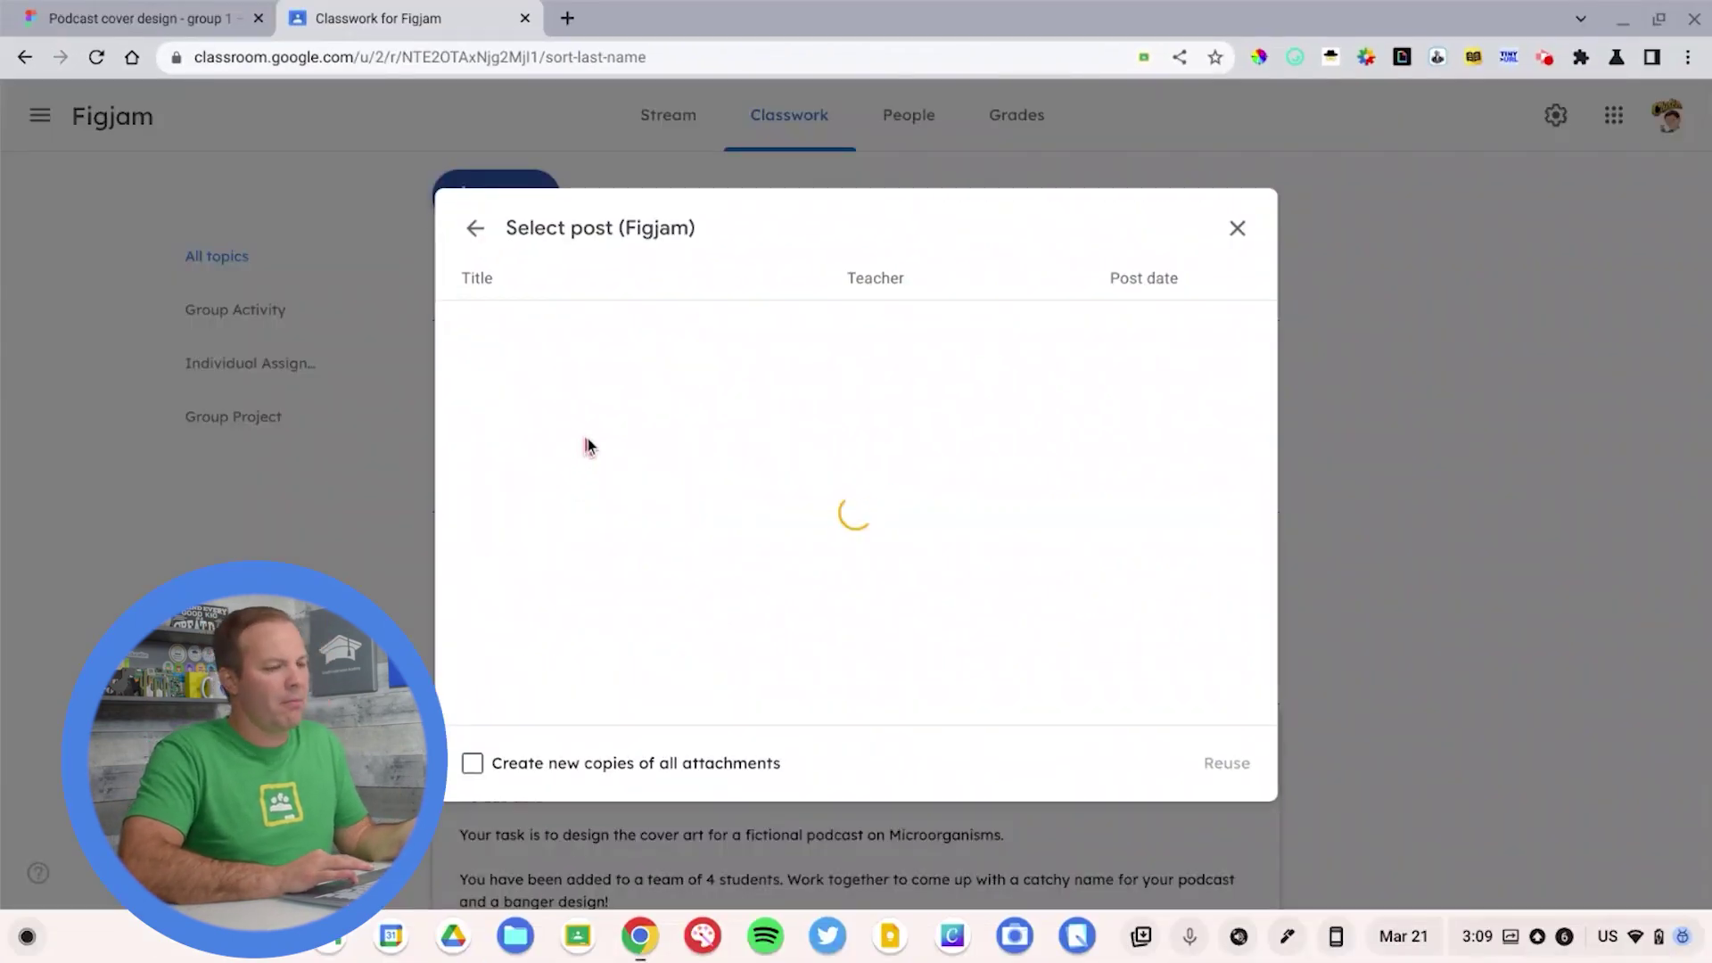
click(592, 343)
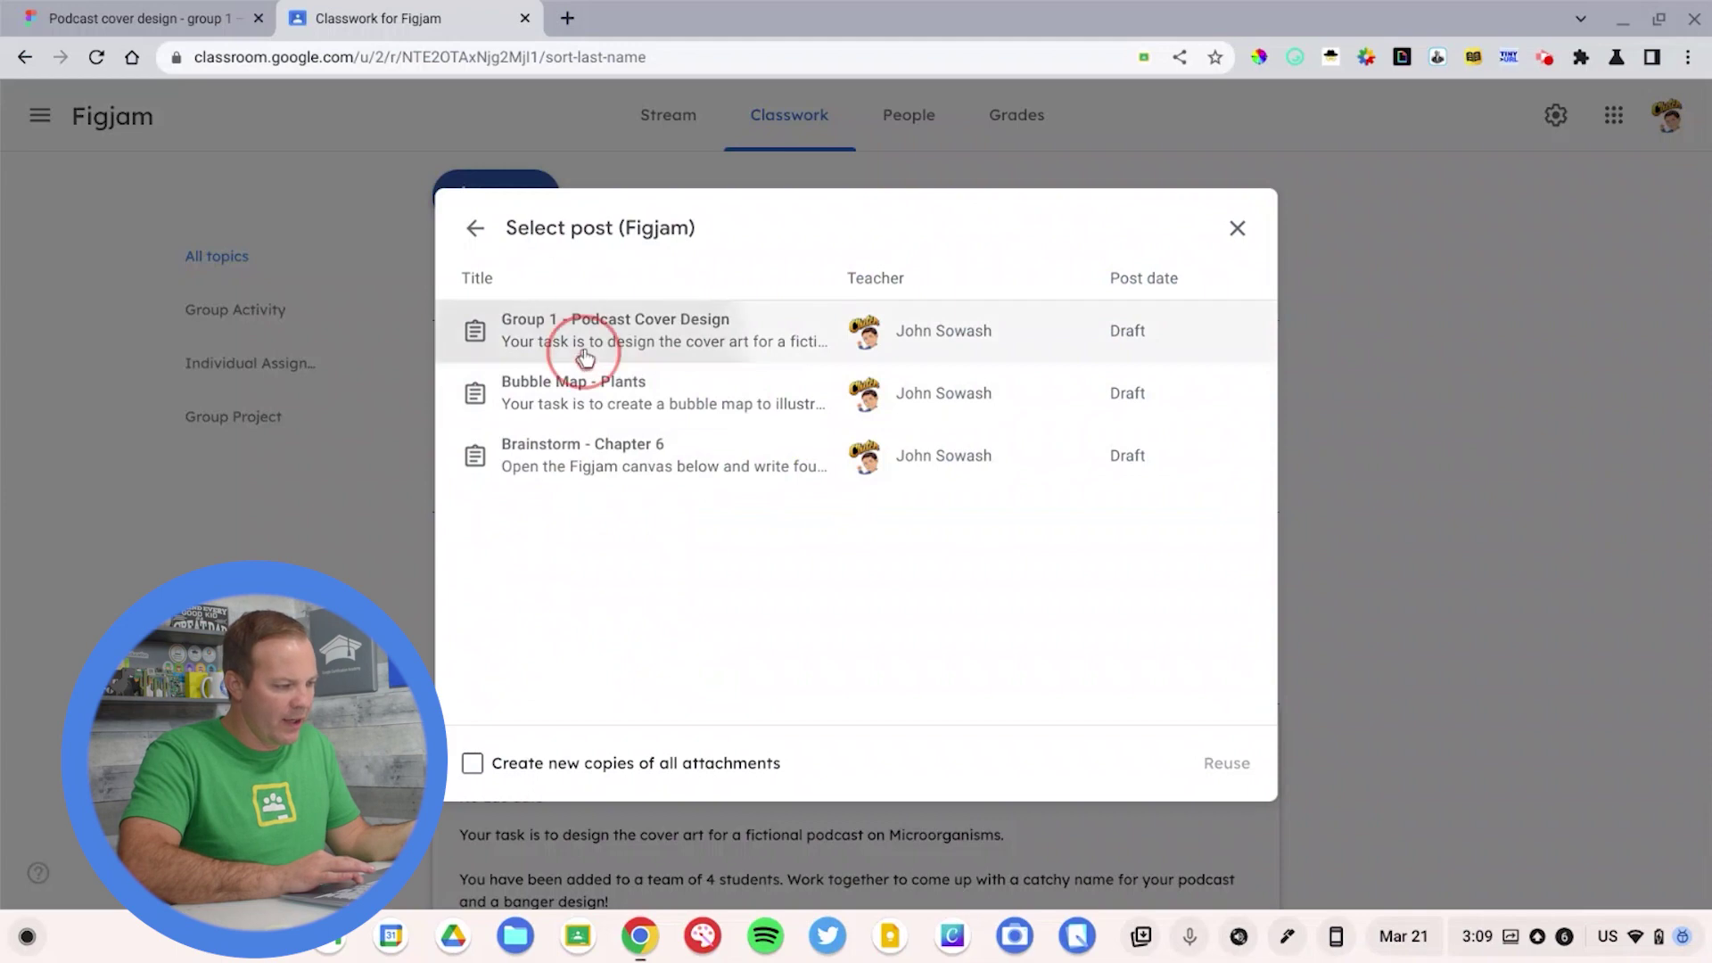
click(1232, 764)
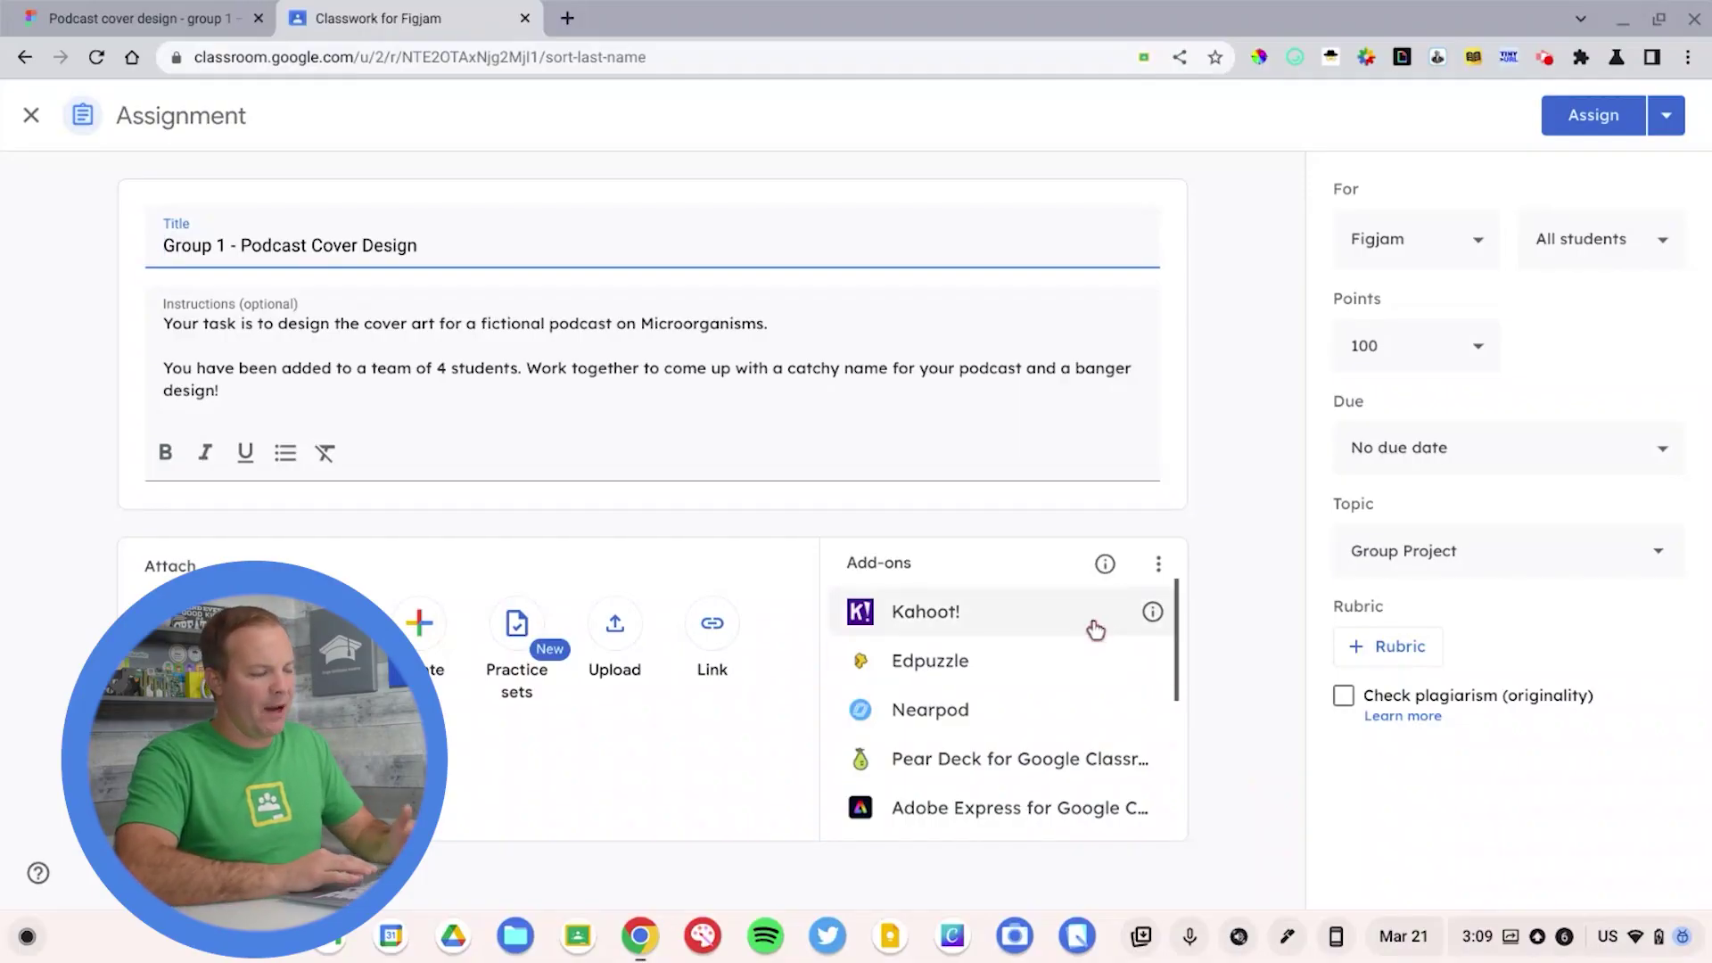
click(188, 18)
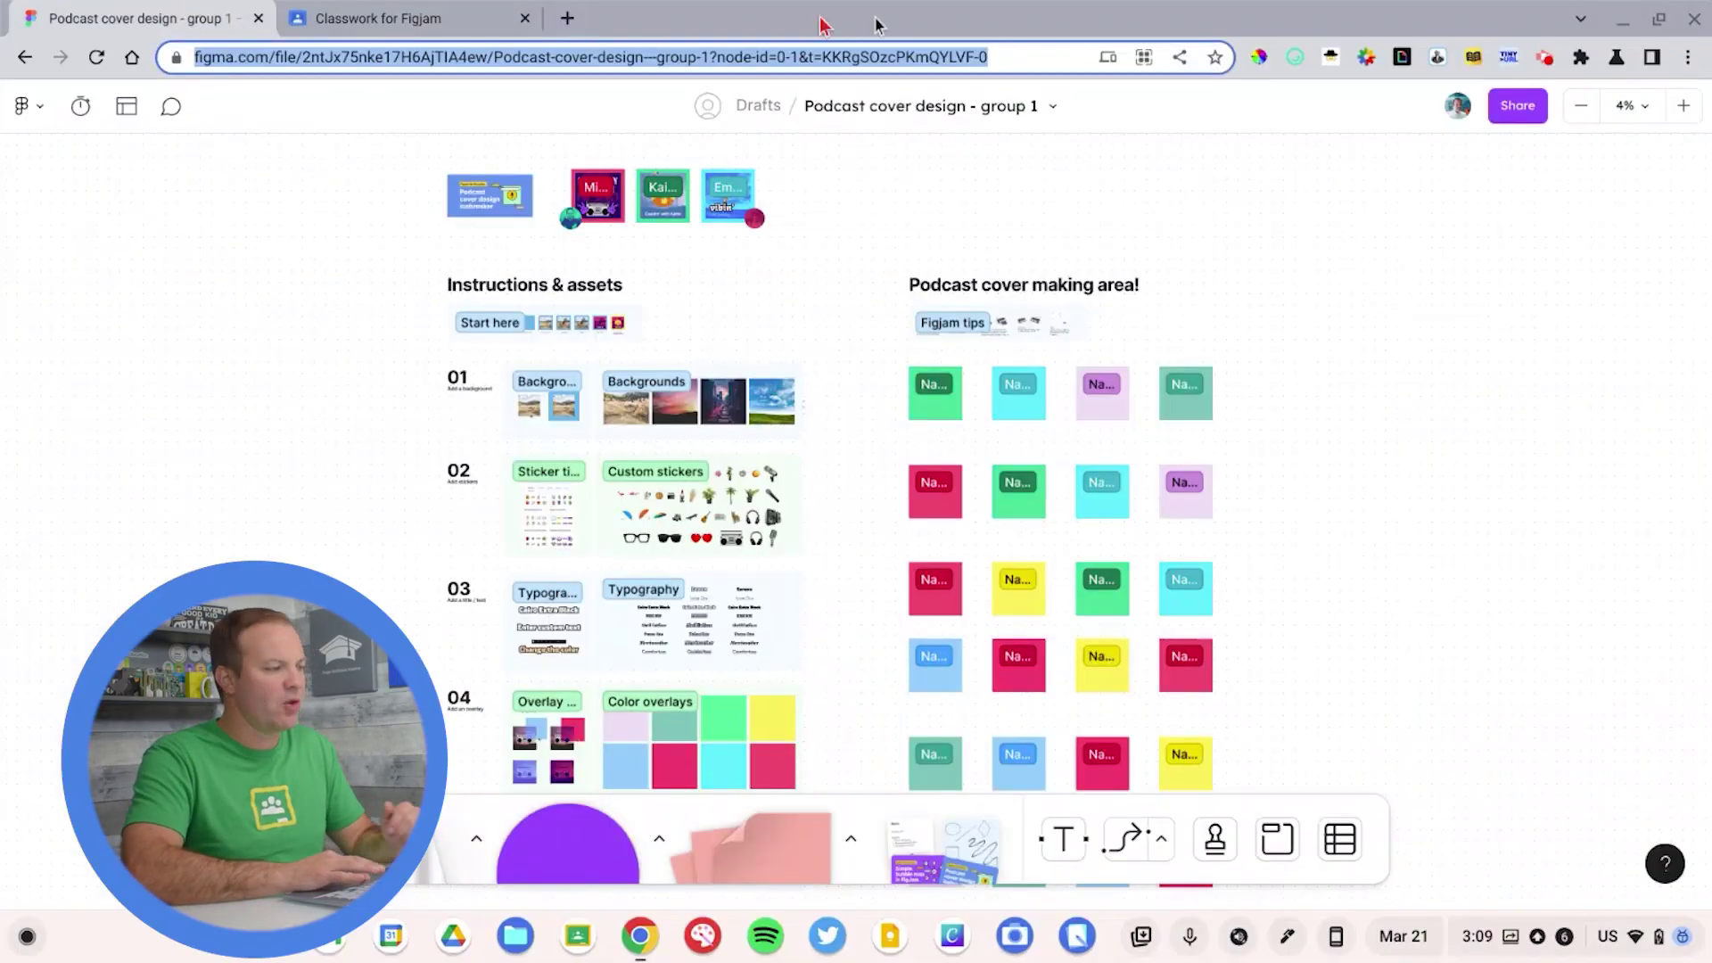
Duplicate the group 1 board by loading its URL with /duplicate.
click(981, 59)
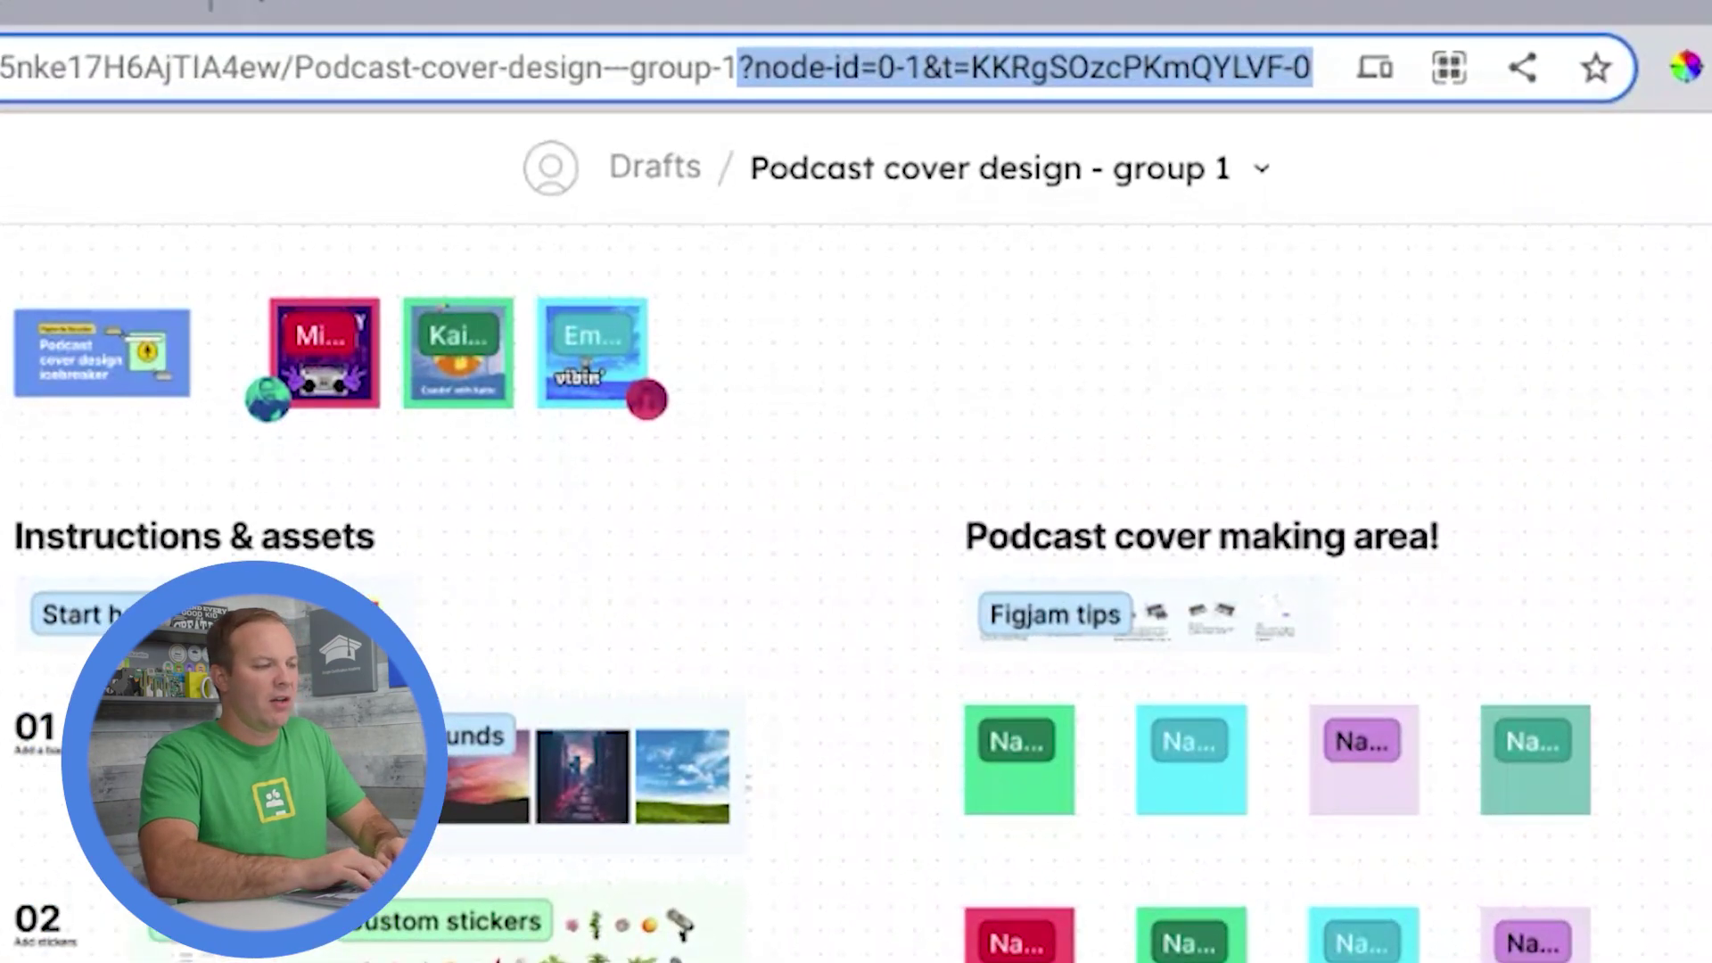
text(/duplic)
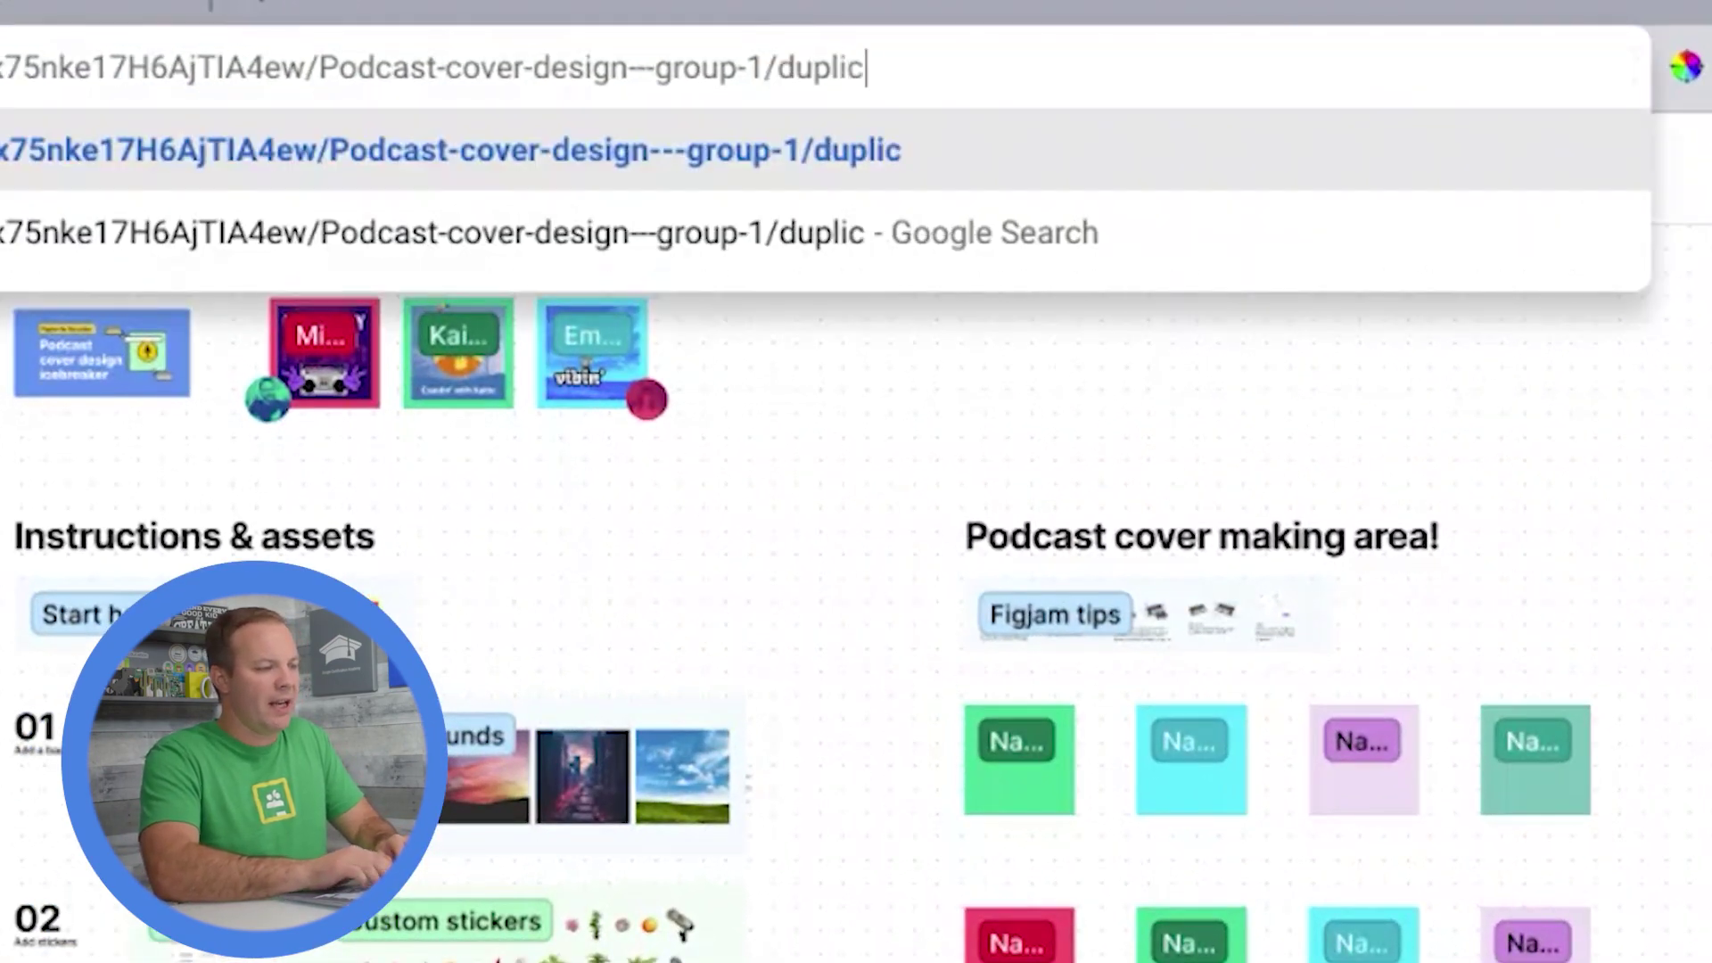
text(ate)
key(Return)
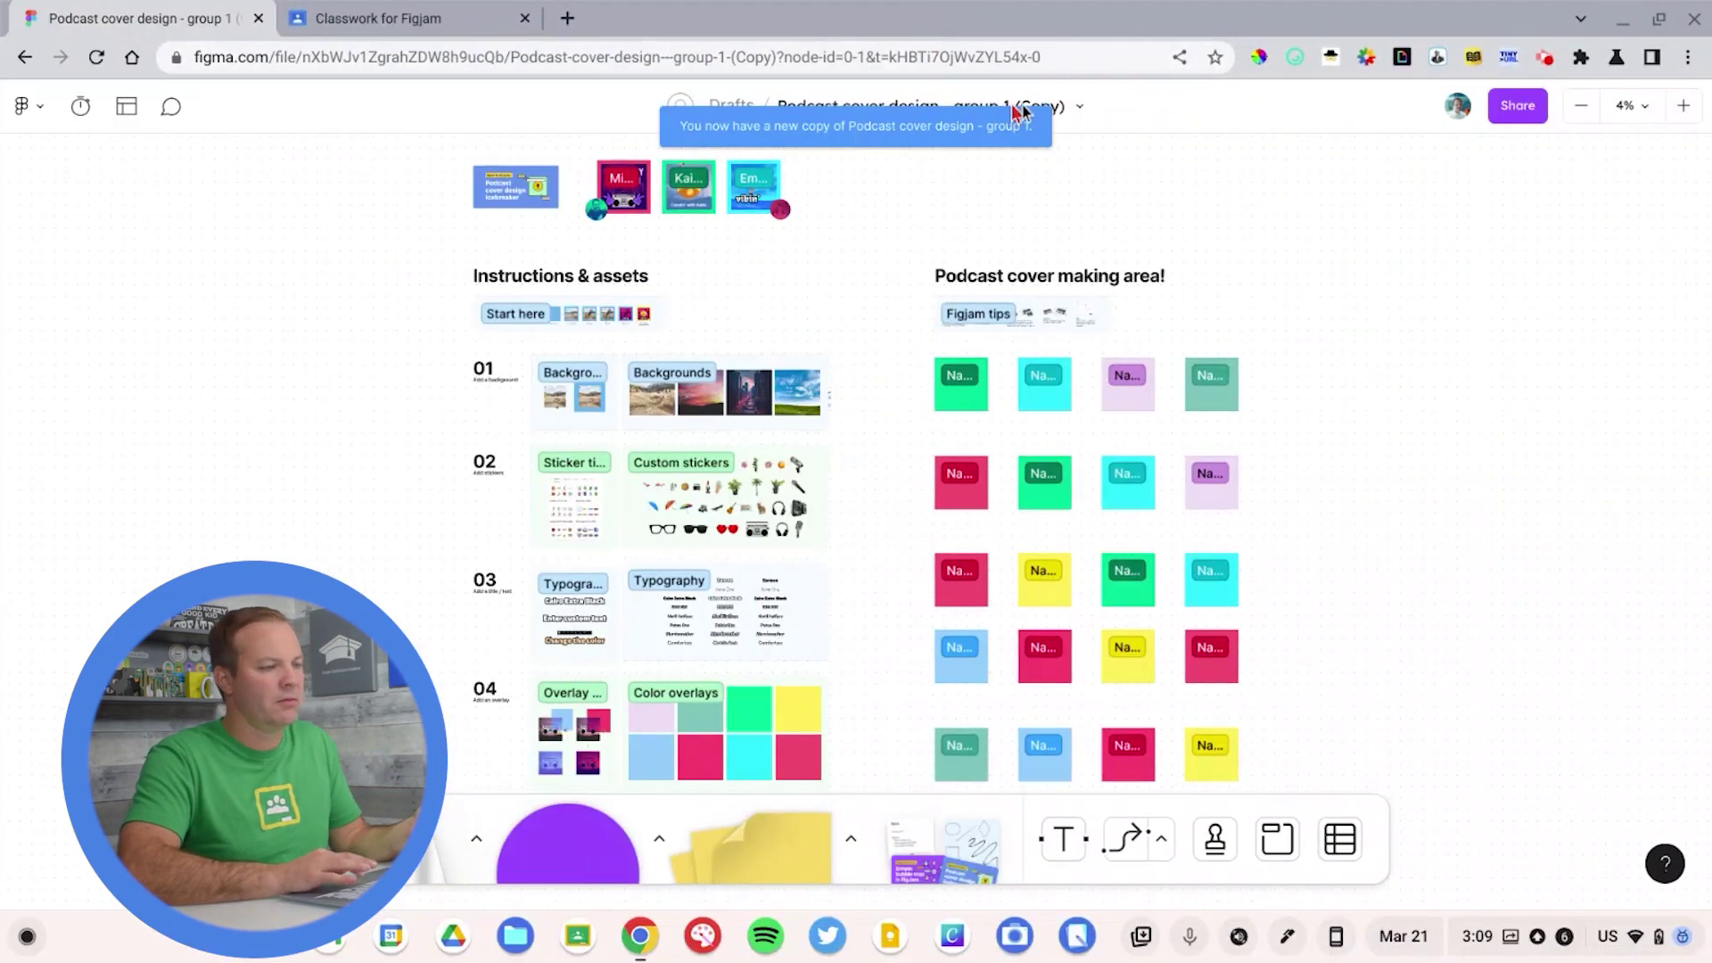
Name the copy 'Podcast cover design - group 2' and copy its web address.
click(1058, 107)
key(Right)
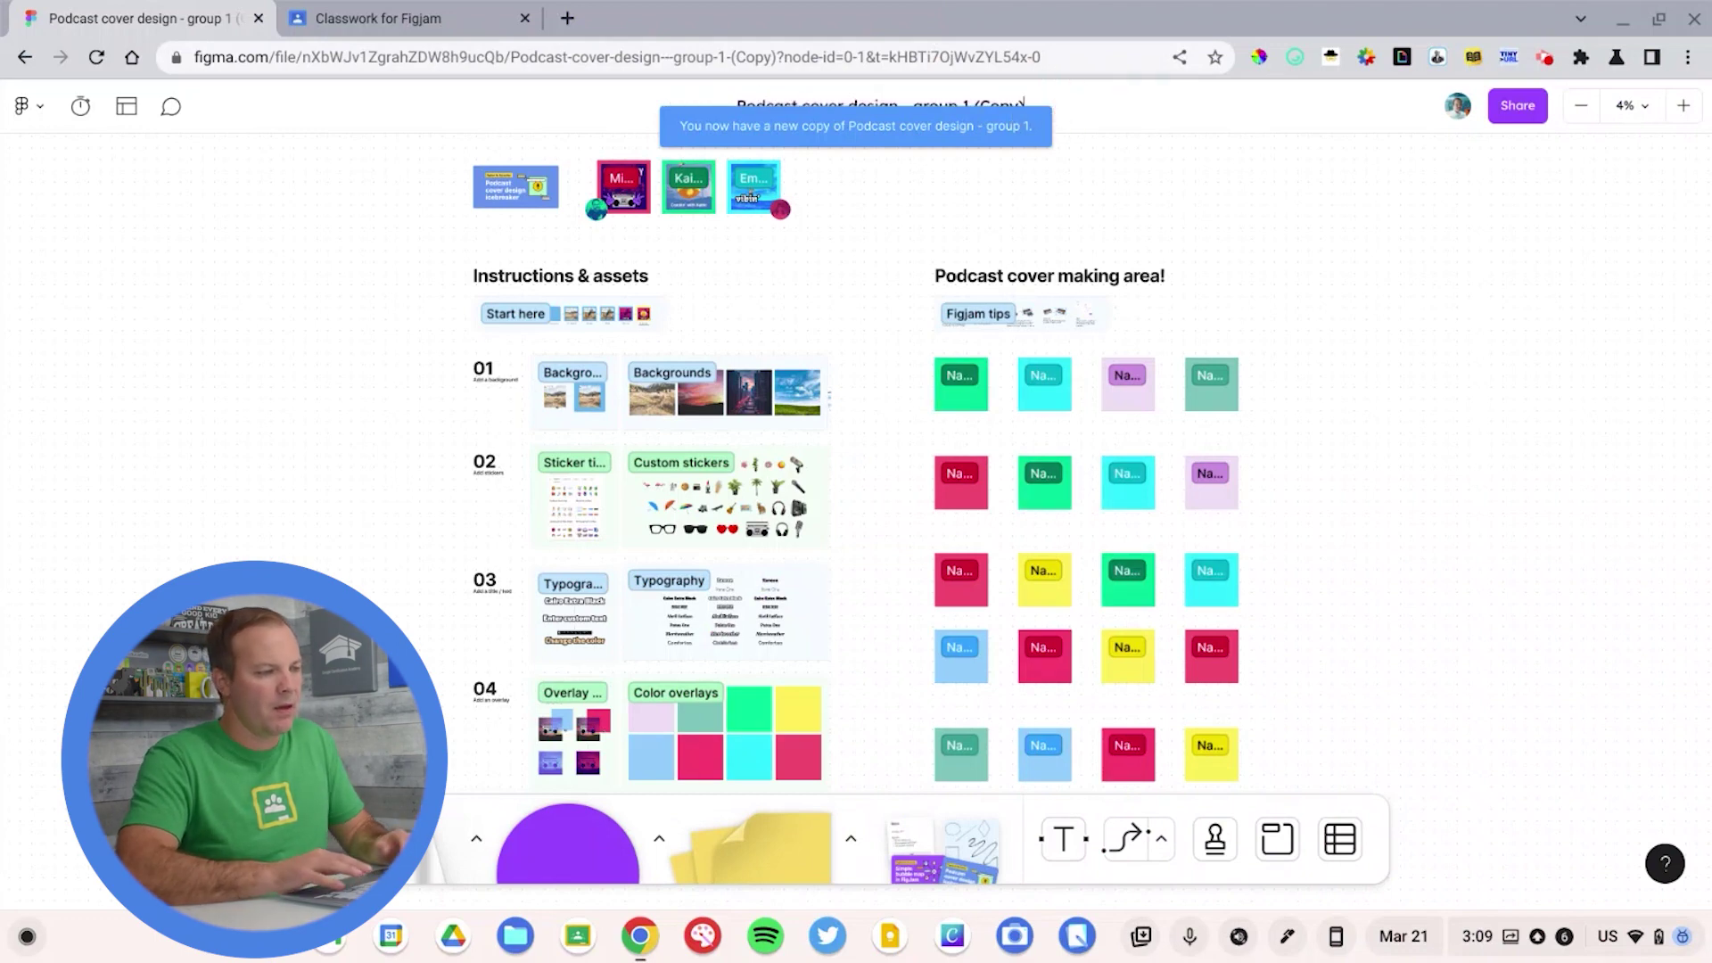
key(ctrl+shift+Left)
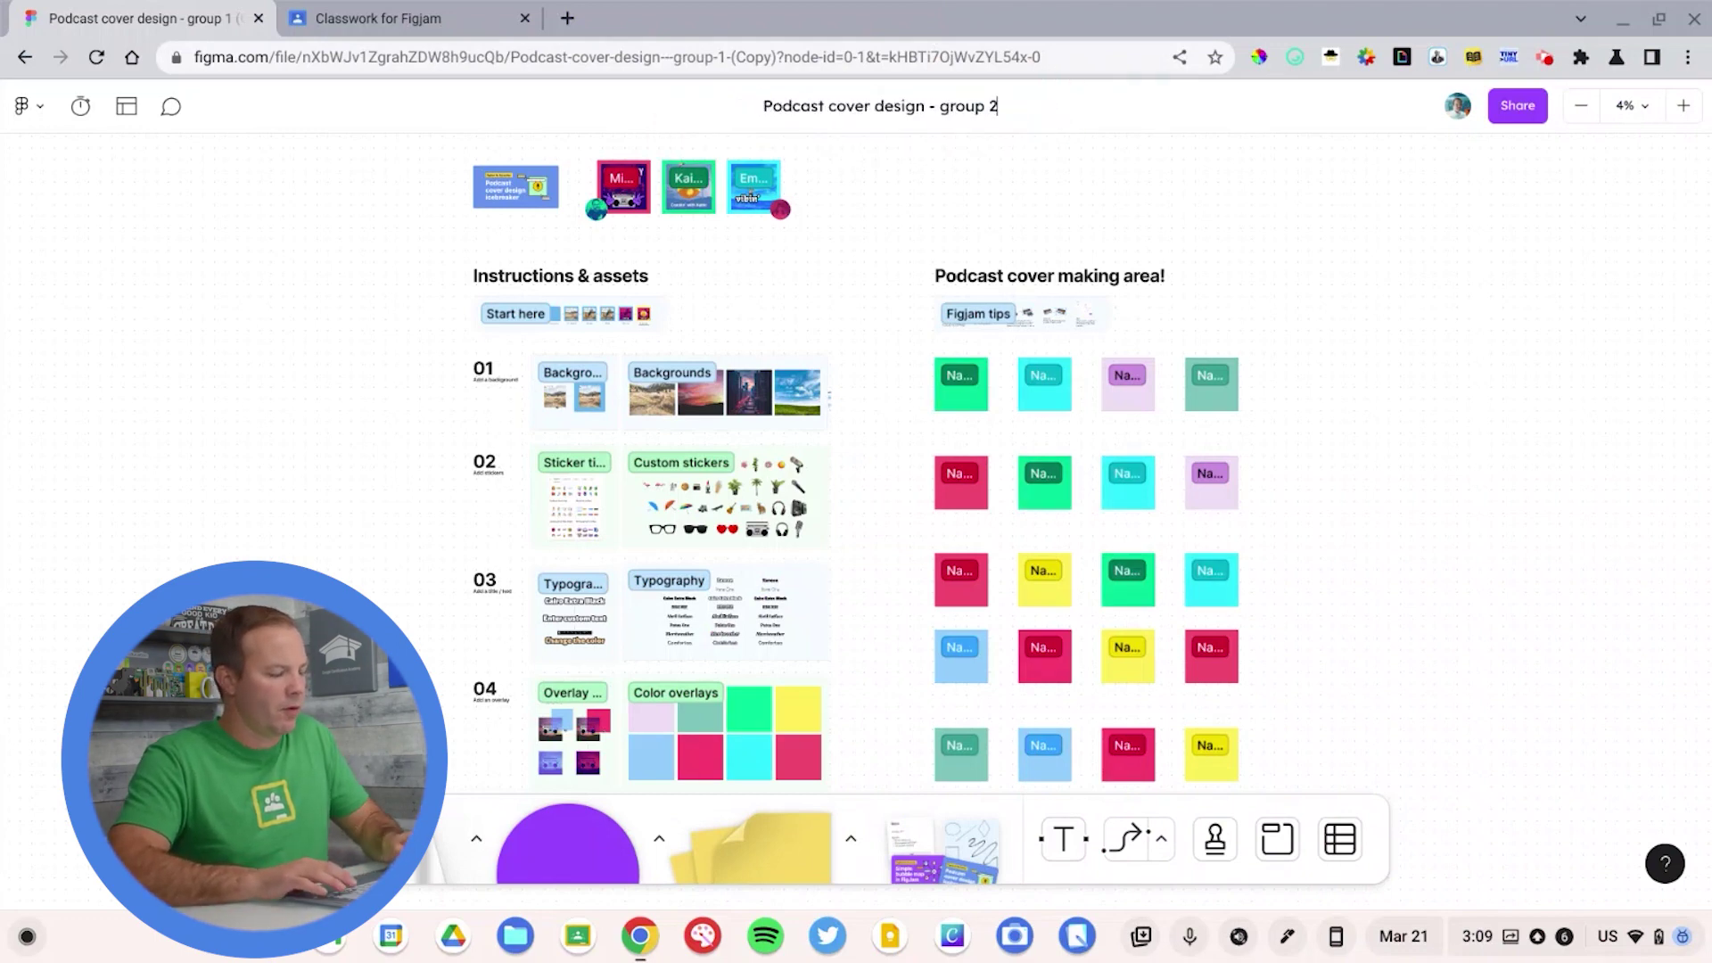
key(Return)
click(947, 57)
key(alt+Tab)
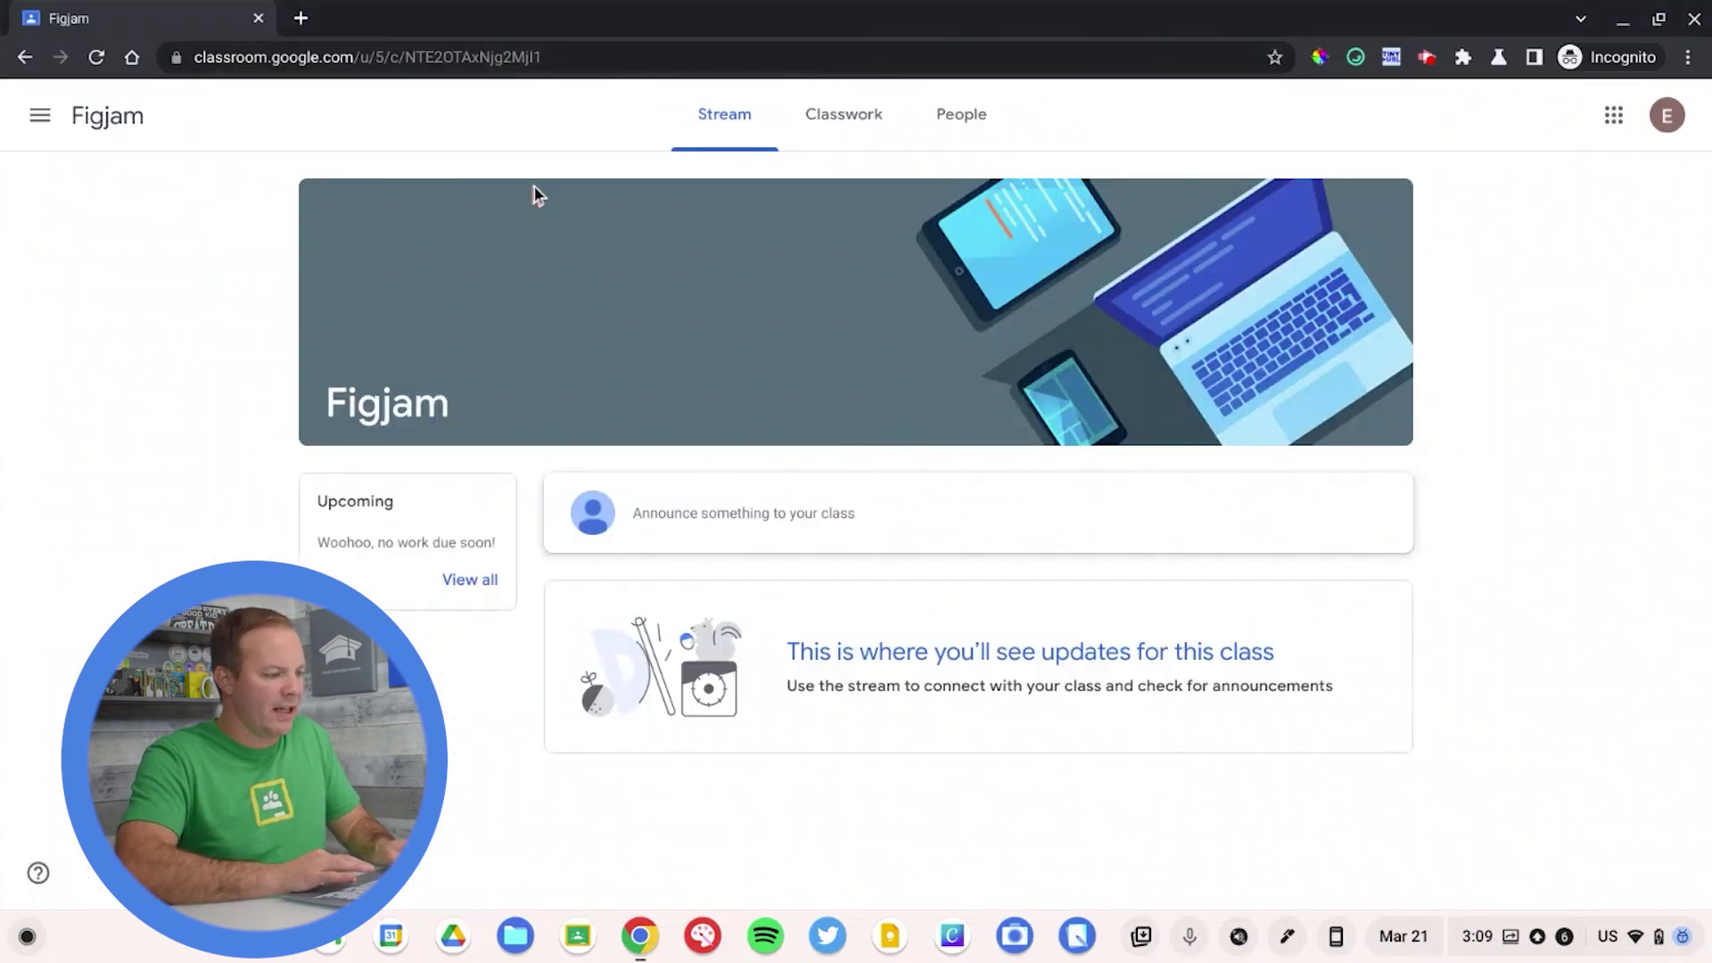
key(alt+Tab)
Attach the group 2 board's URL as a link on the reused assignment.
click(389, 20)
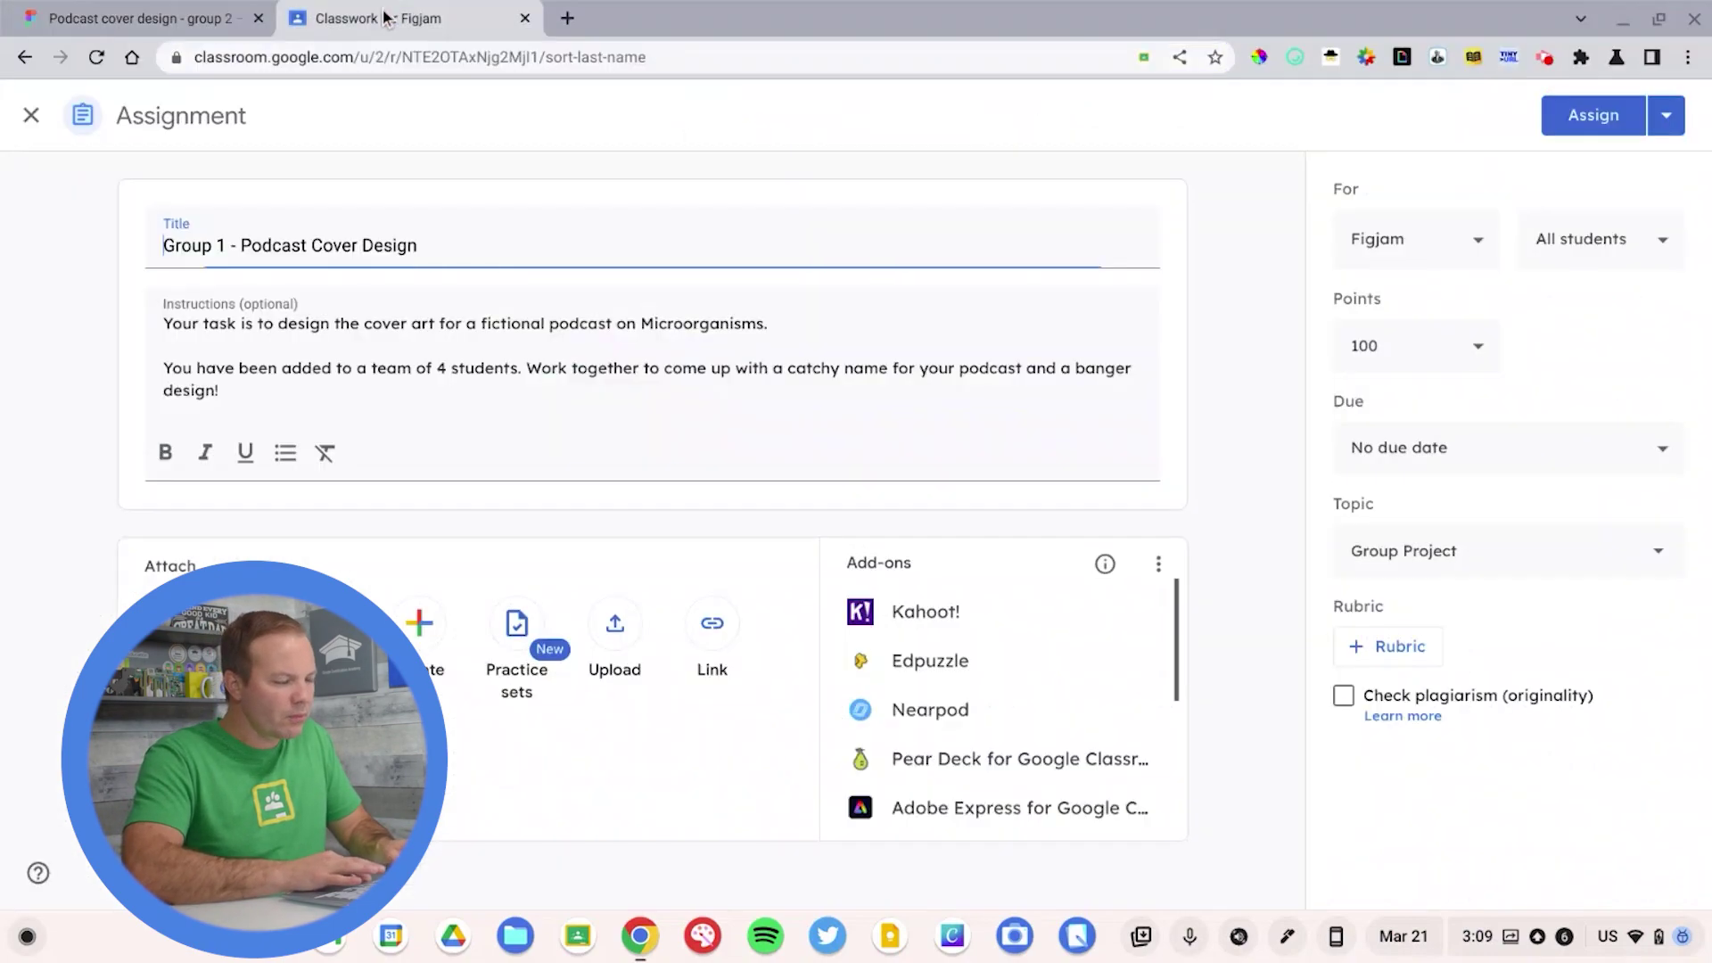
click(749, 617)
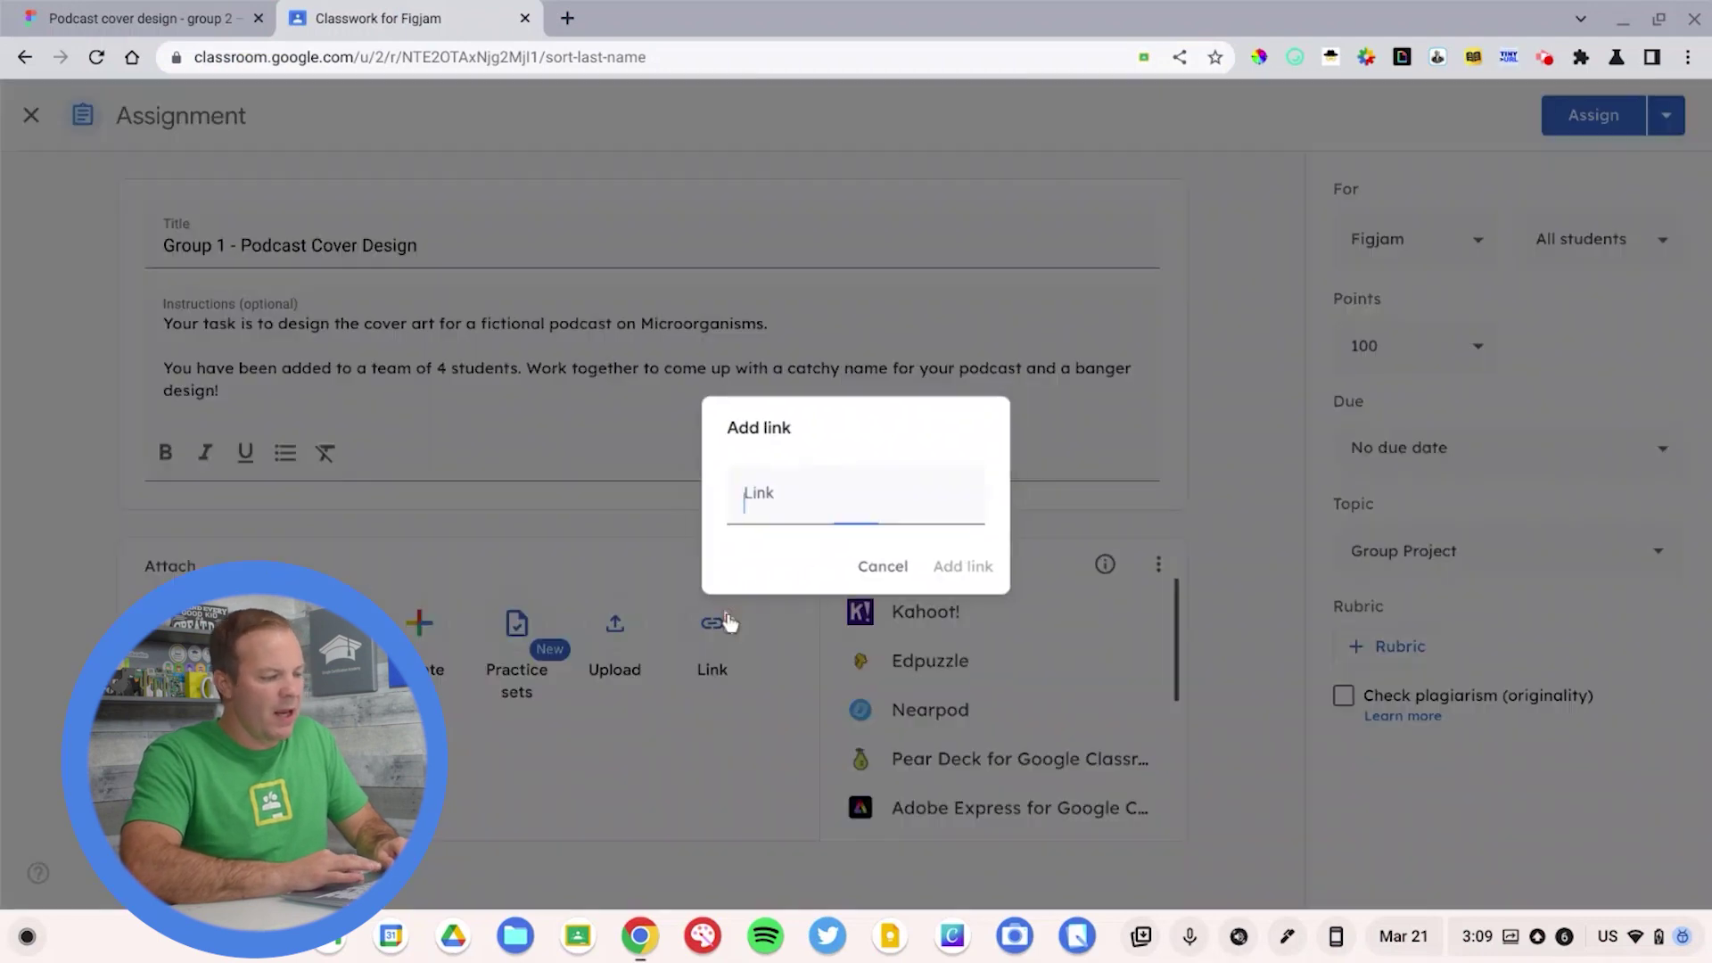
click(1003, 575)
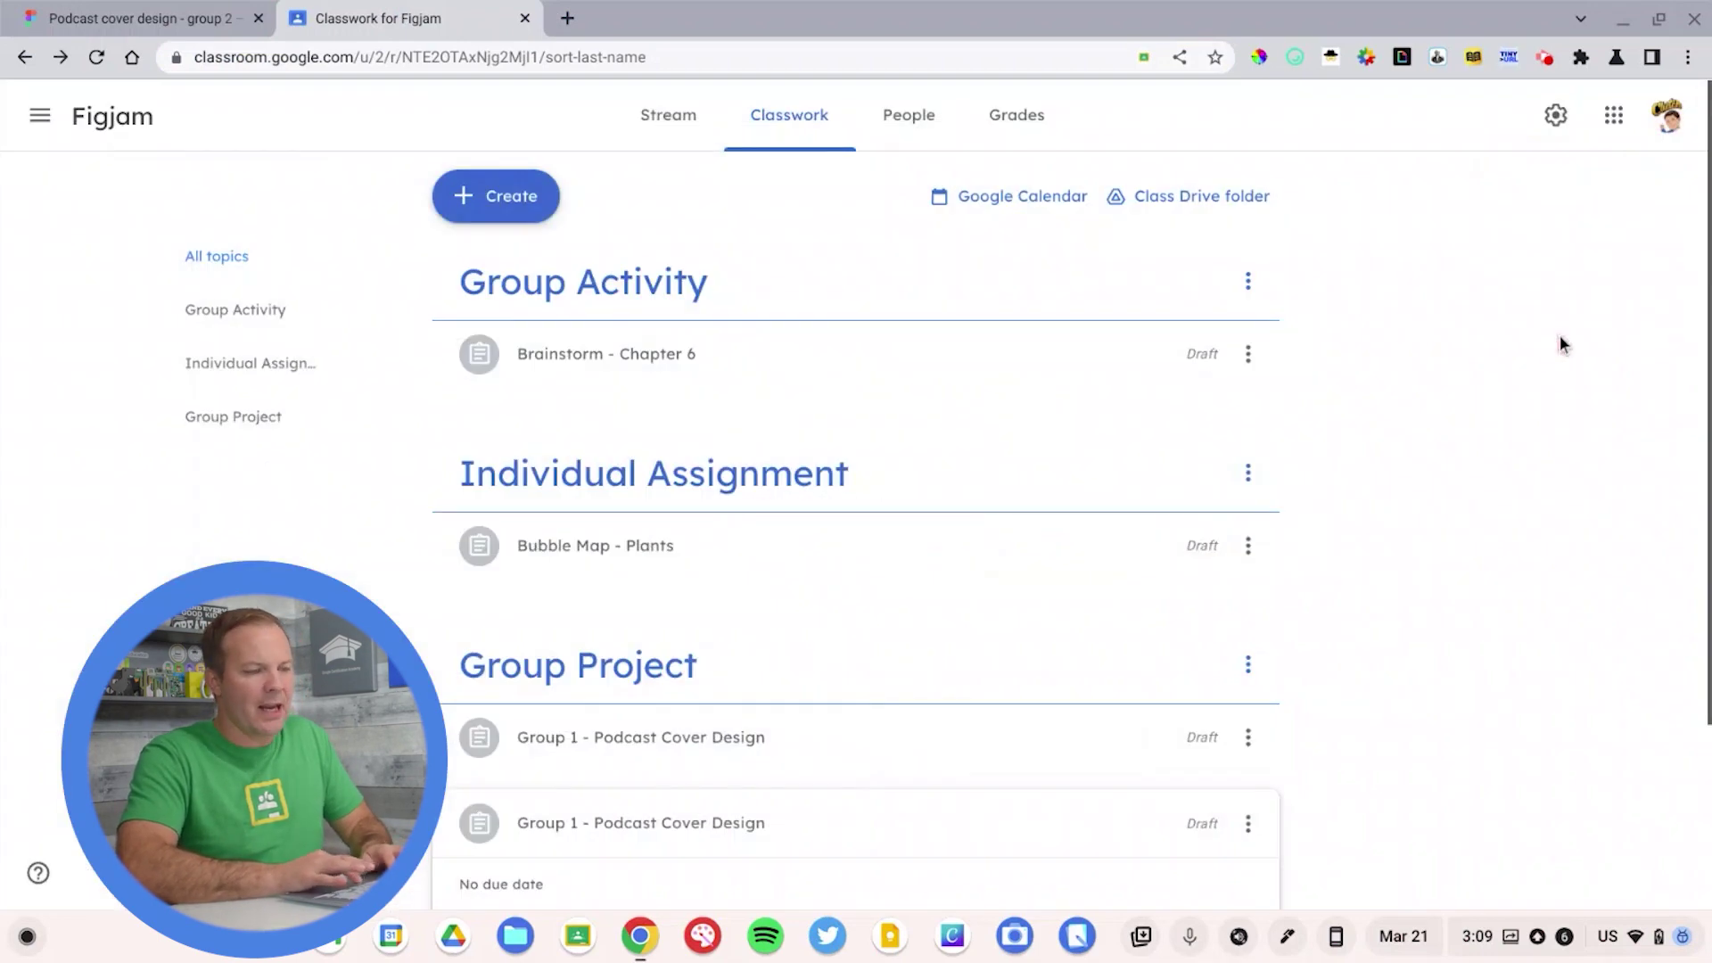
Reopen the new draft and assign it only to three group 2 students instead of all.
click(1231, 835)
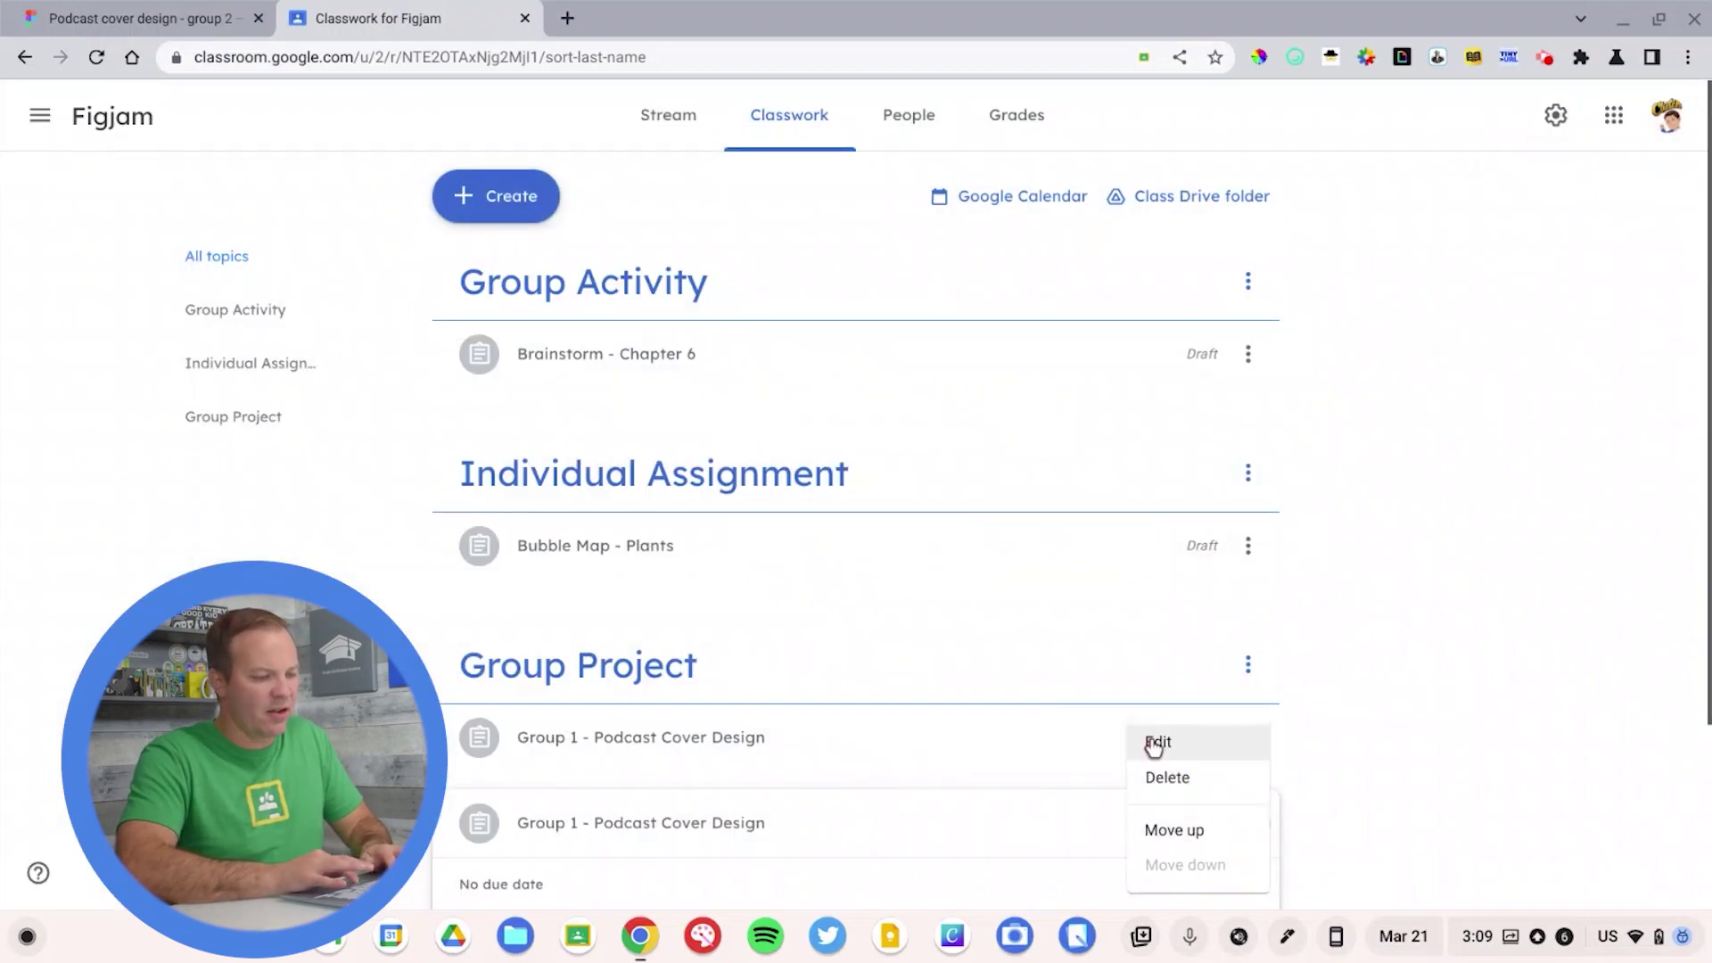
click(1154, 745)
click(1577, 246)
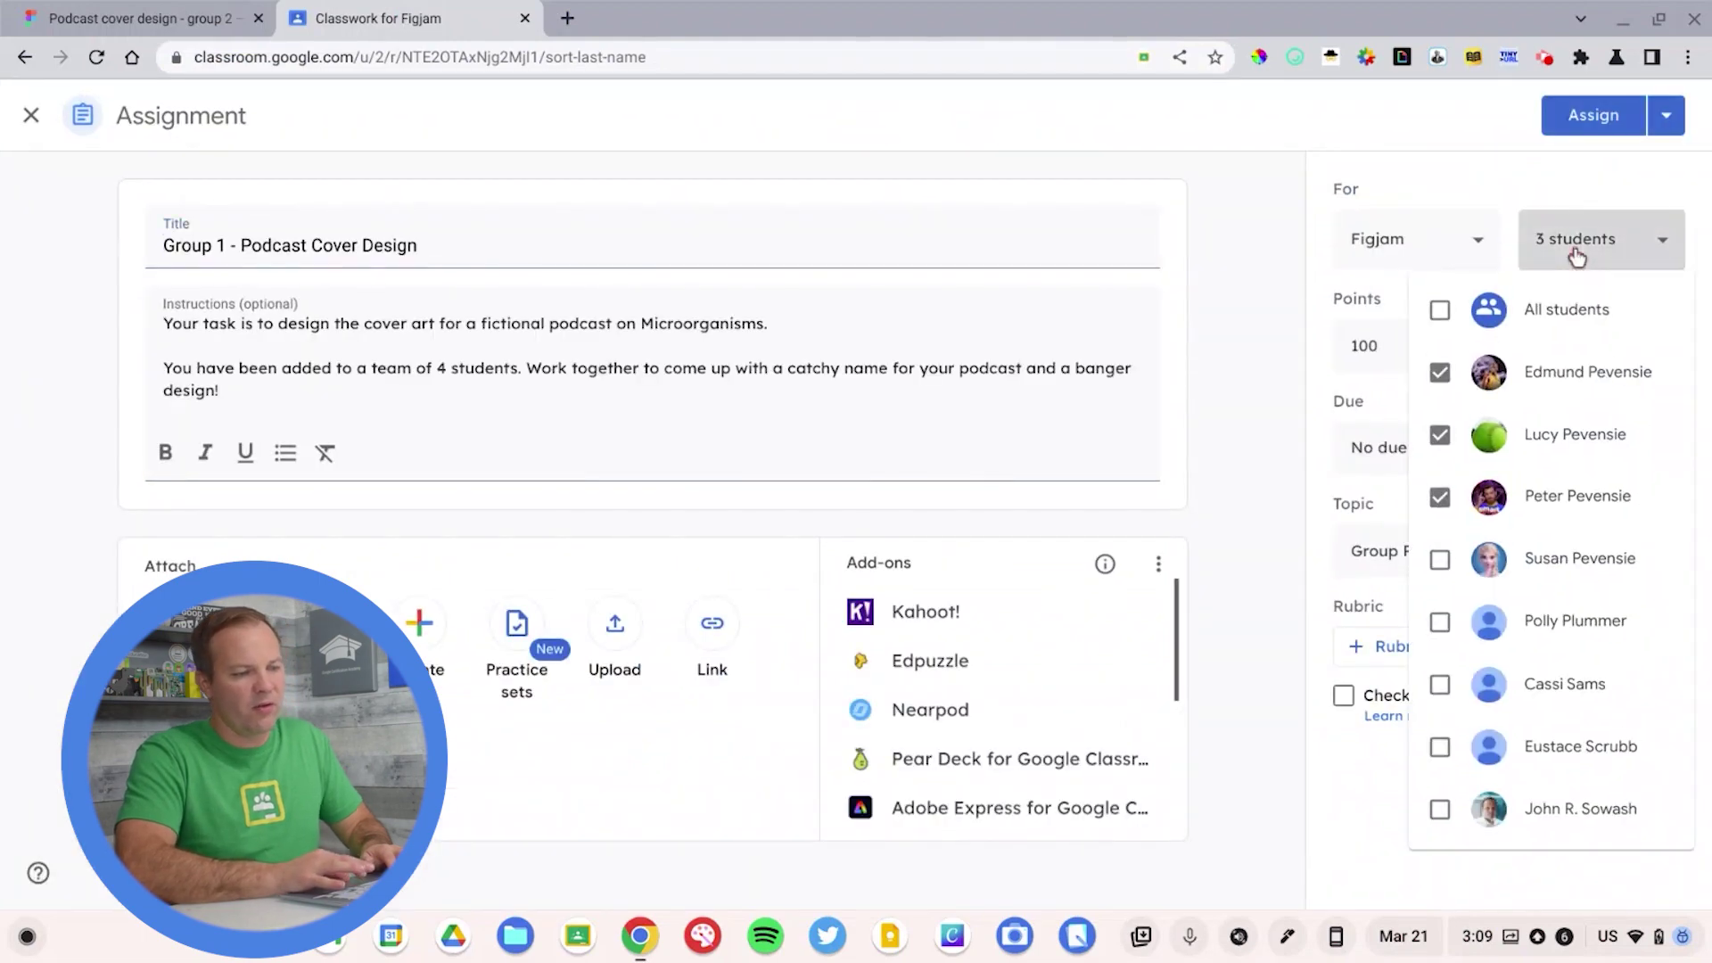
click(1440, 312)
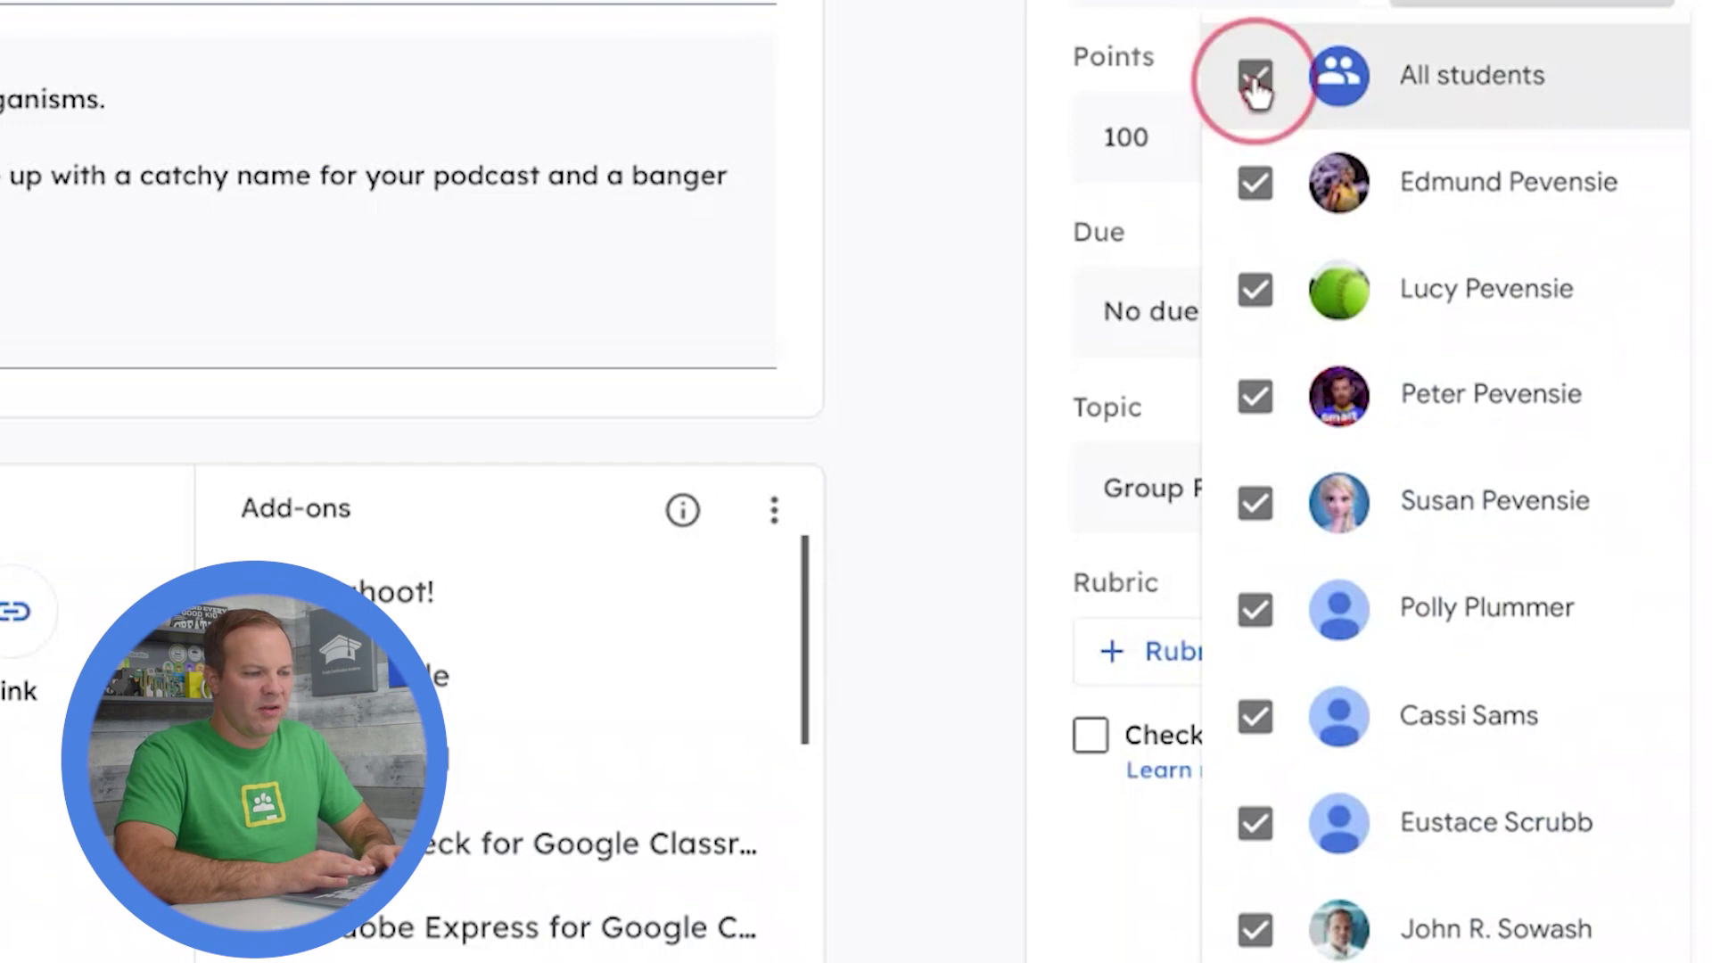
click(1255, 78)
click(1256, 502)
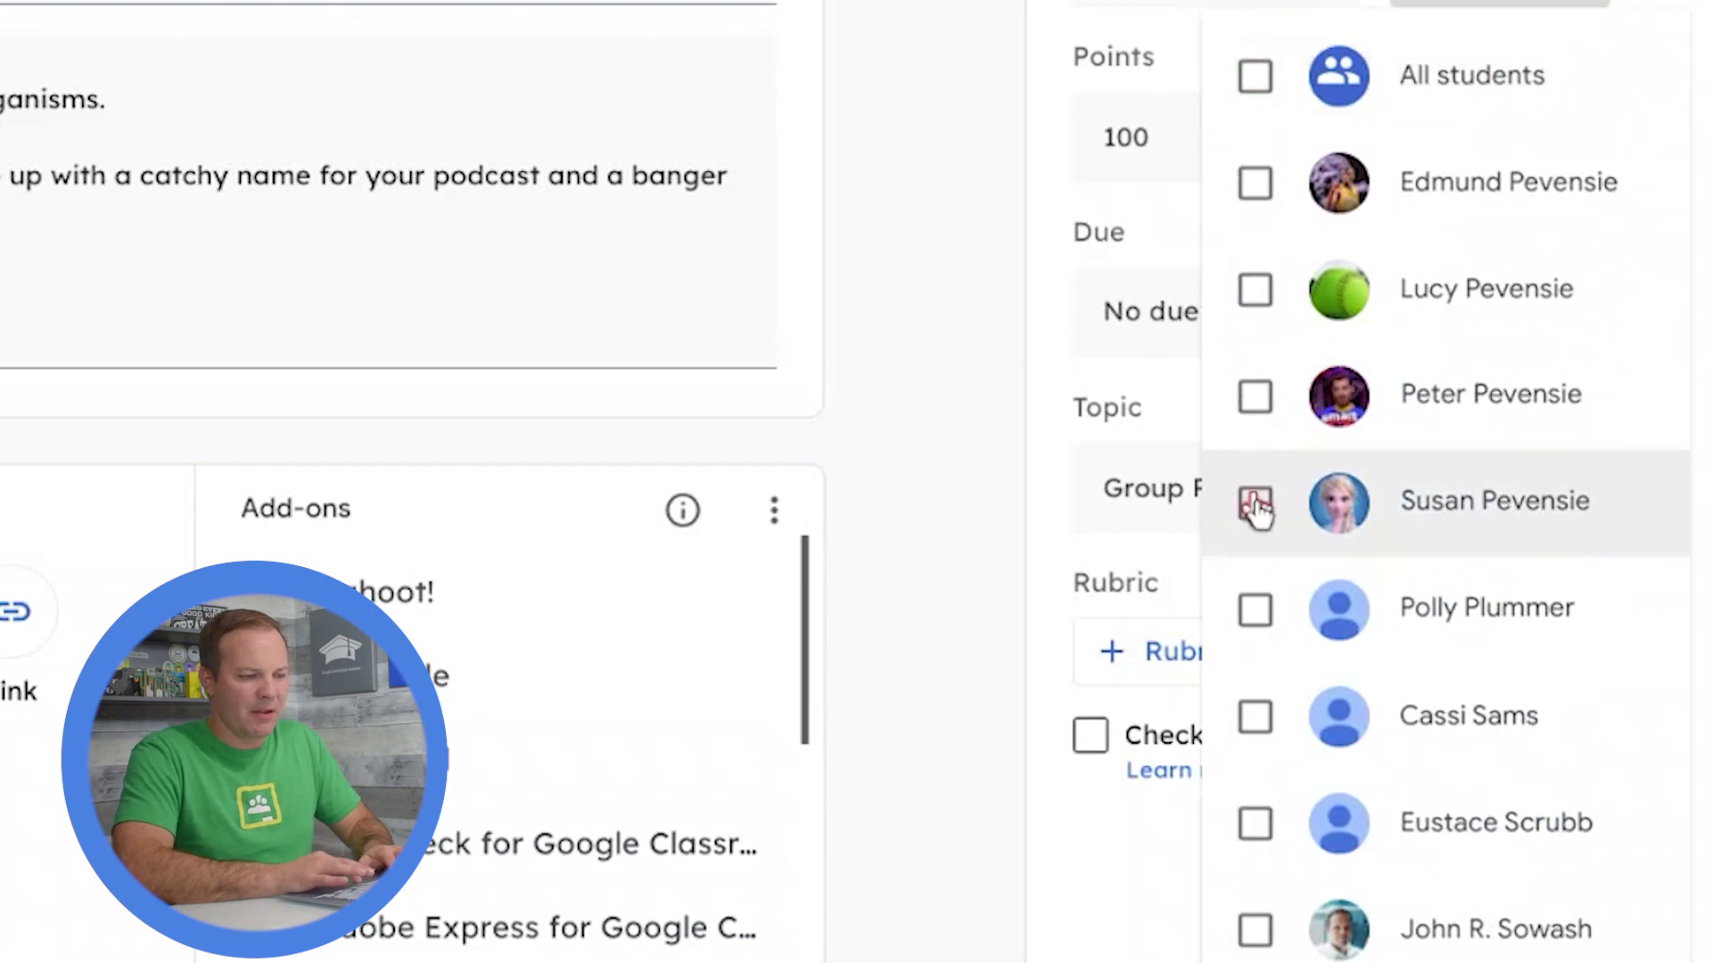
click(1256, 610)
click(1255, 716)
click(930, 503)
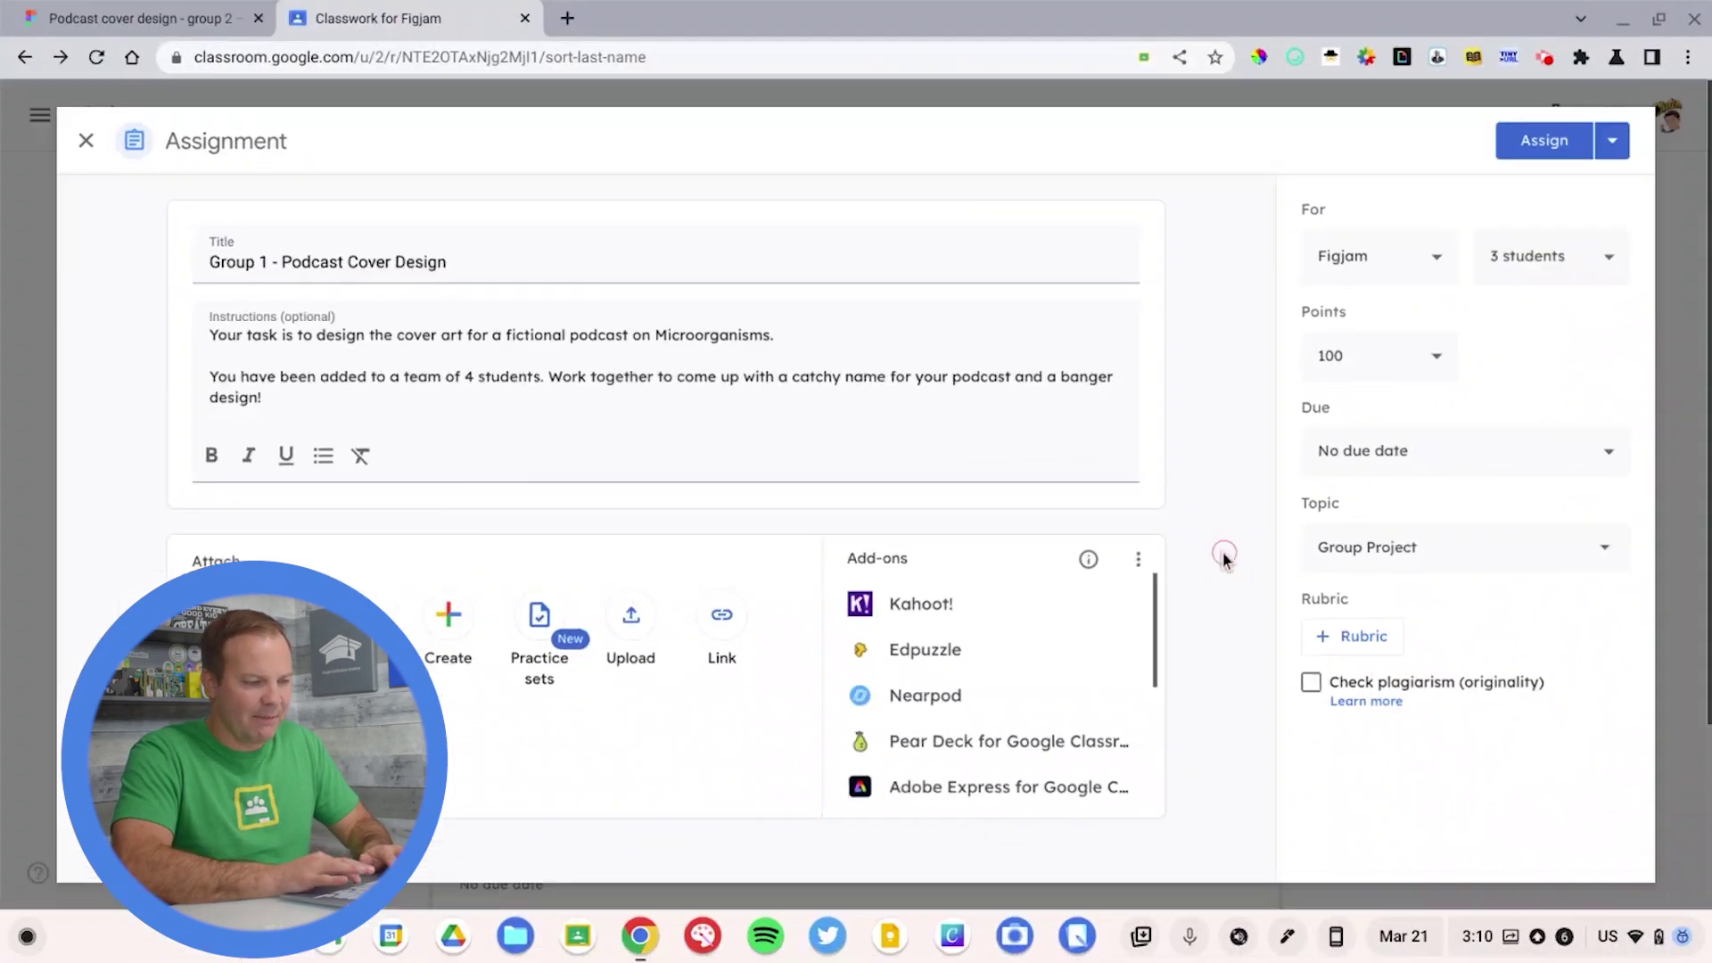